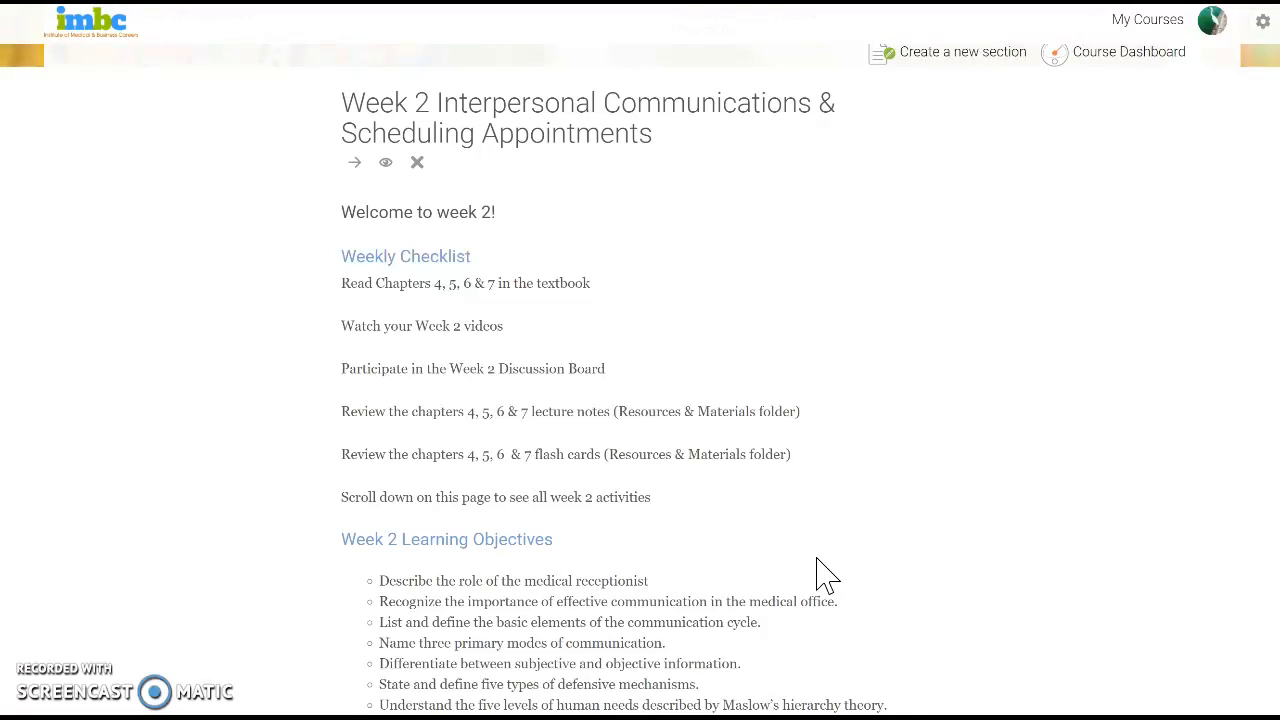
# - Add a new Assignment activity to the Week 2 section and name it "Week 2 Assignment"
pyautogui.scroll(-20, 757, 318)
pyautogui.scroll(-20, 758, 315)
pyautogui.scroll(-20, 757, 330)
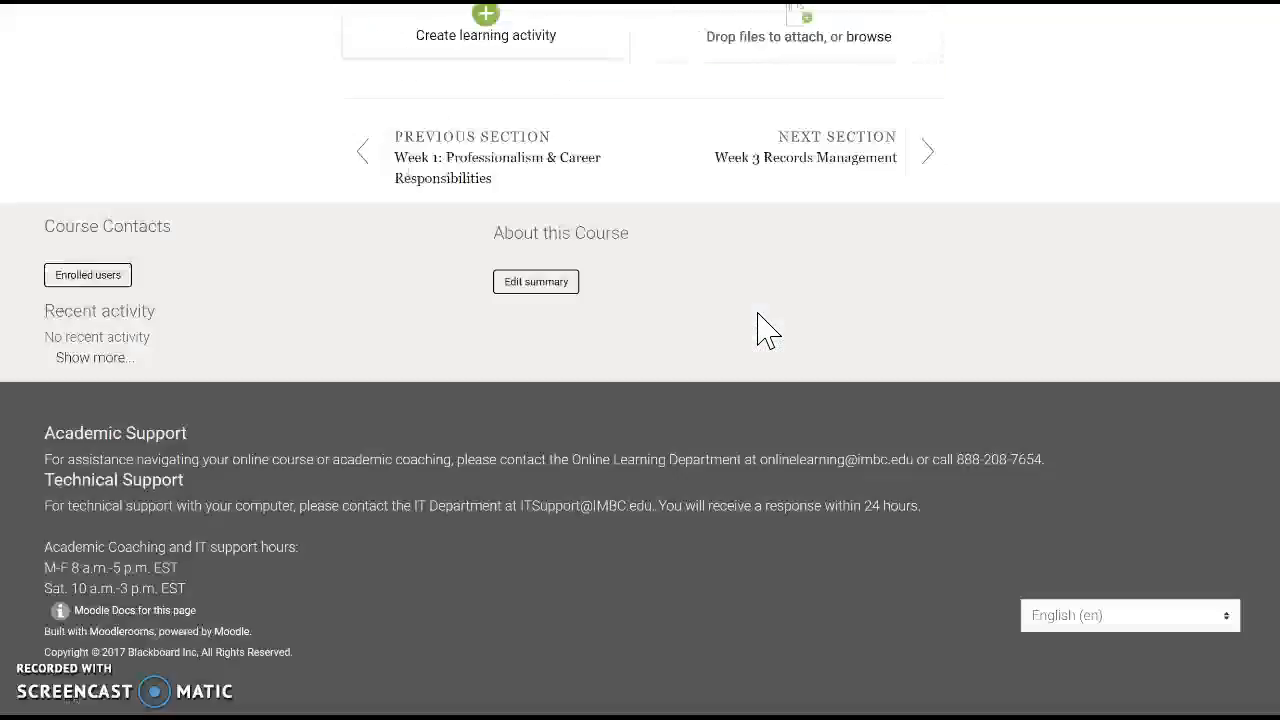
pyautogui.scroll(3, 757, 330)
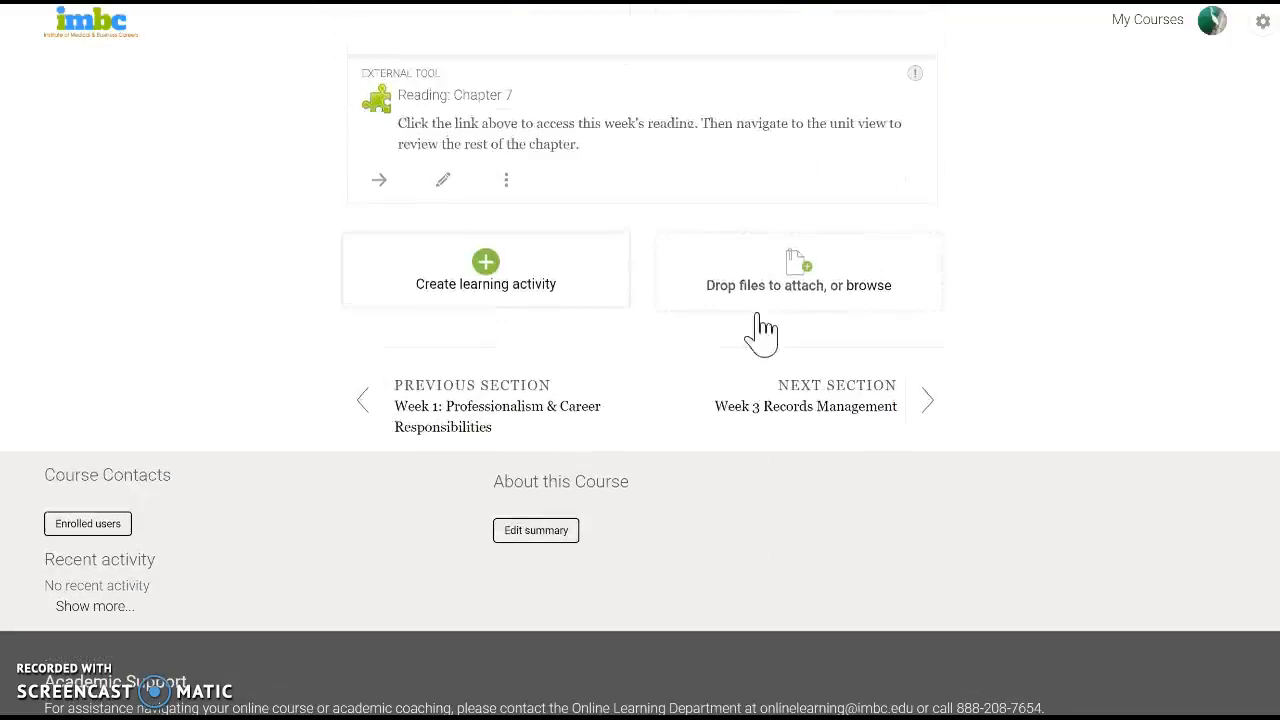
pyautogui.click(498, 290)
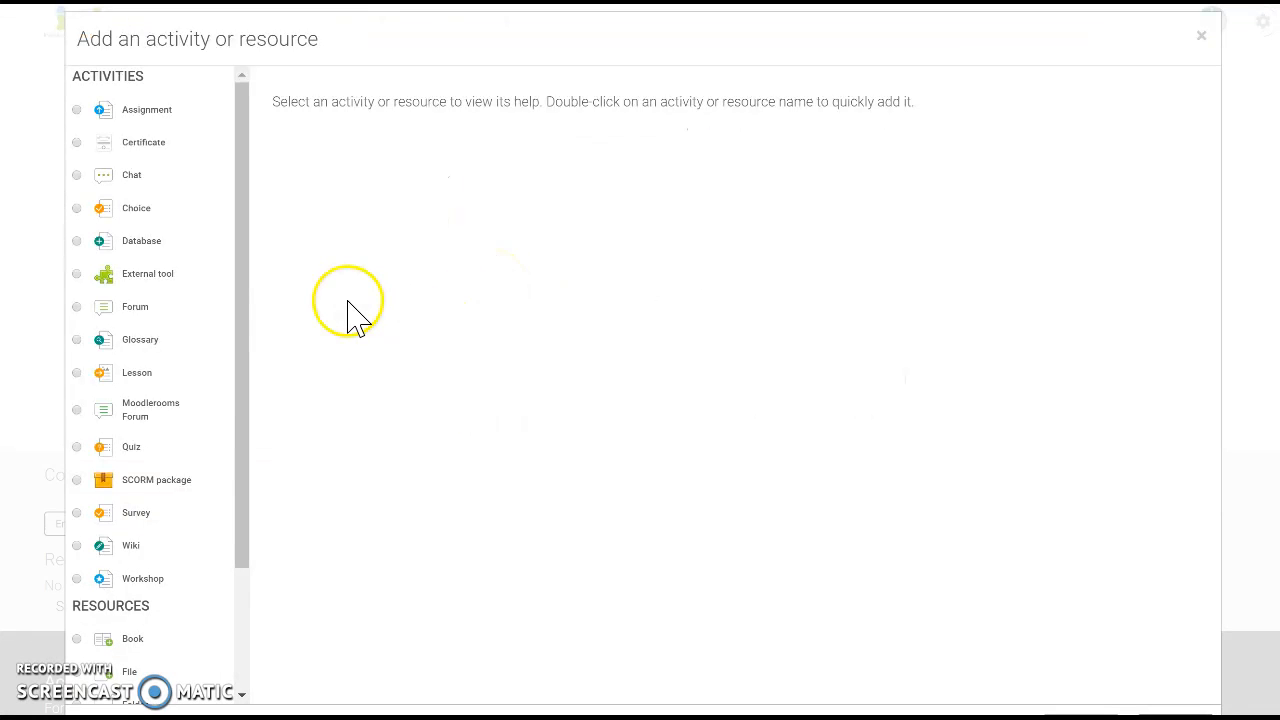
pyautogui.click(148, 112)
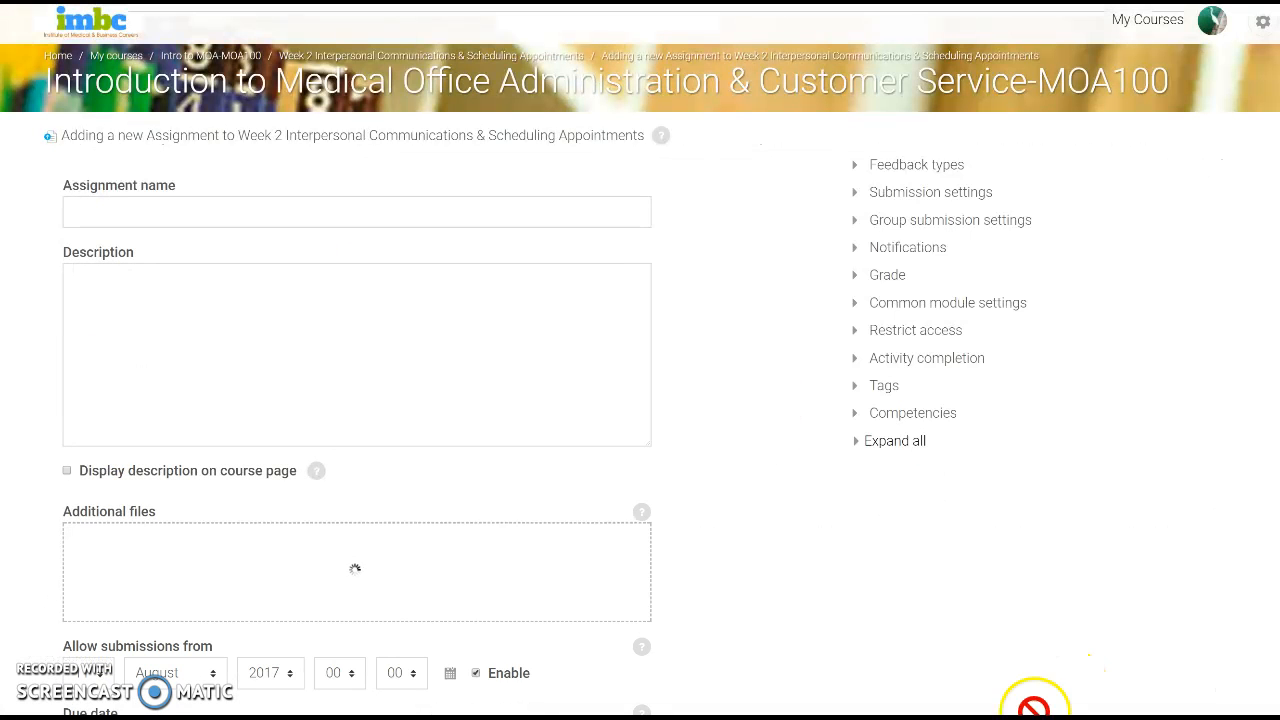
pyautogui.click(399, 209)
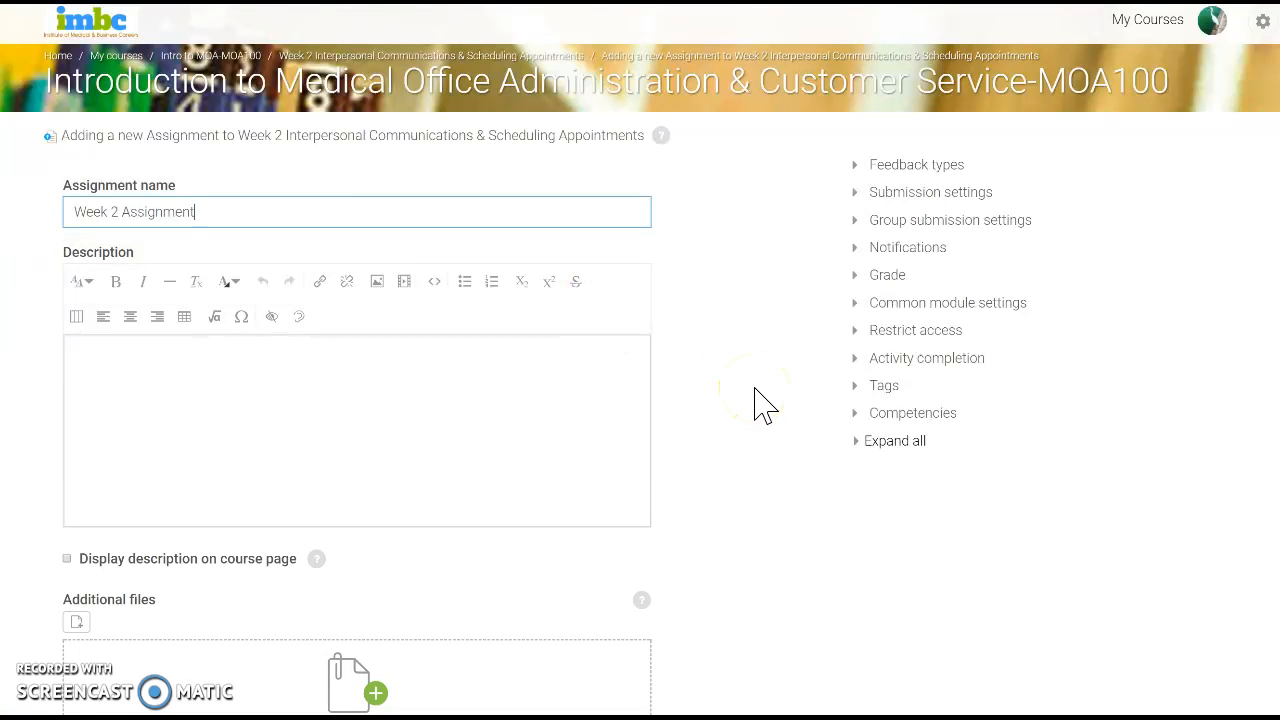
# - Set the assignment to allow submissions from 2 October 2017 at 00:05
pyautogui.scroll(-3, 777, 514)
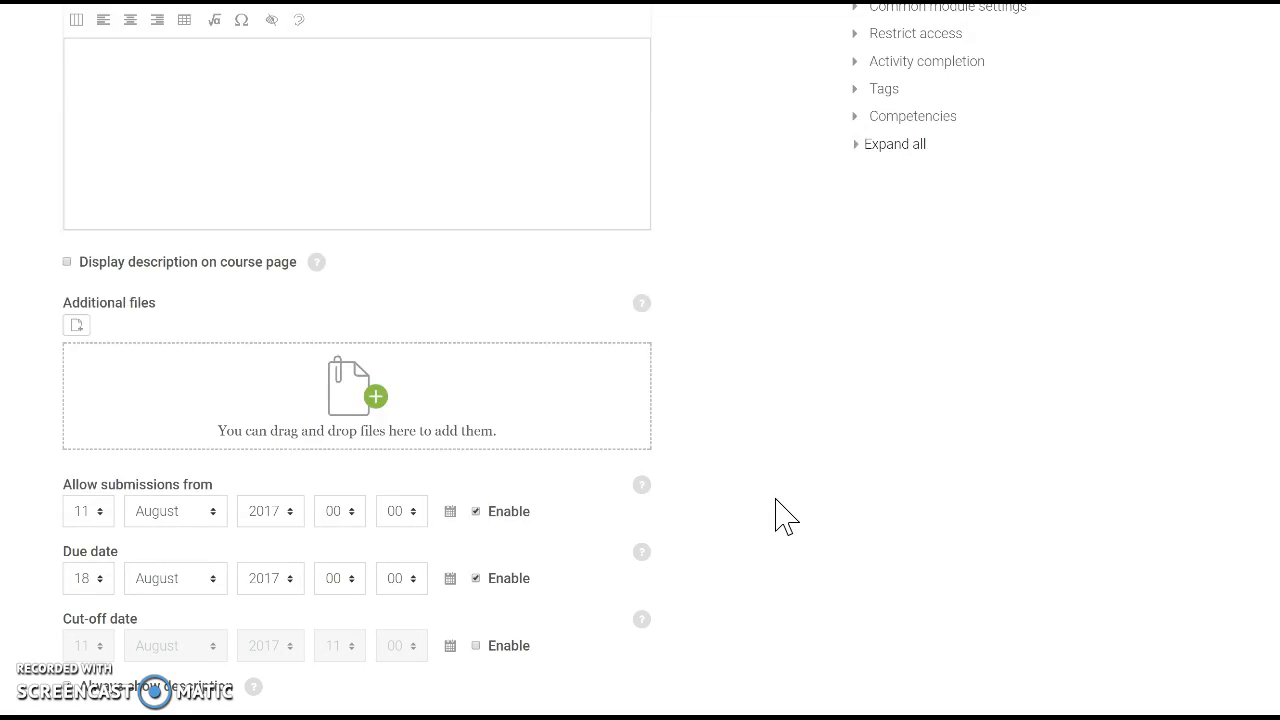
pyautogui.click(107, 517)
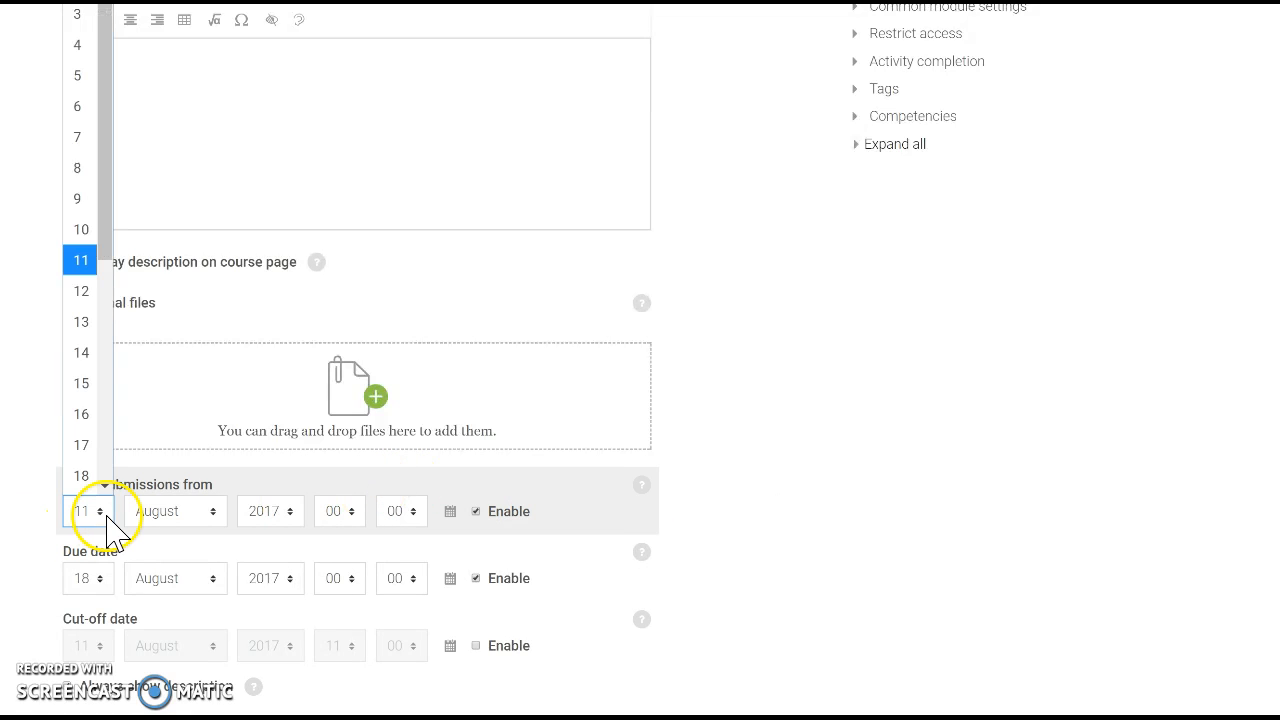
pyautogui.click(80, 2)
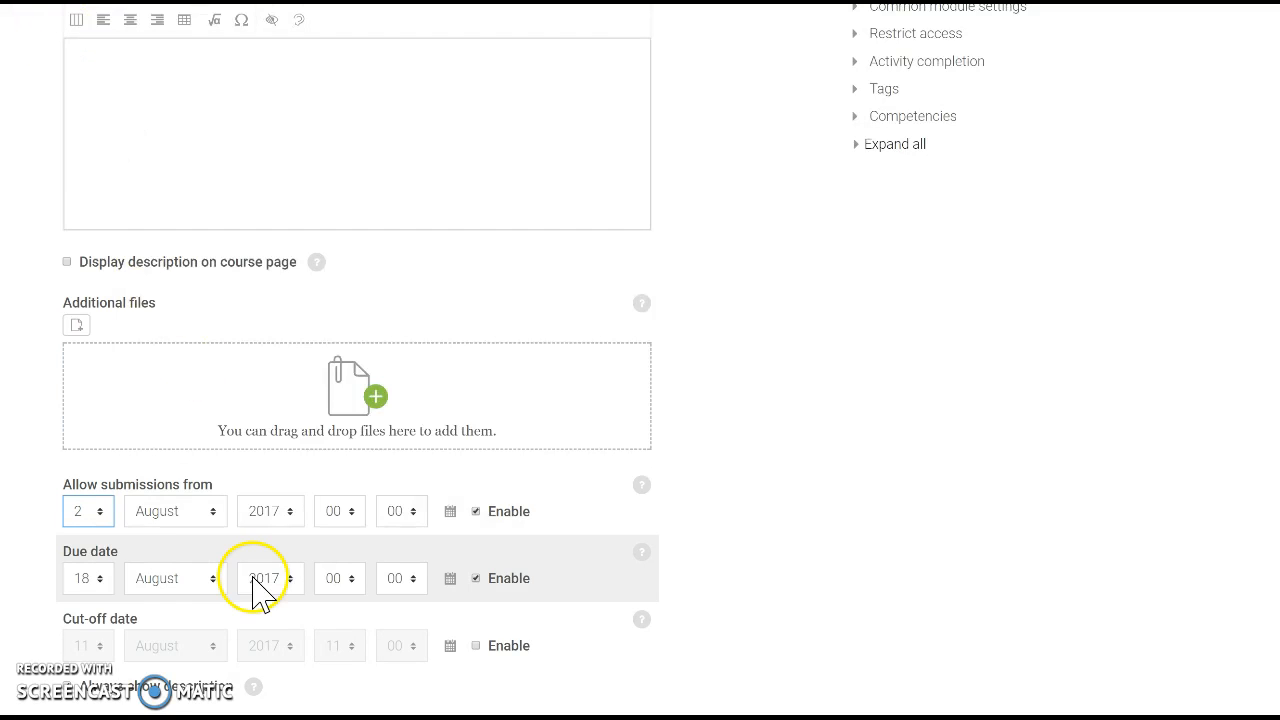
pyautogui.click(213, 521)
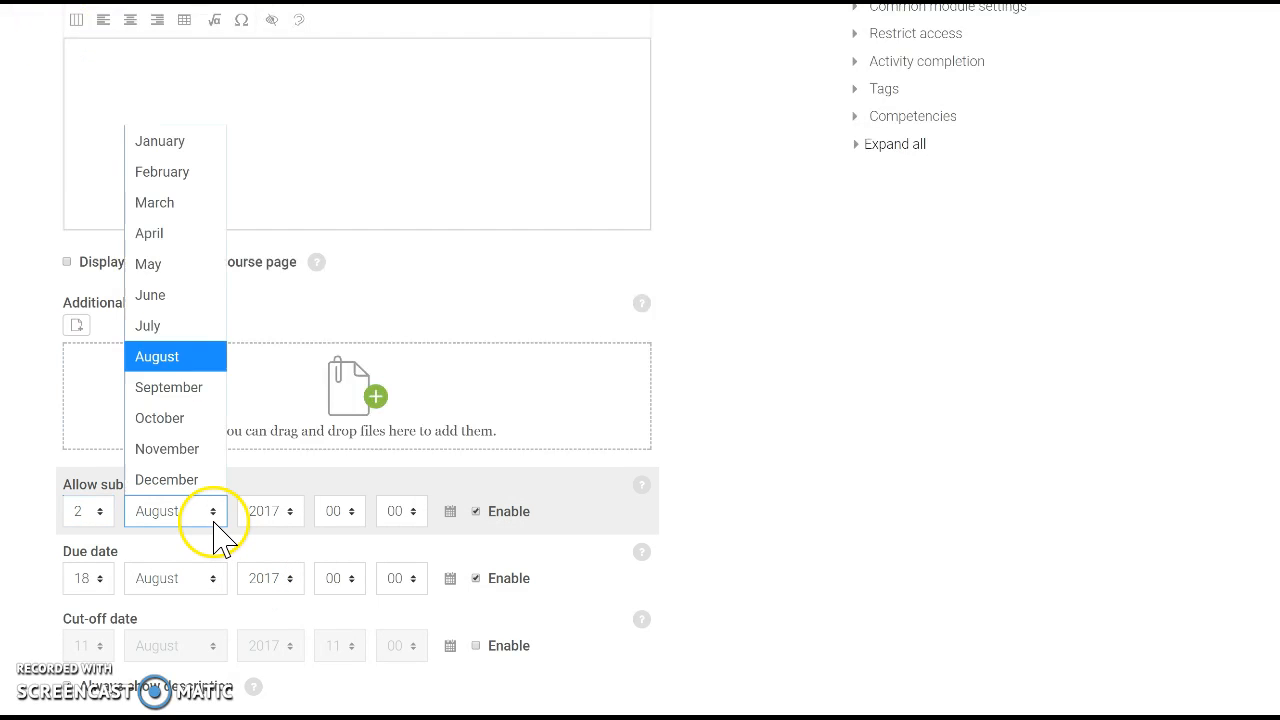
pyautogui.click(186, 420)
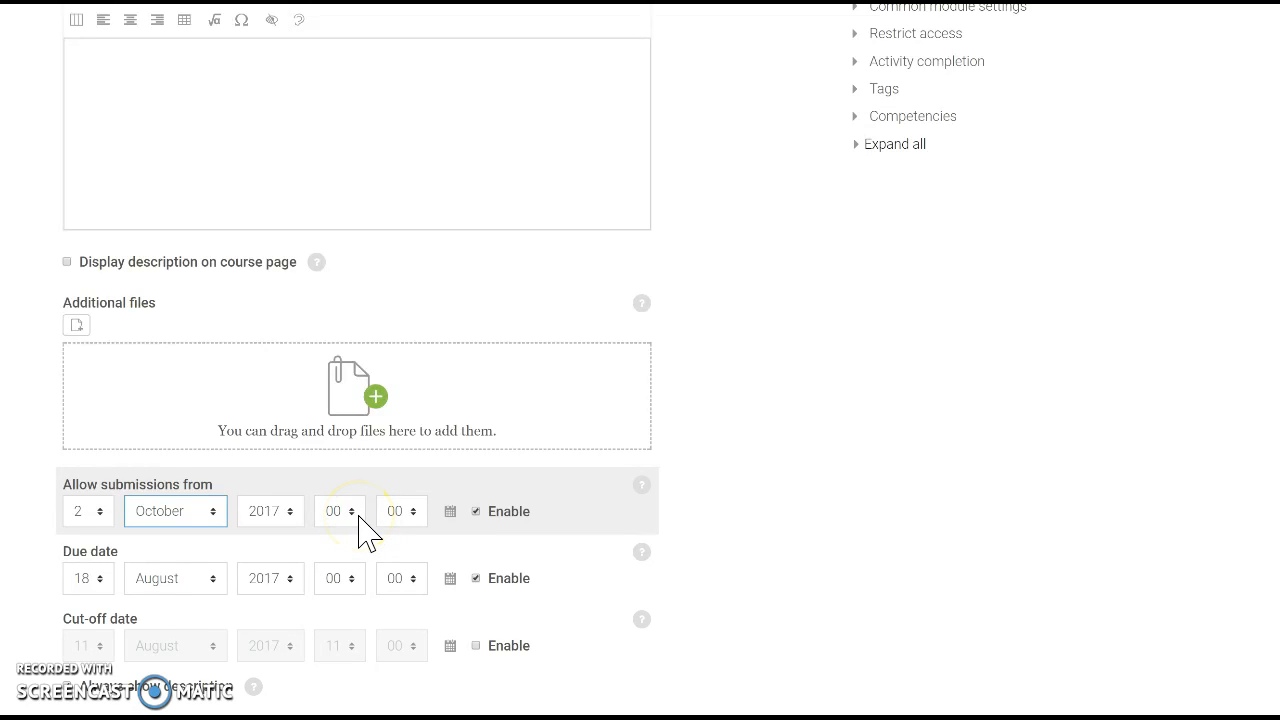
pyautogui.click(412, 515)
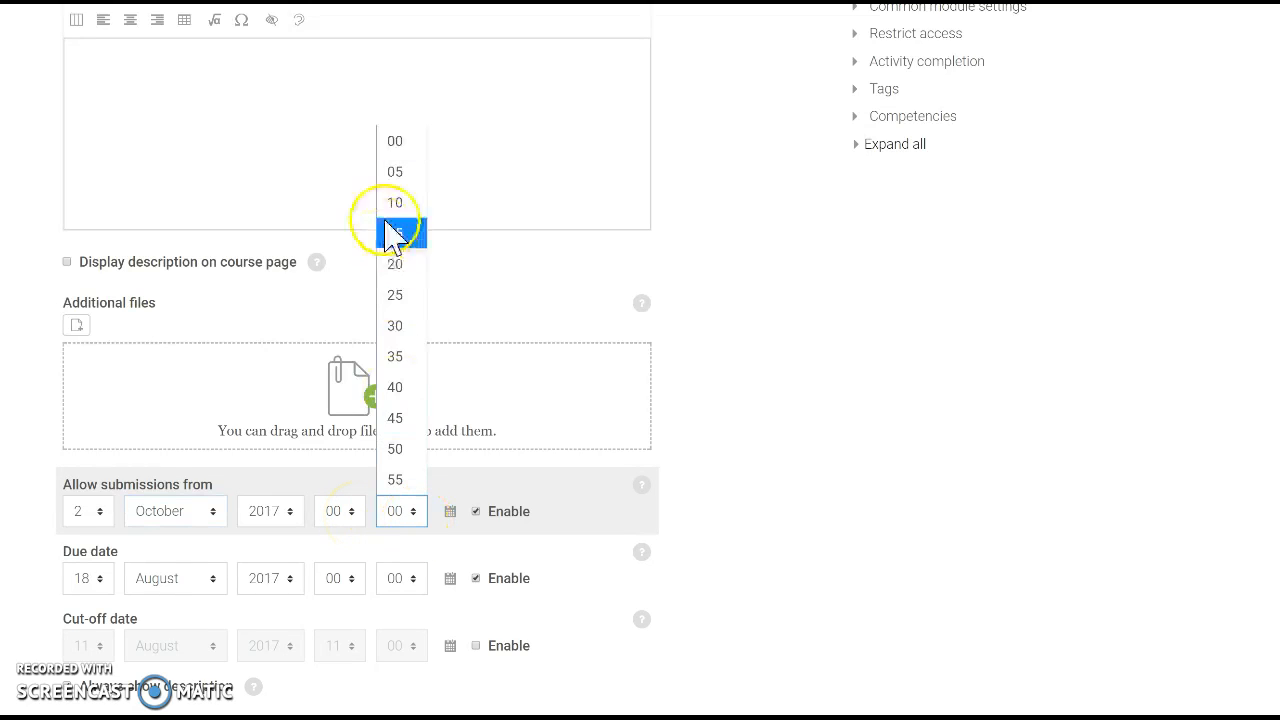
pyautogui.click(396, 174)
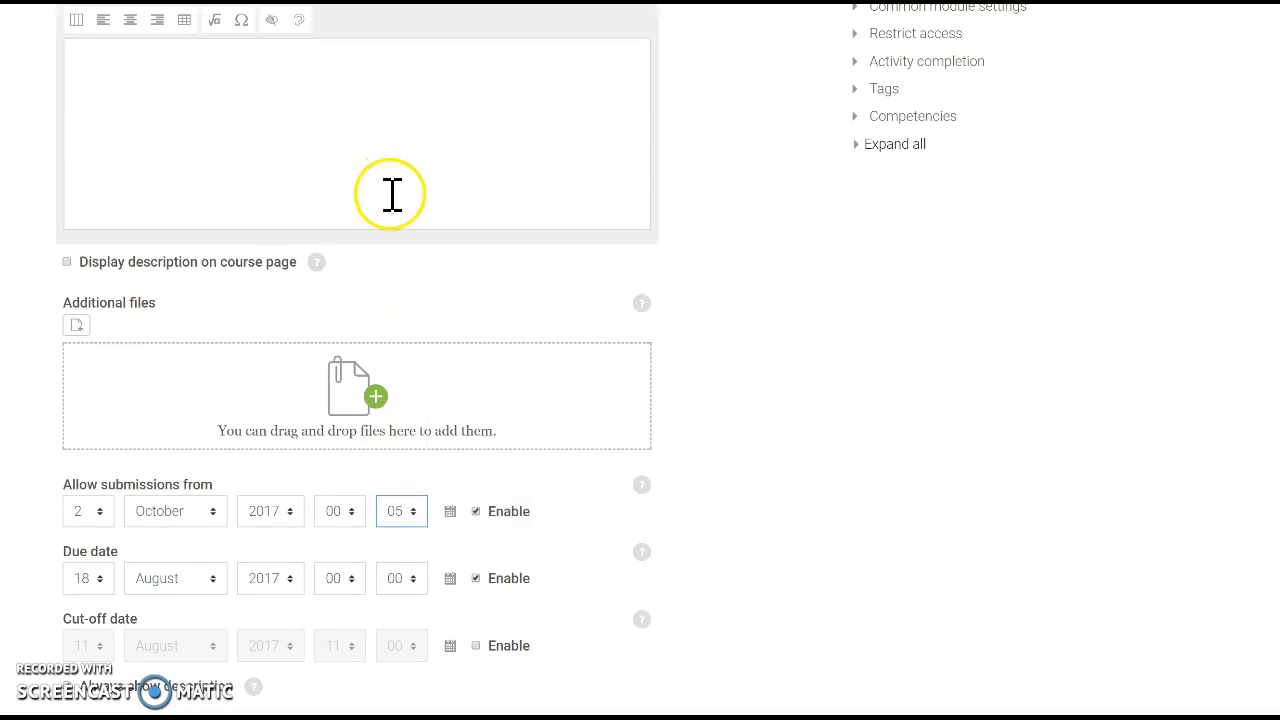
# - Set the assignment's due date to 8 October 2017 at 23:55
pyautogui.click(108, 585)
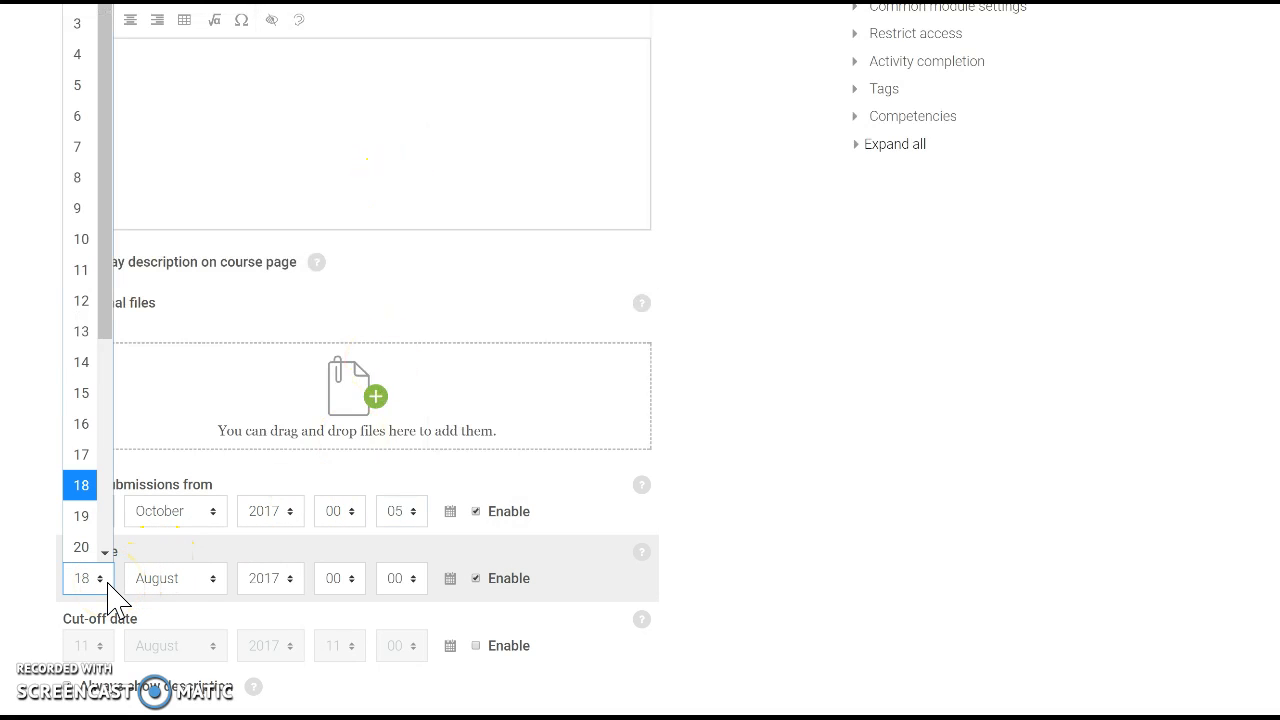
pyautogui.click(80, 180)
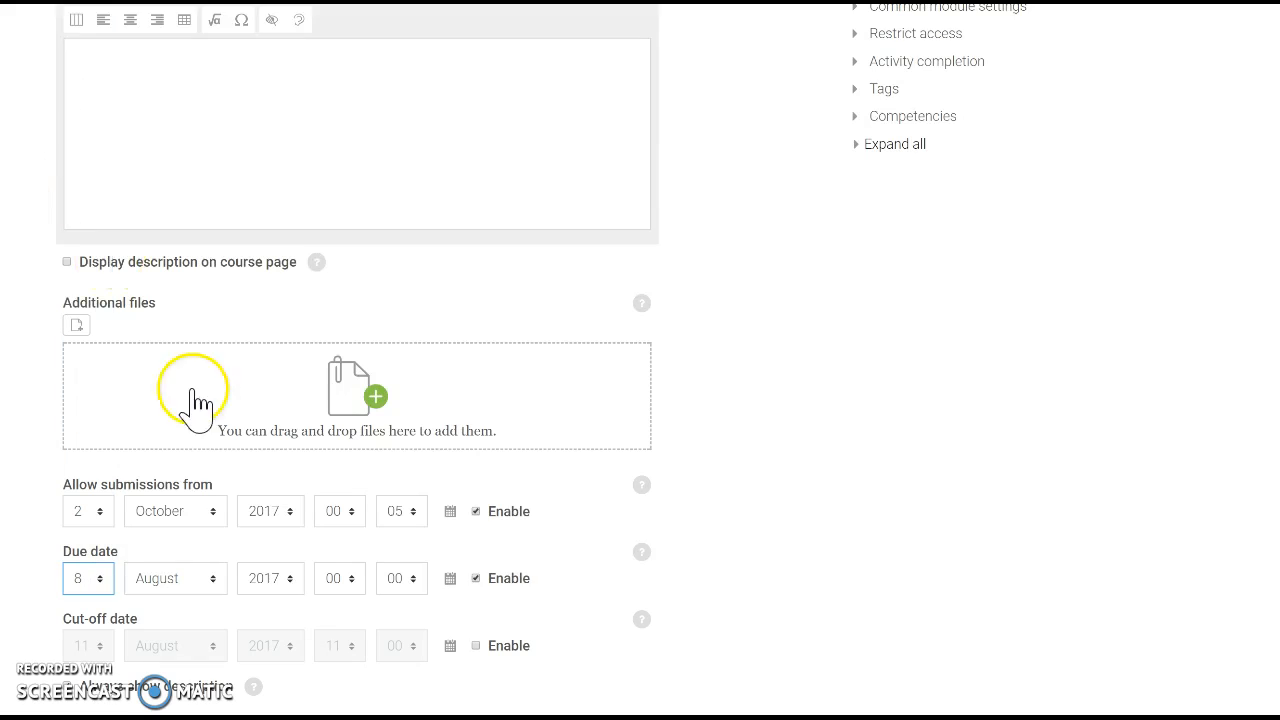
pyautogui.click(213, 586)
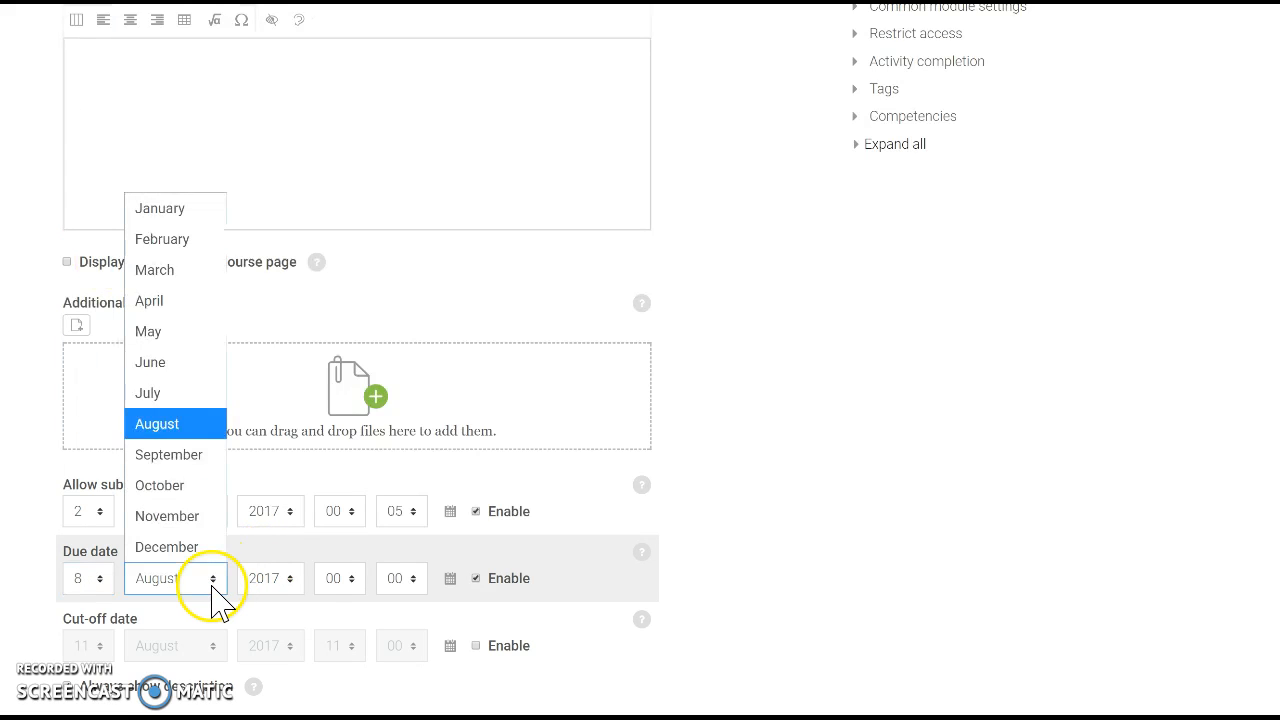
pyautogui.click(175, 488)
pyautogui.click(355, 580)
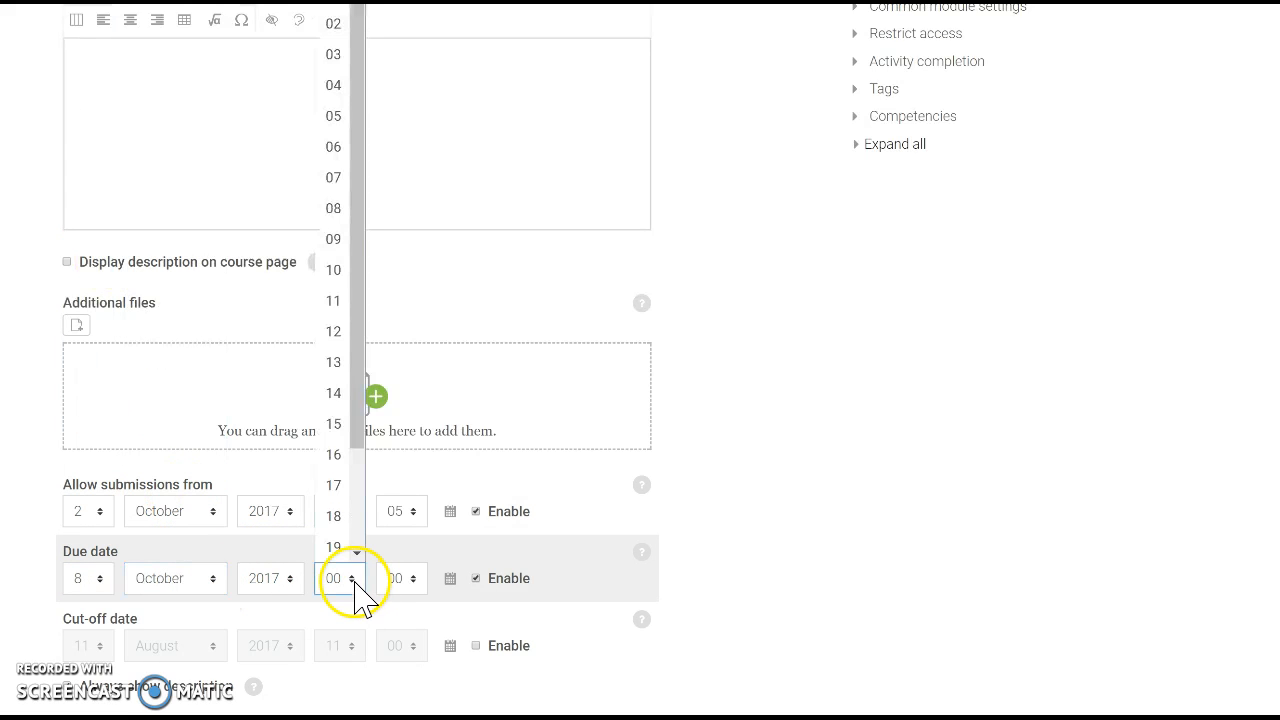
pyautogui.scroll(-1, 334, 510)
pyautogui.click(334, 549)
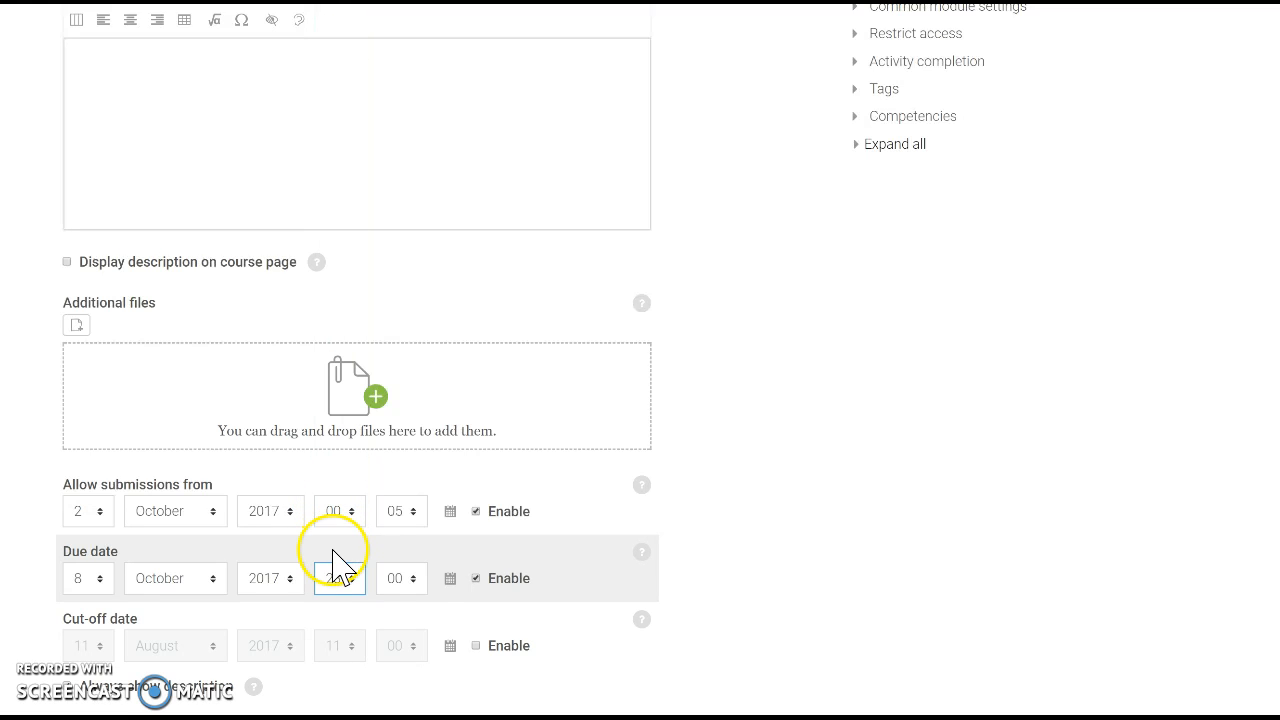
pyautogui.click(412, 582)
pyautogui.click(397, 548)
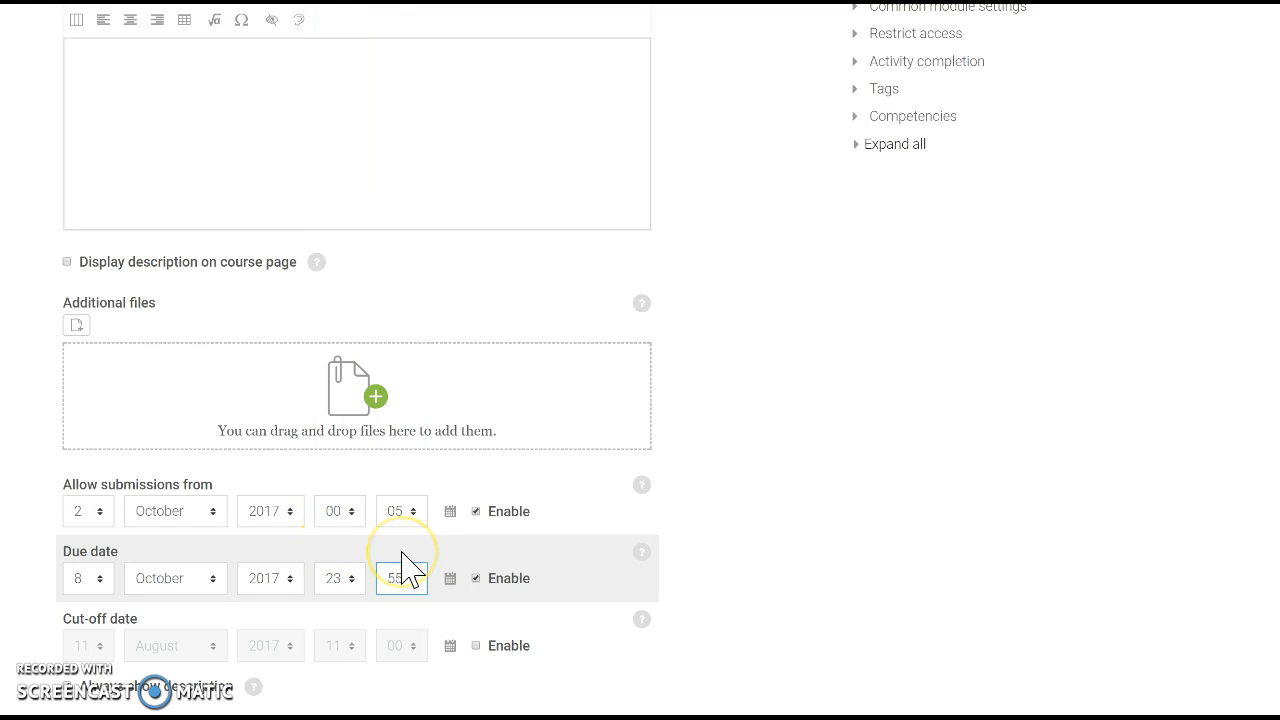
# - Set the maximum number of uploaded files to 3, then save and display the assignment
pyautogui.scroll(-3, 585, 577)
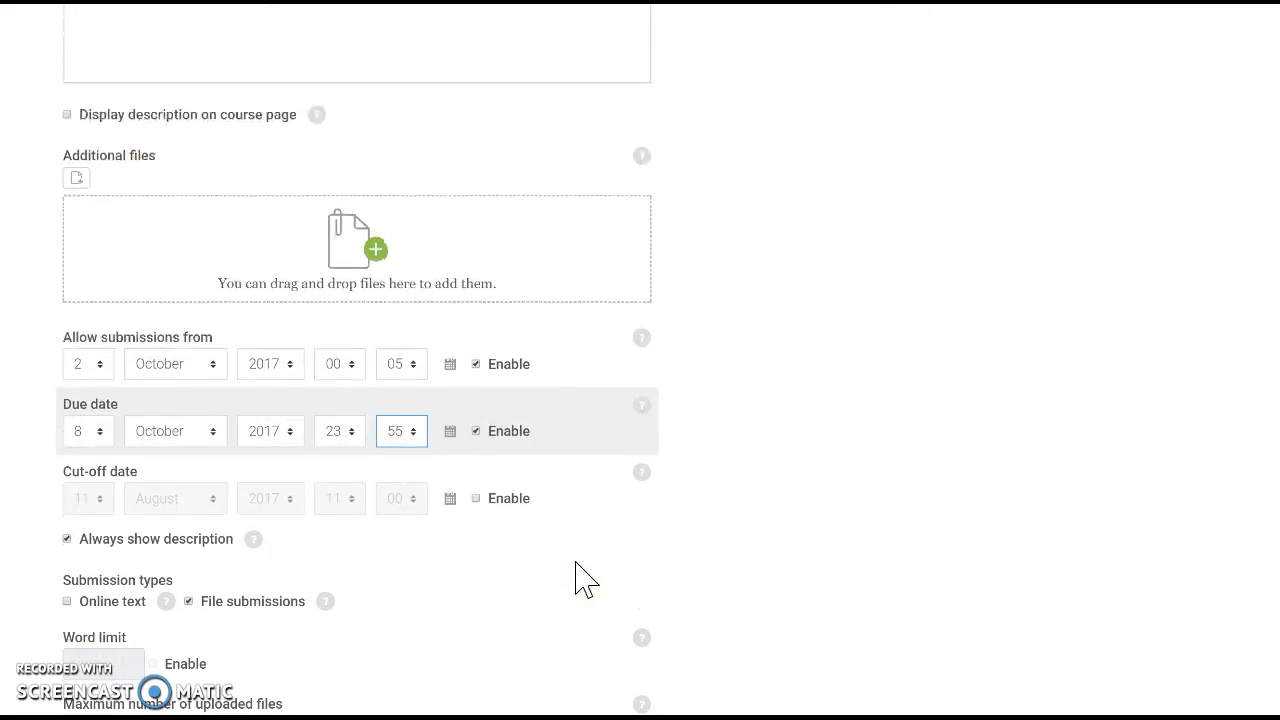
pyautogui.scroll(-2, 585, 577)
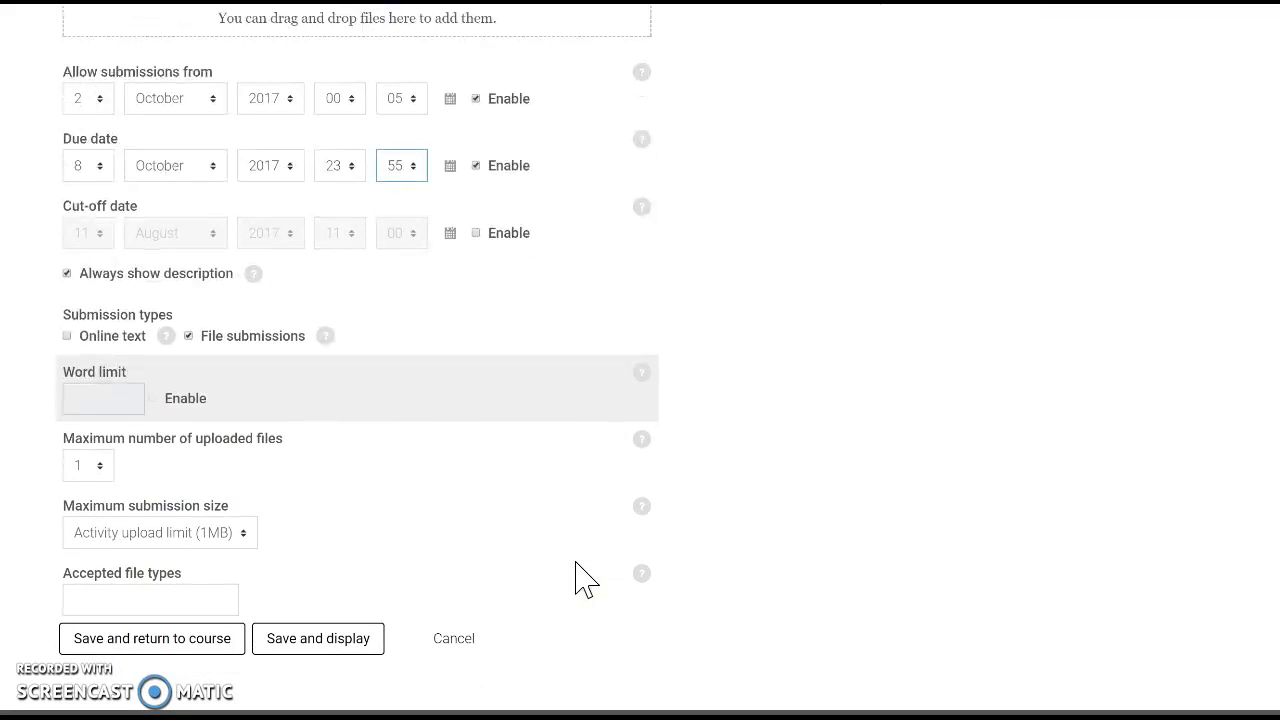
pyautogui.click(104, 463)
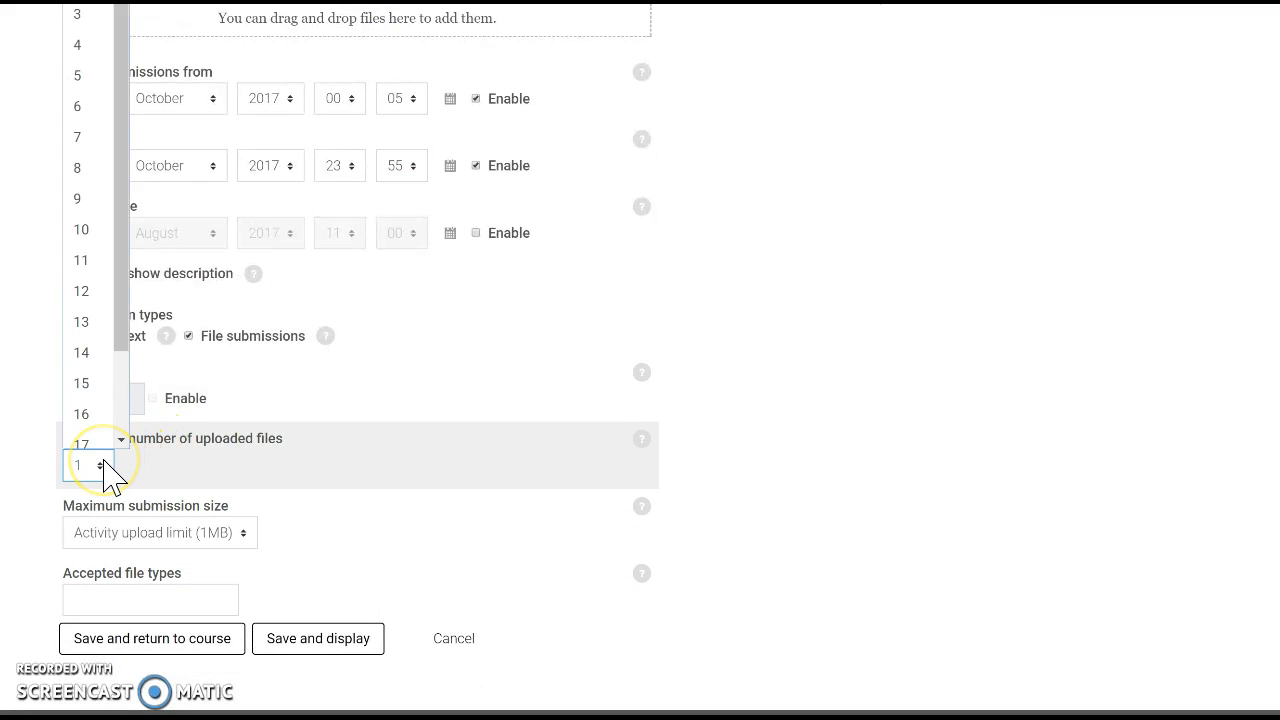
pyautogui.click(78, 10)
pyautogui.scroll(-3, 454, 600)
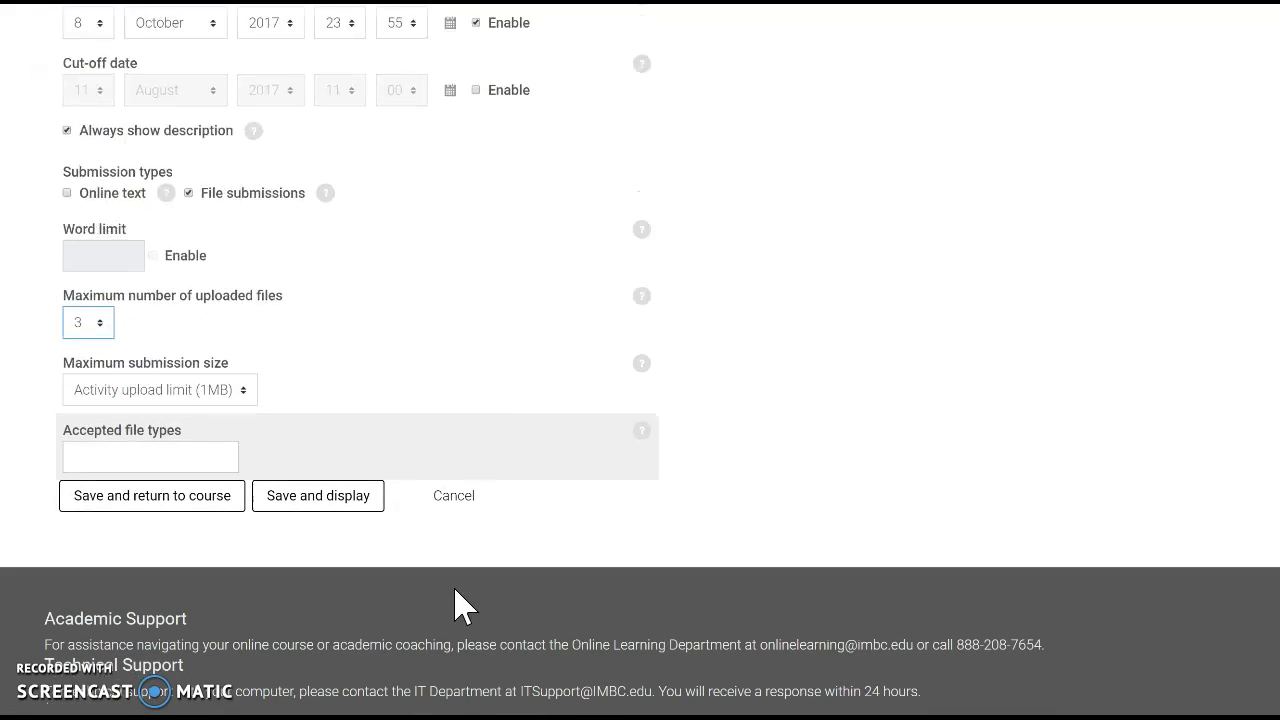
pyautogui.click(323, 490)
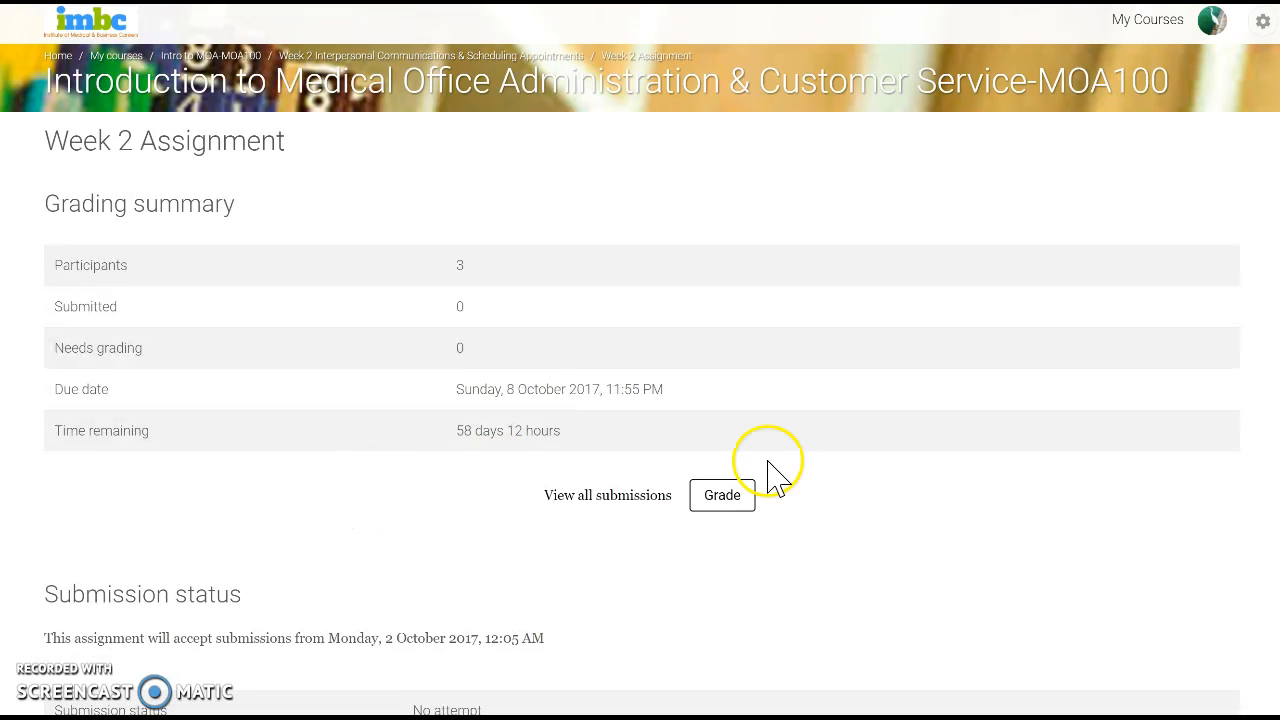
# - Return to the Week 2 section and open the Week 2 Assignment's settings for editing
pyautogui.click(405, 58)
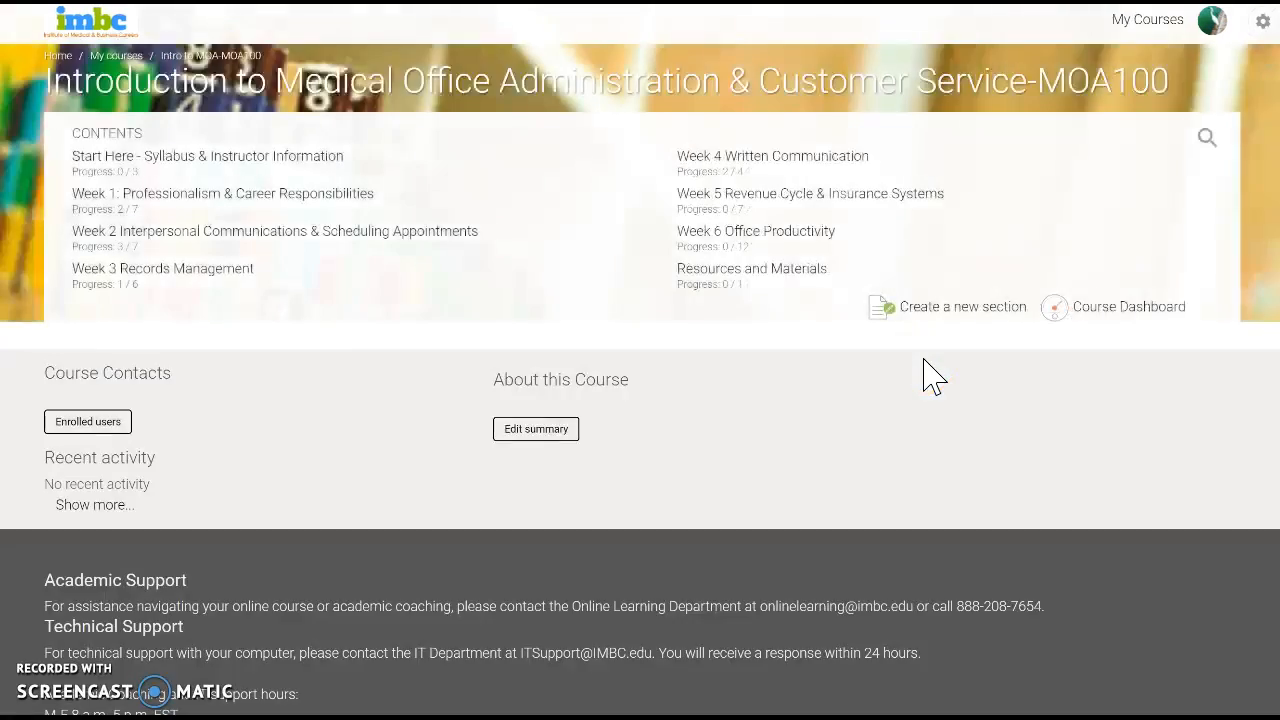
pyautogui.scroll(-20, 925, 375)
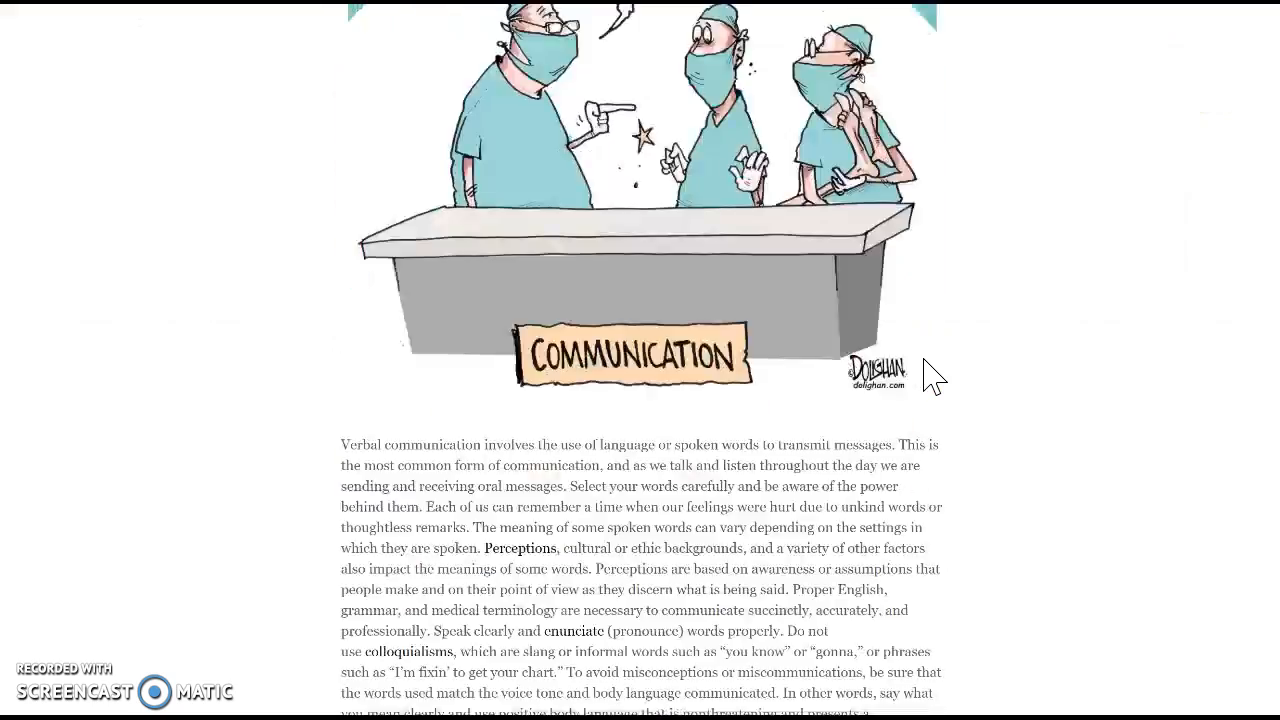
pyautogui.scroll(-20, 932, 375)
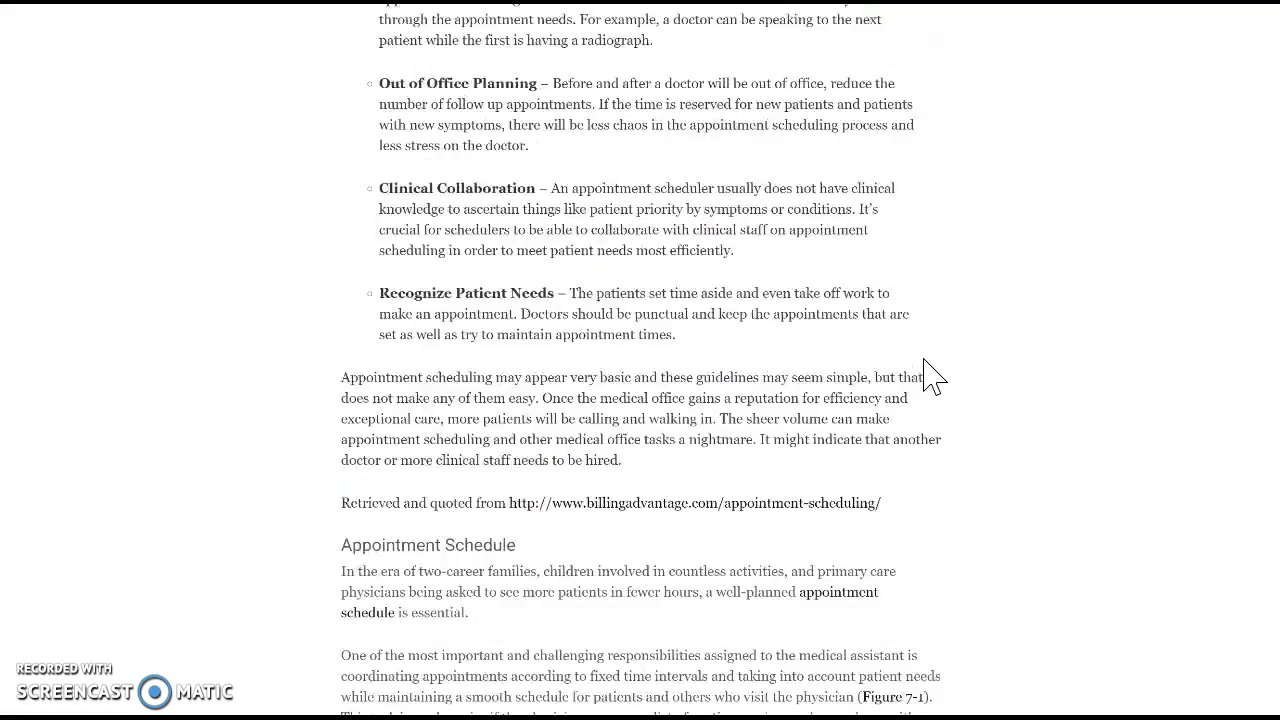
pyautogui.scroll(-20, 932, 375)
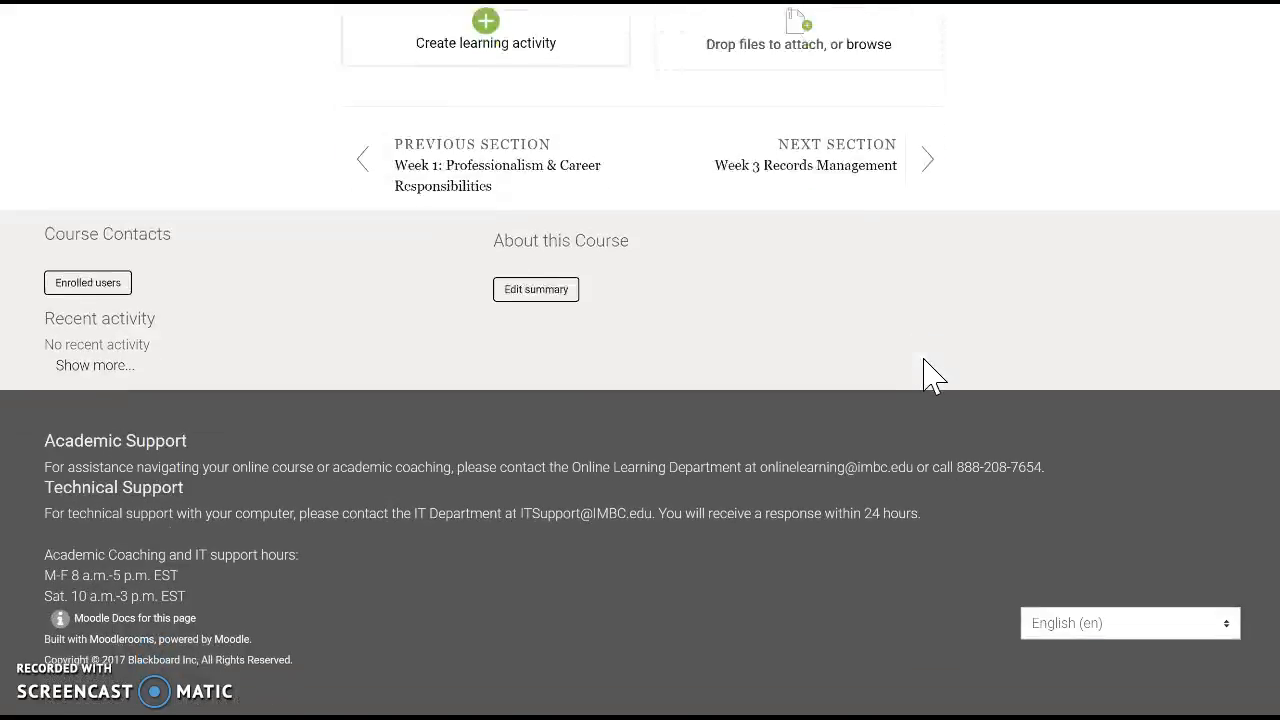
pyautogui.scroll(4, 932, 375)
pyautogui.scroll(2, 925, 375)
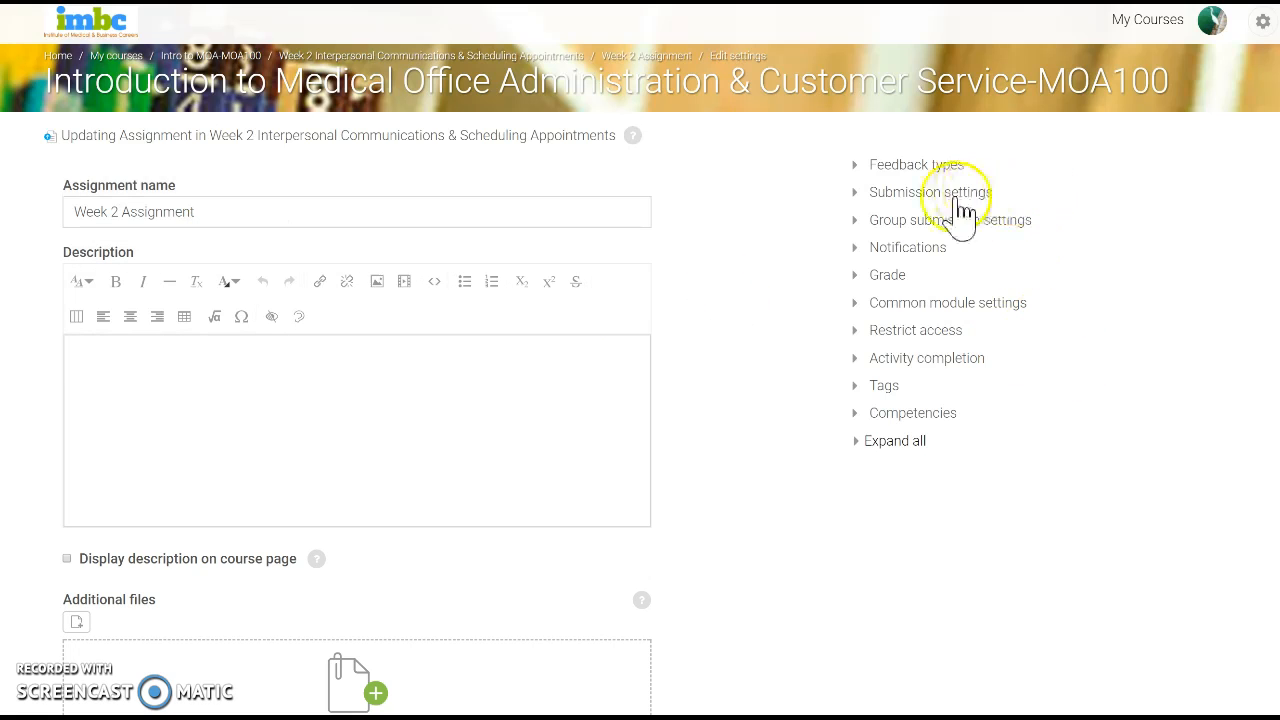
# - In the assignment's grade settings, set the grade category to Assignments and the grade to pass to 70
pyautogui.click(901, 282)
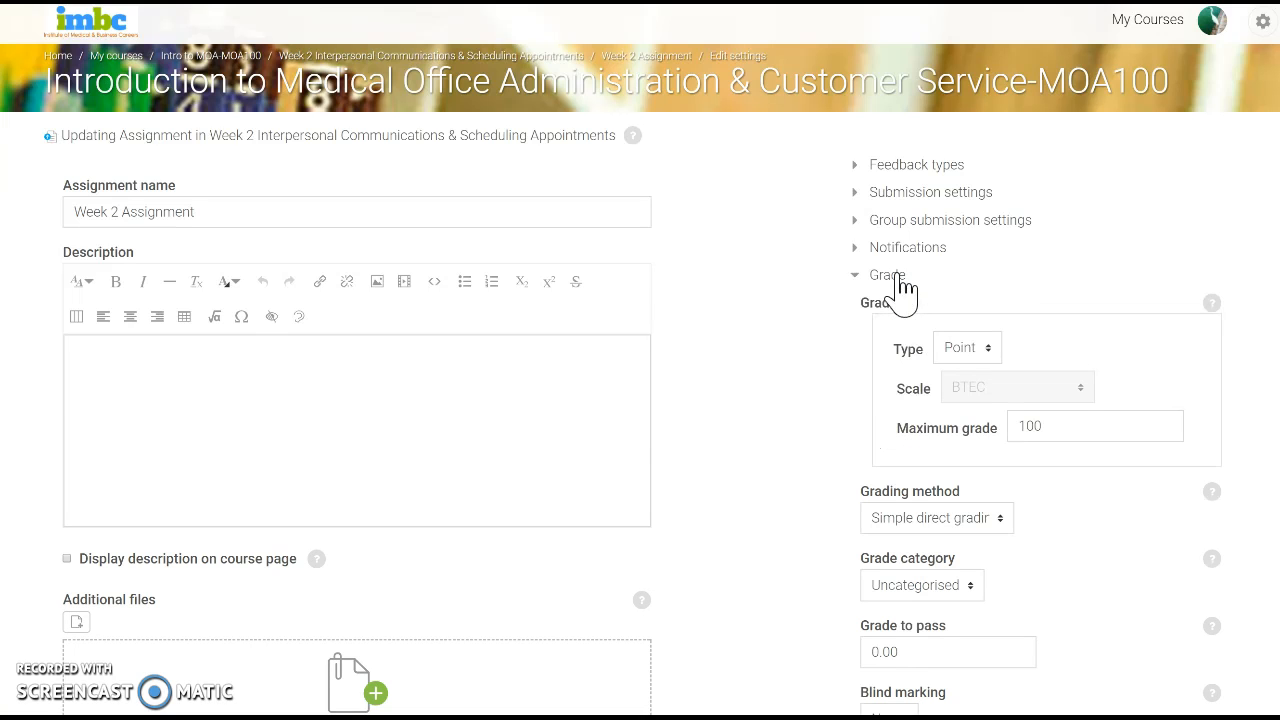
pyautogui.scroll(-2, 1111, 423)
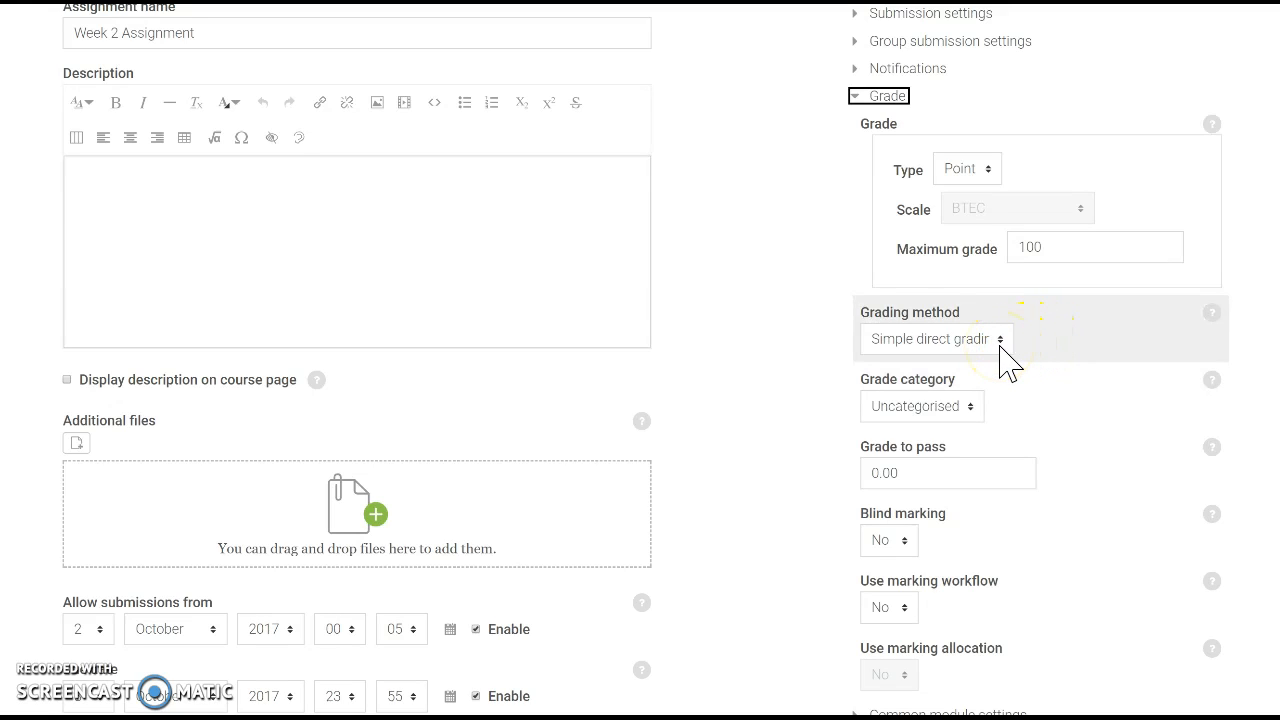
pyautogui.click(974, 410)
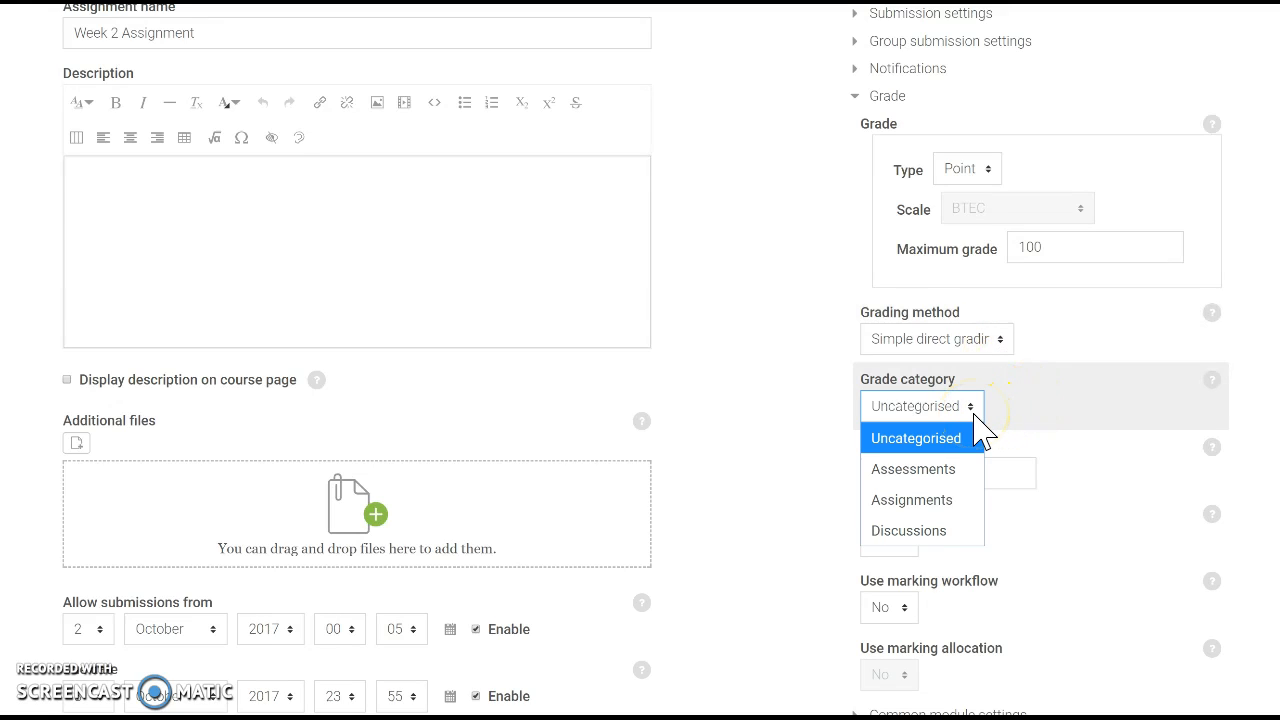
pyautogui.click(950, 500)
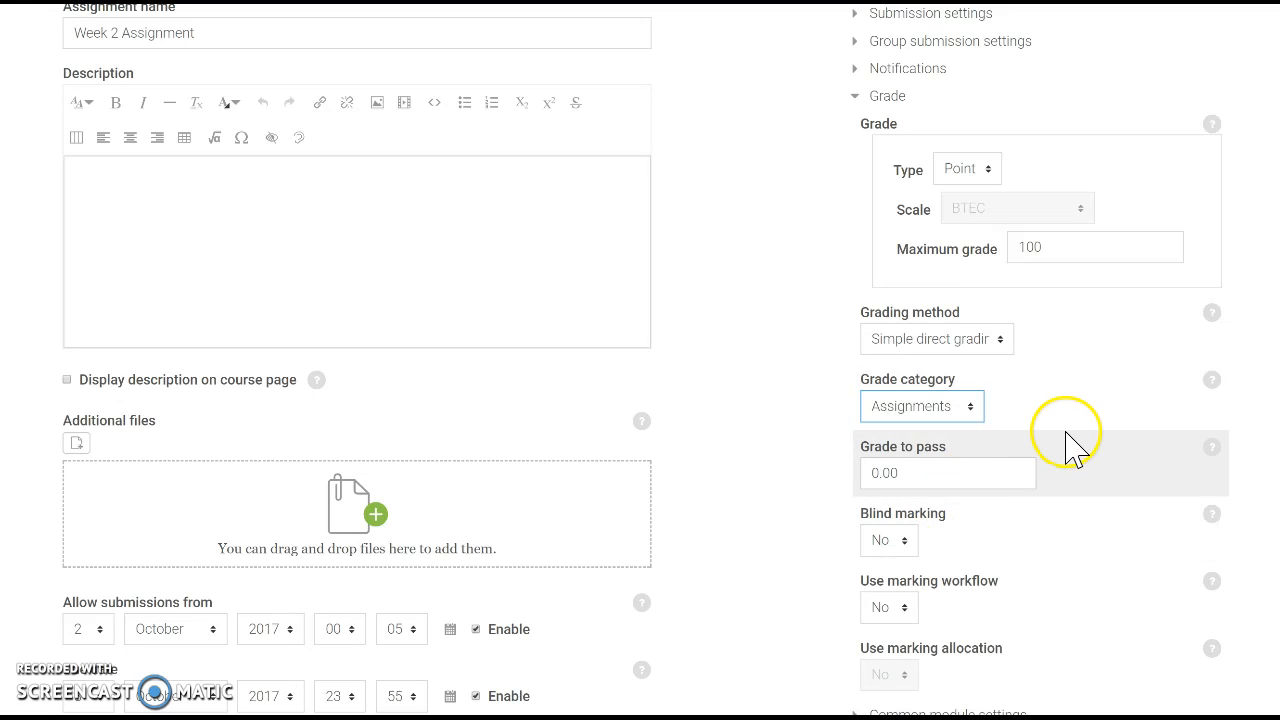
pyautogui.moveTo(928, 471); pyautogui.dragTo(852, 472)
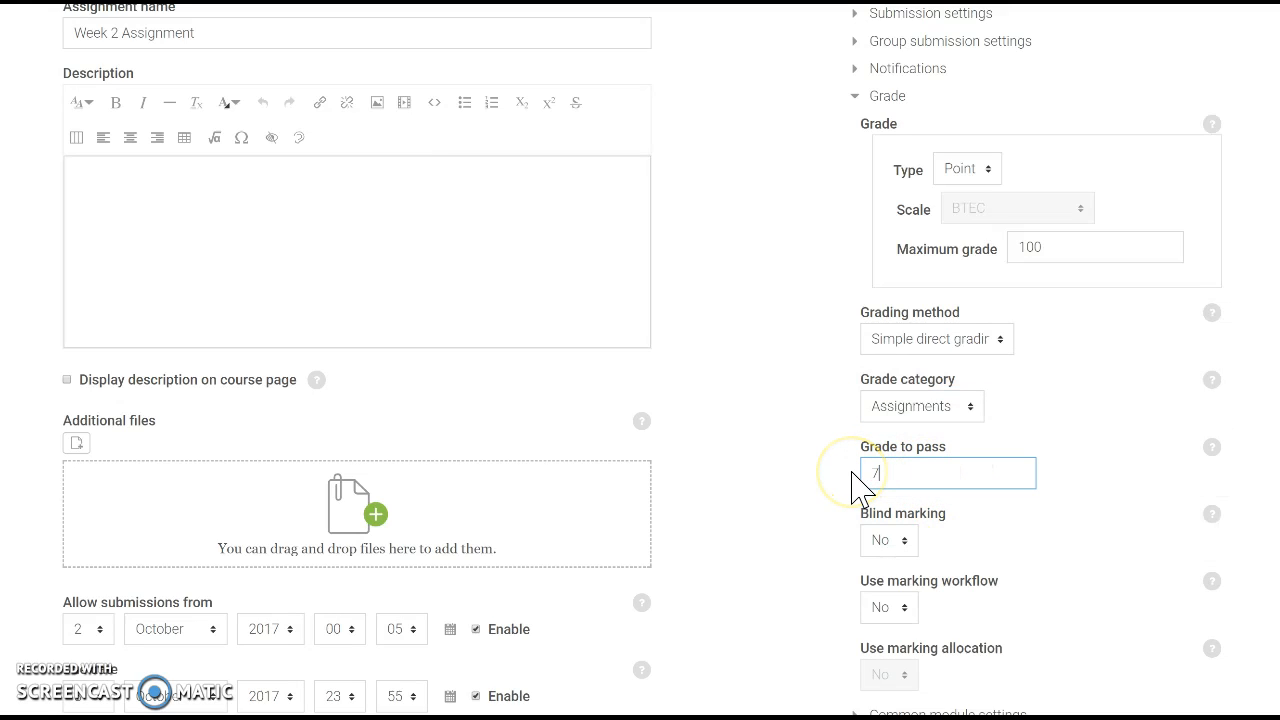
pyautogui.click(1072, 552)
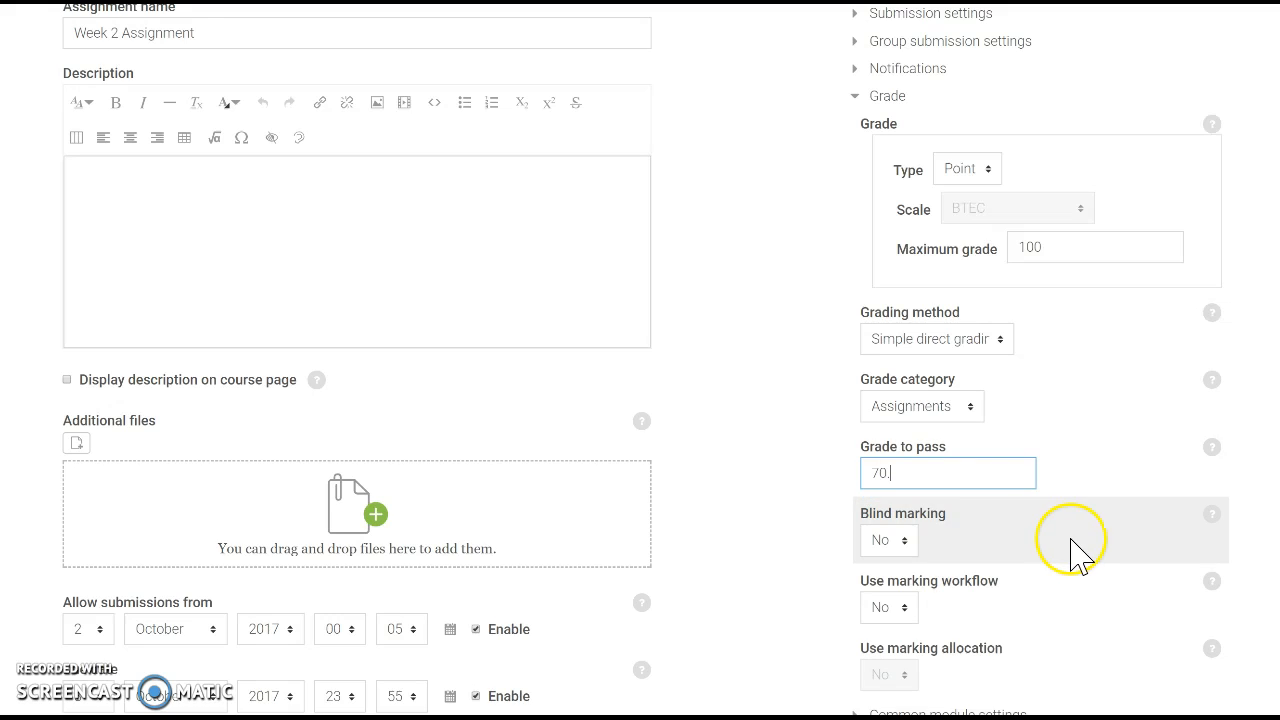
pyautogui.scroll(-3, 1072, 552)
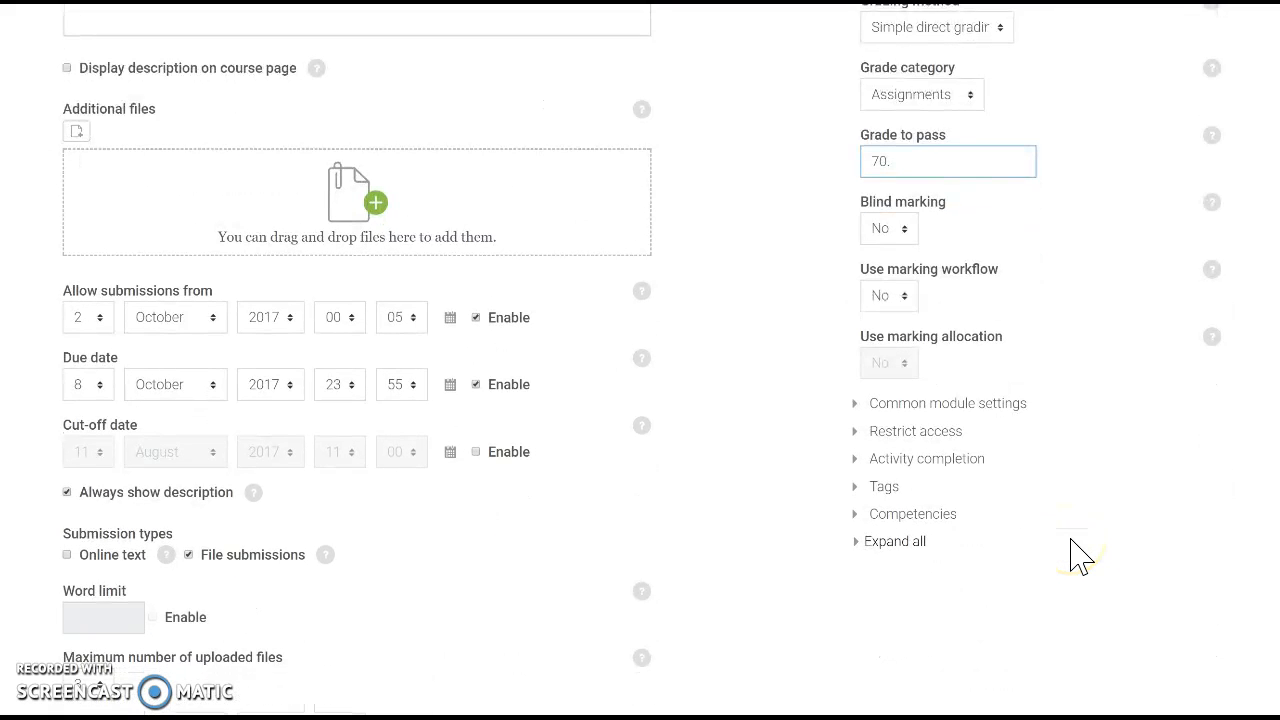
# - Review the assignment's common module settings and its access restrictions
pyautogui.click(984, 404)
pyautogui.scroll(-2, 995, 480)
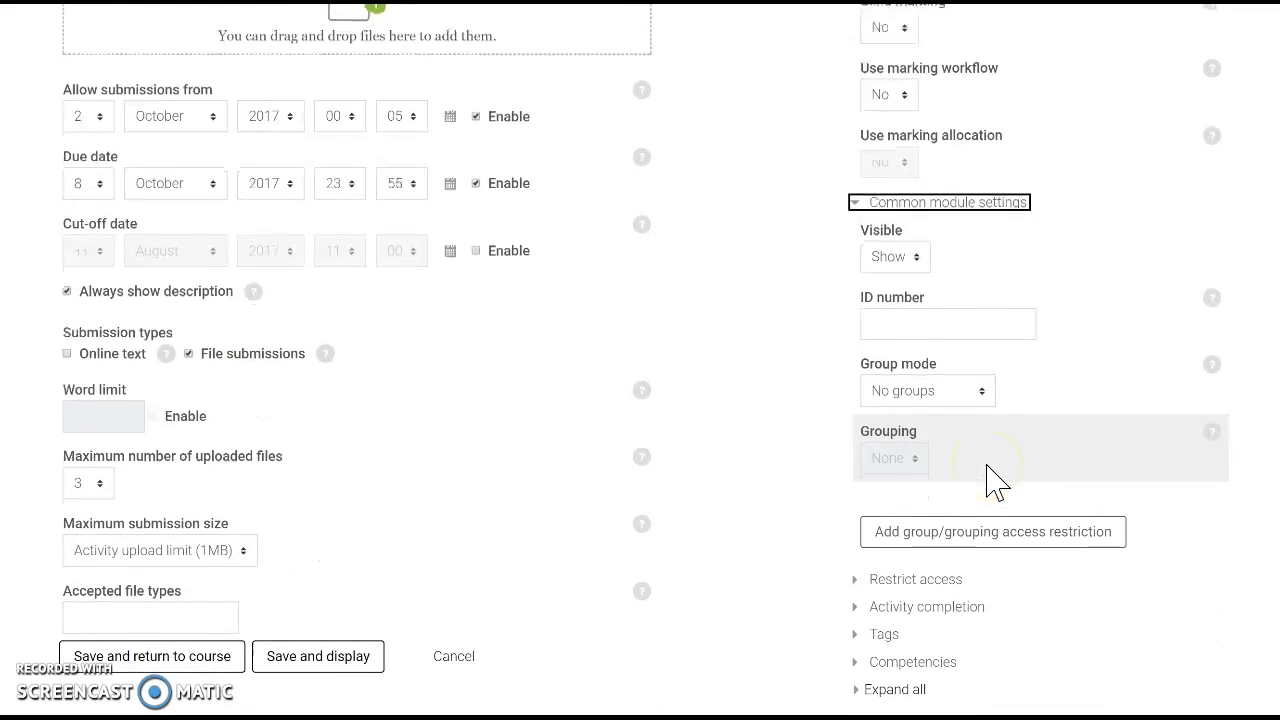
pyautogui.scroll(-2, 990, 482)
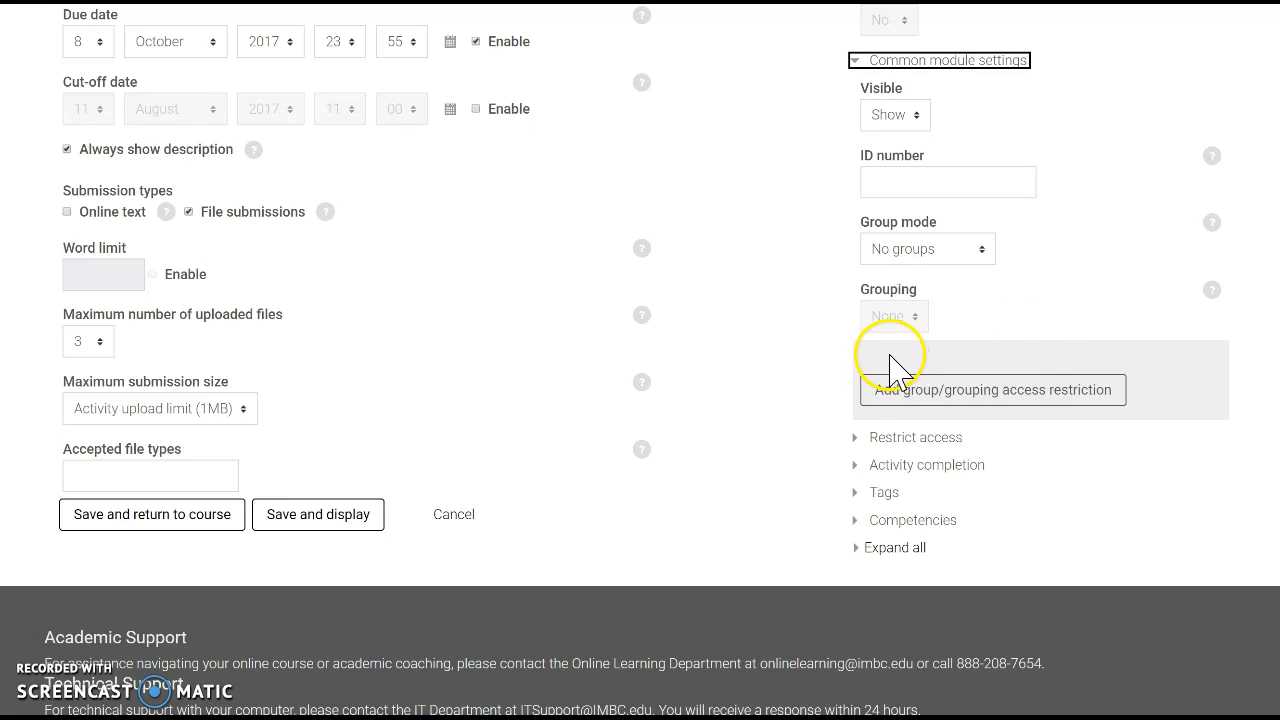
pyautogui.click(898, 440)
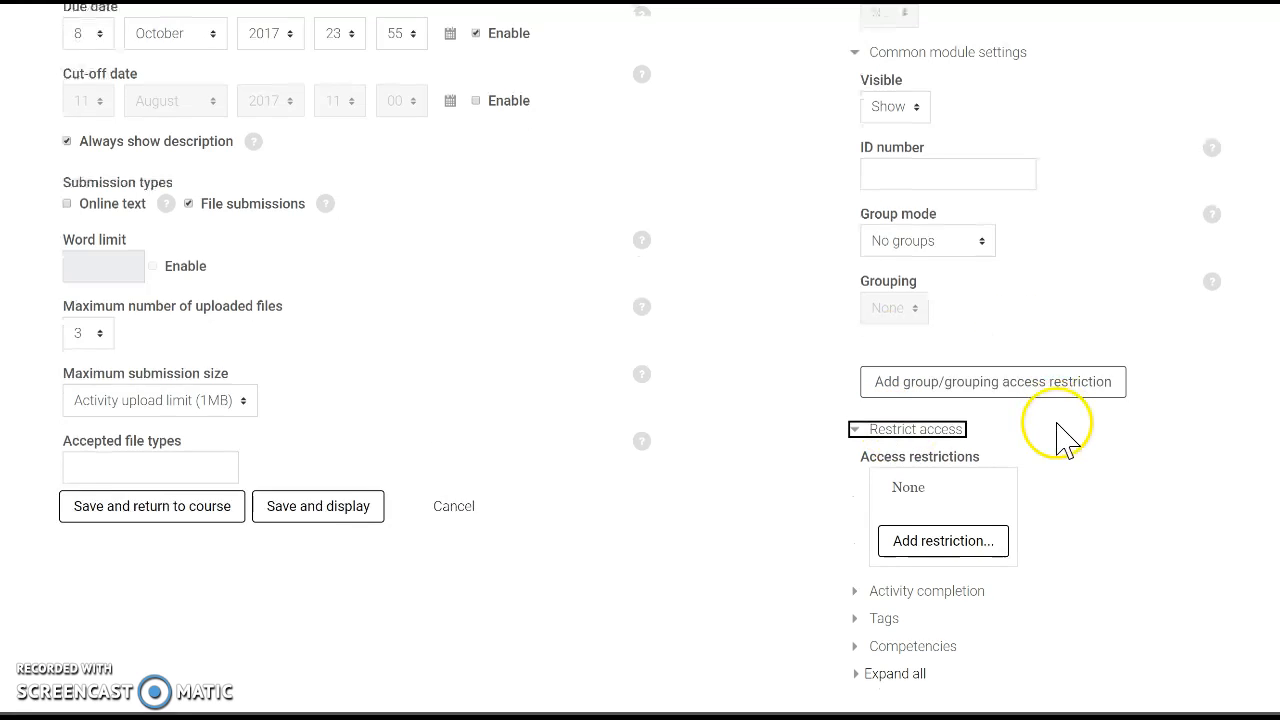
# - Set completion tracking to show the activity as complete when conditions are met, and require students to submit to complete it
pyautogui.scroll(-2, 960, 385)
pyautogui.click(958, 372)
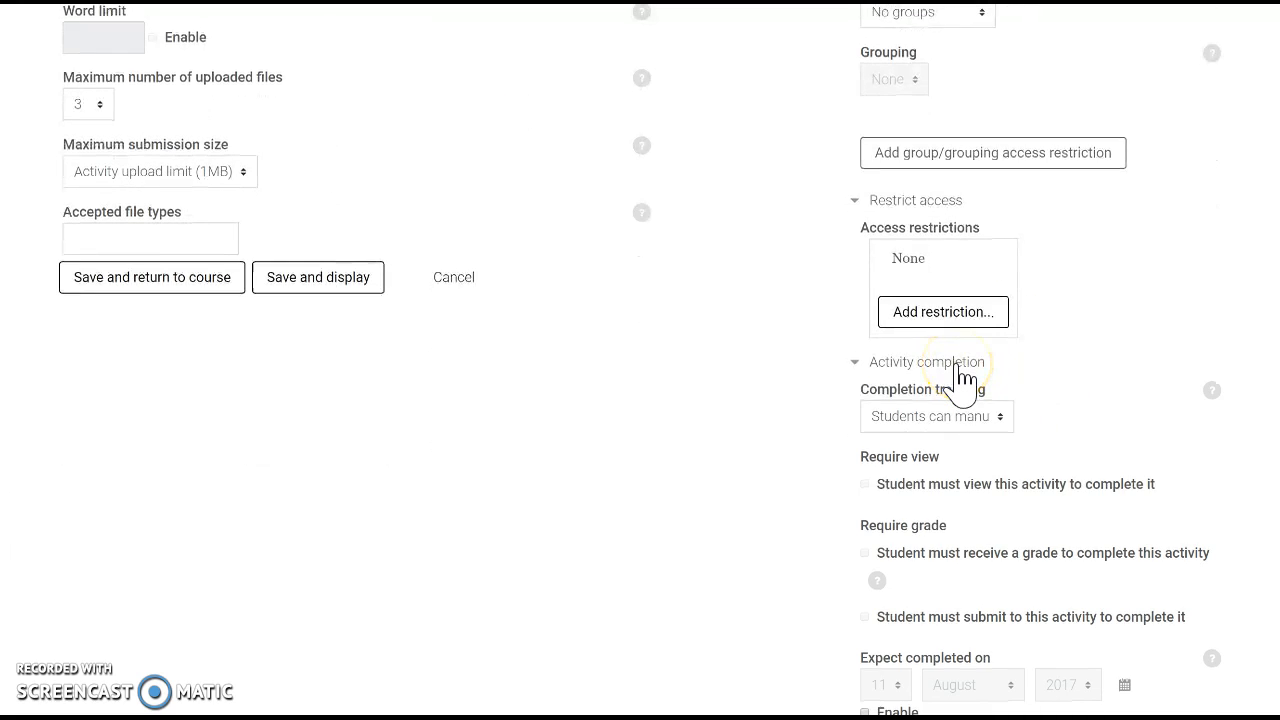
pyautogui.scroll(-2, 962, 370)
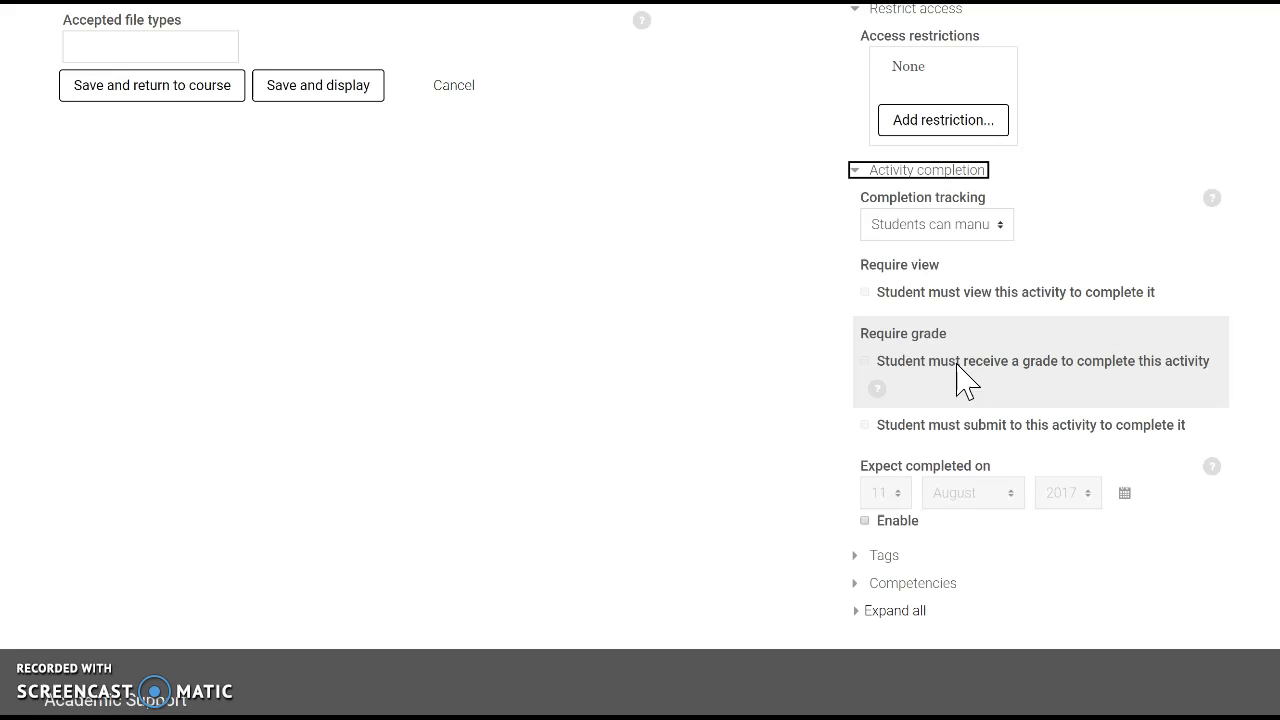
pyautogui.click(1000, 226)
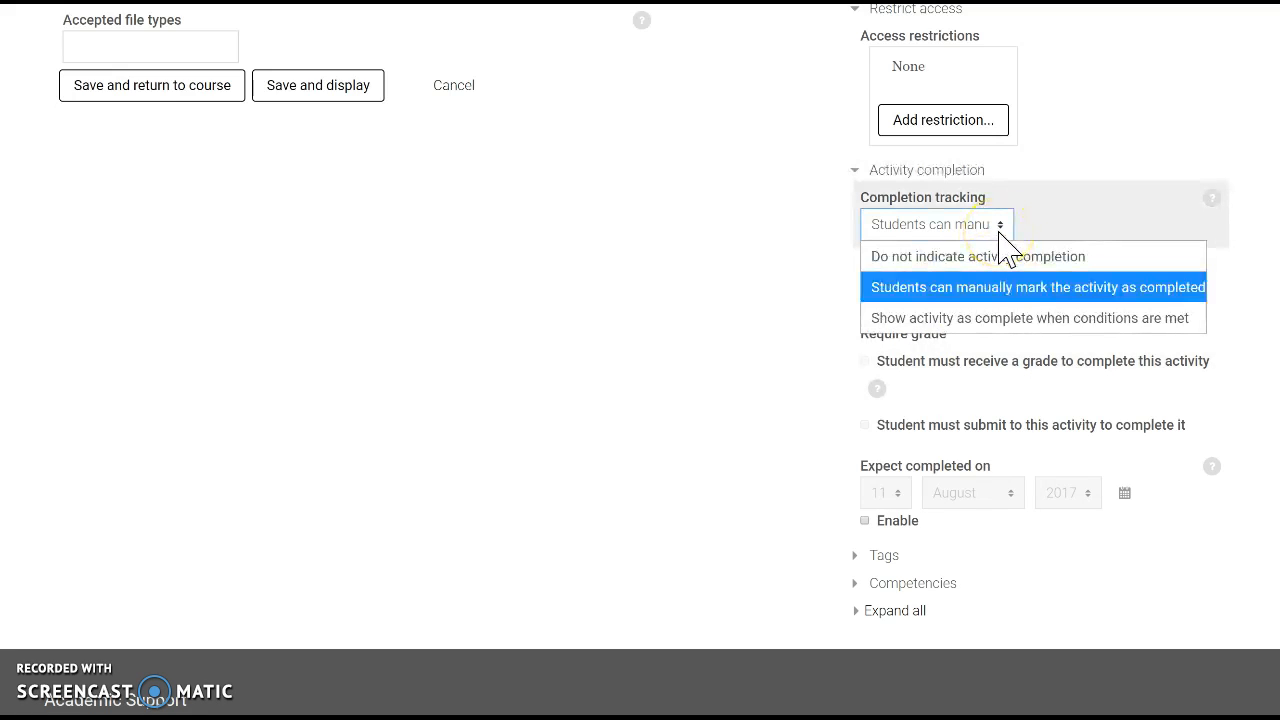
pyautogui.click(973, 316)
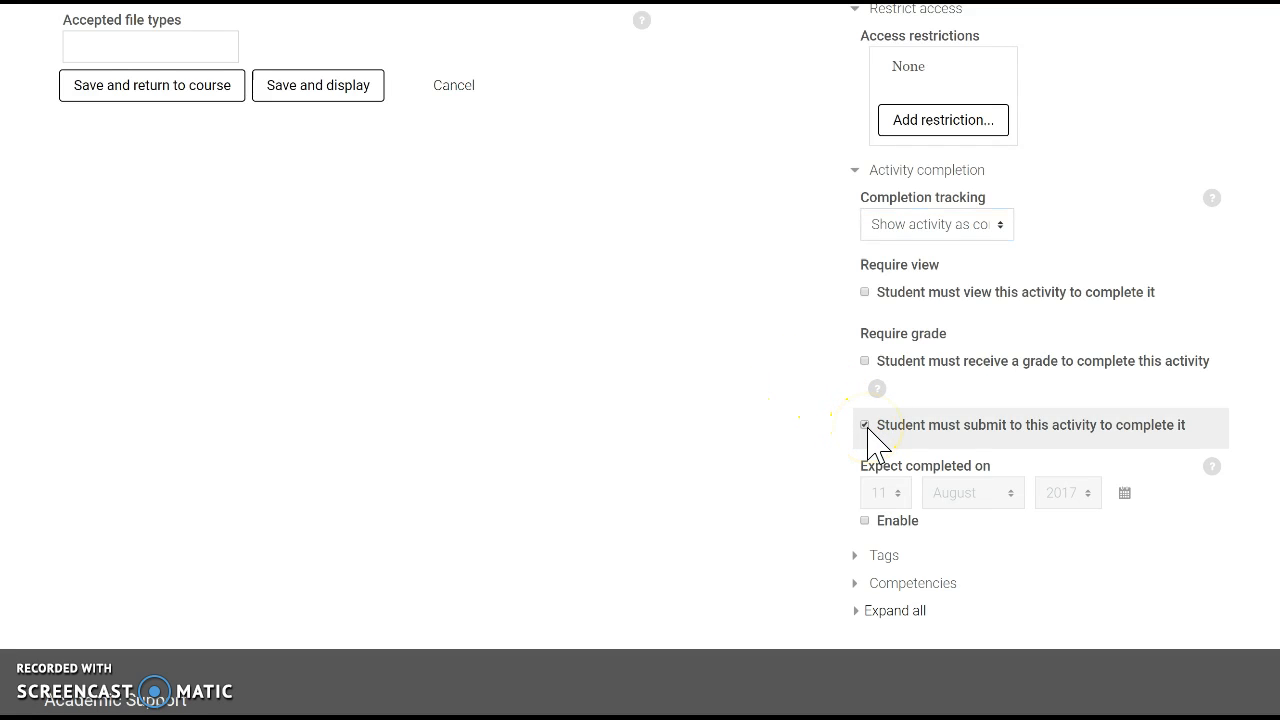
# - Save the assignment settings and display the assignment
pyautogui.scroll(-3, 743, 437)
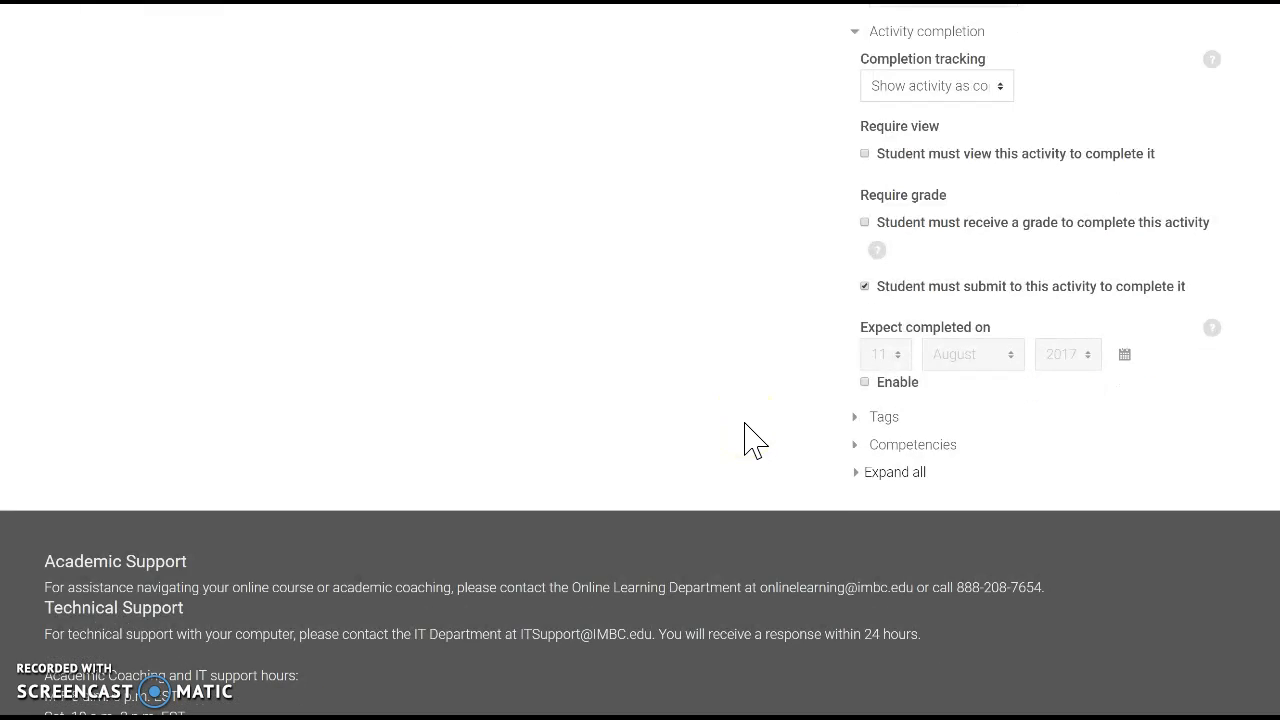
pyautogui.scroll(3, 745, 437)
pyautogui.click(327, 207)
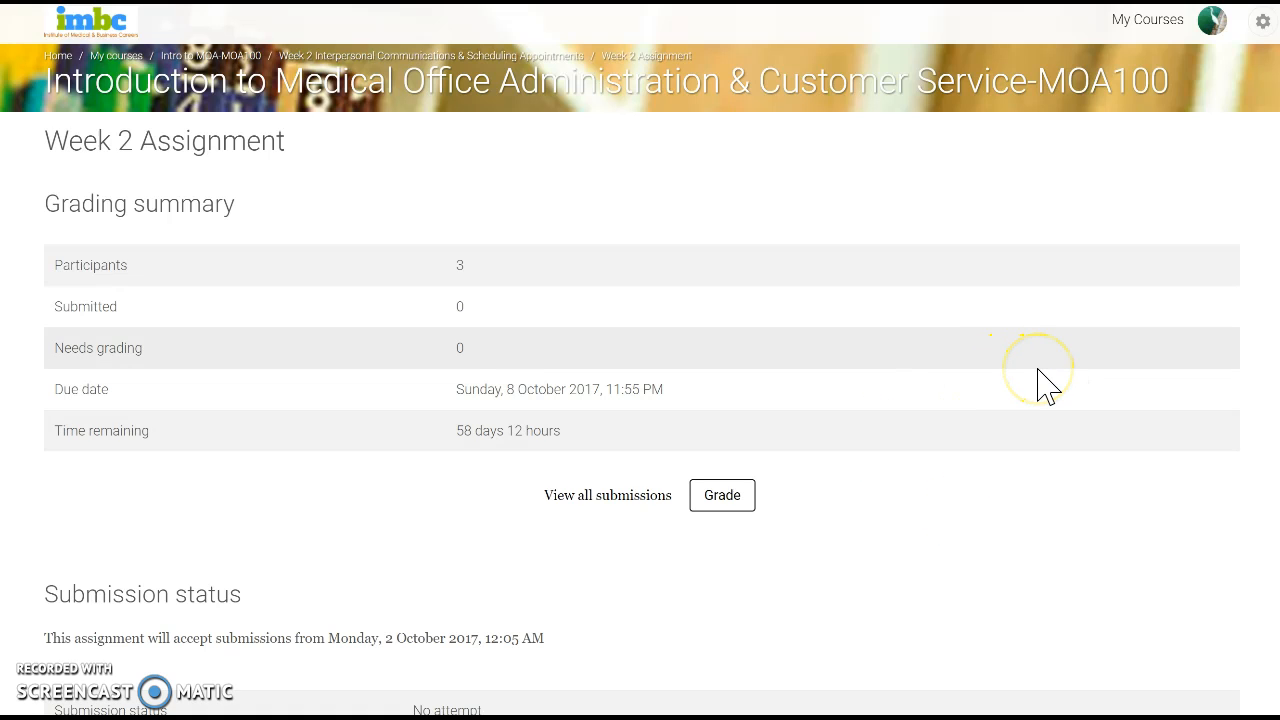
# - Open the gradebook setup page by way of the Week 2 section and the Course Dashboard
pyautogui.click(378, 57)
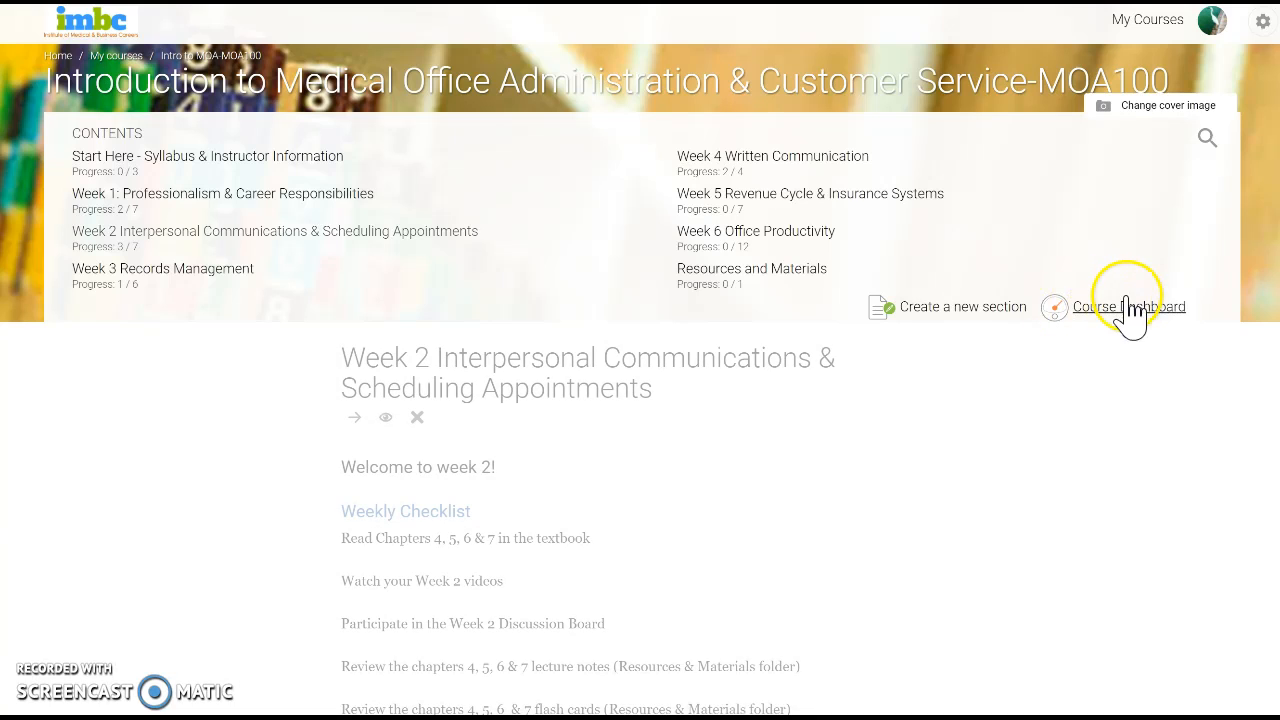
pyautogui.click(1130, 310)
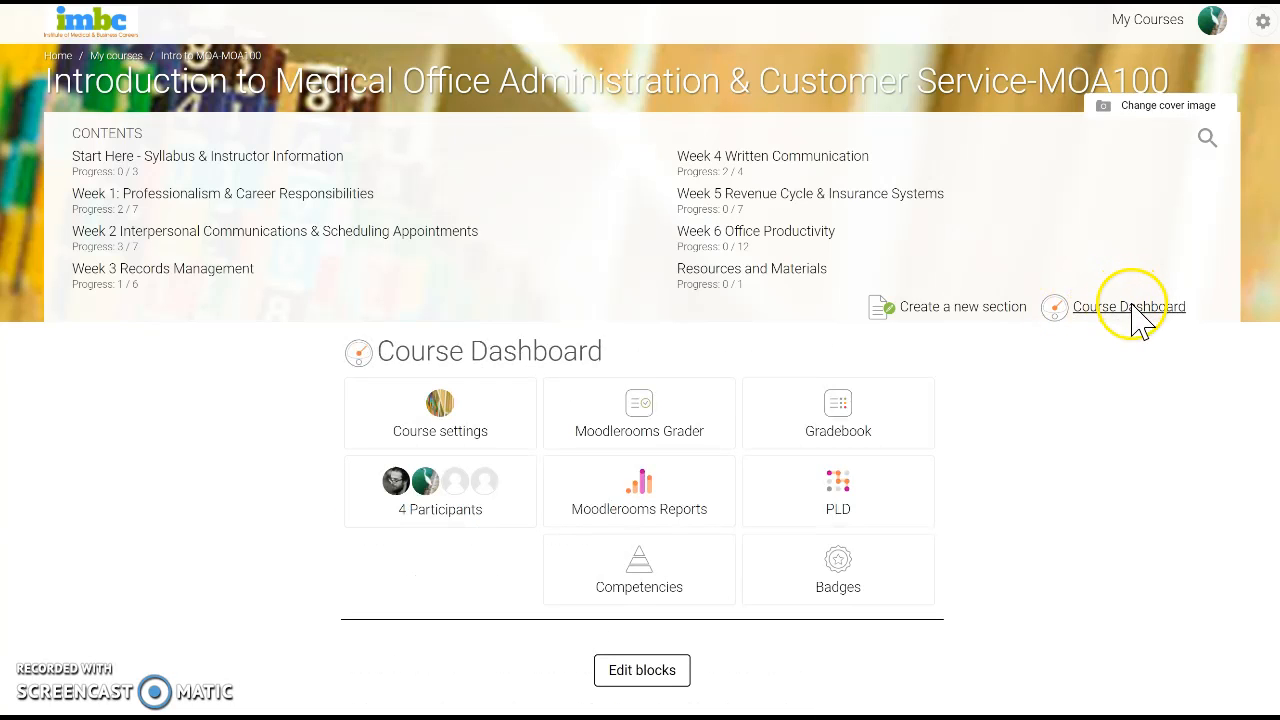
pyautogui.click(869, 450)
pyautogui.scroll(-2, 866, 452)
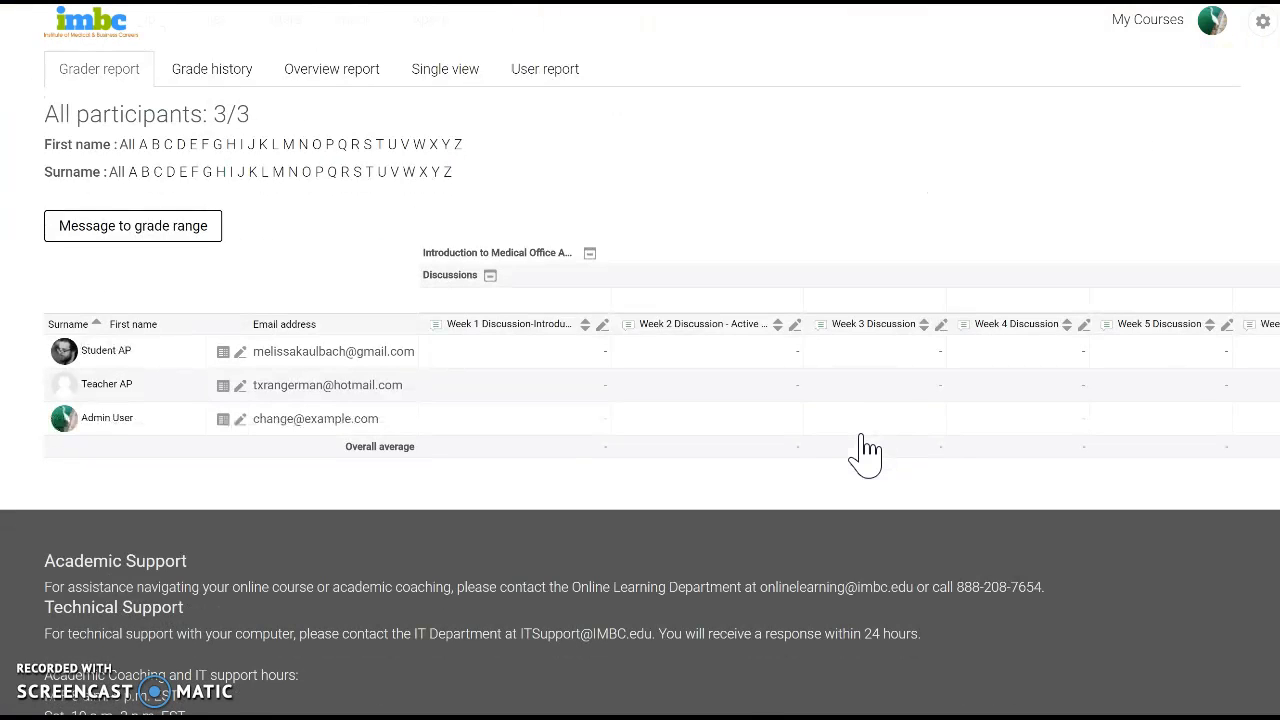
pyautogui.scroll(2, 810, 392)
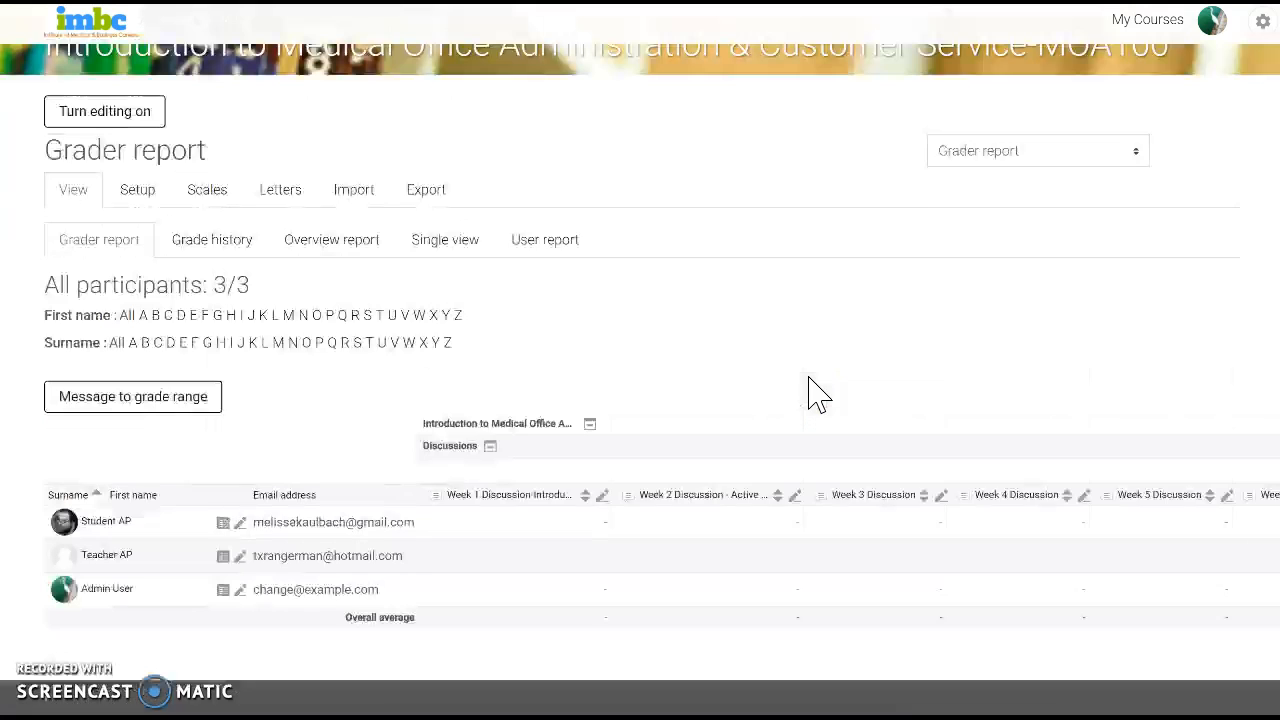
pyautogui.click(135, 227)
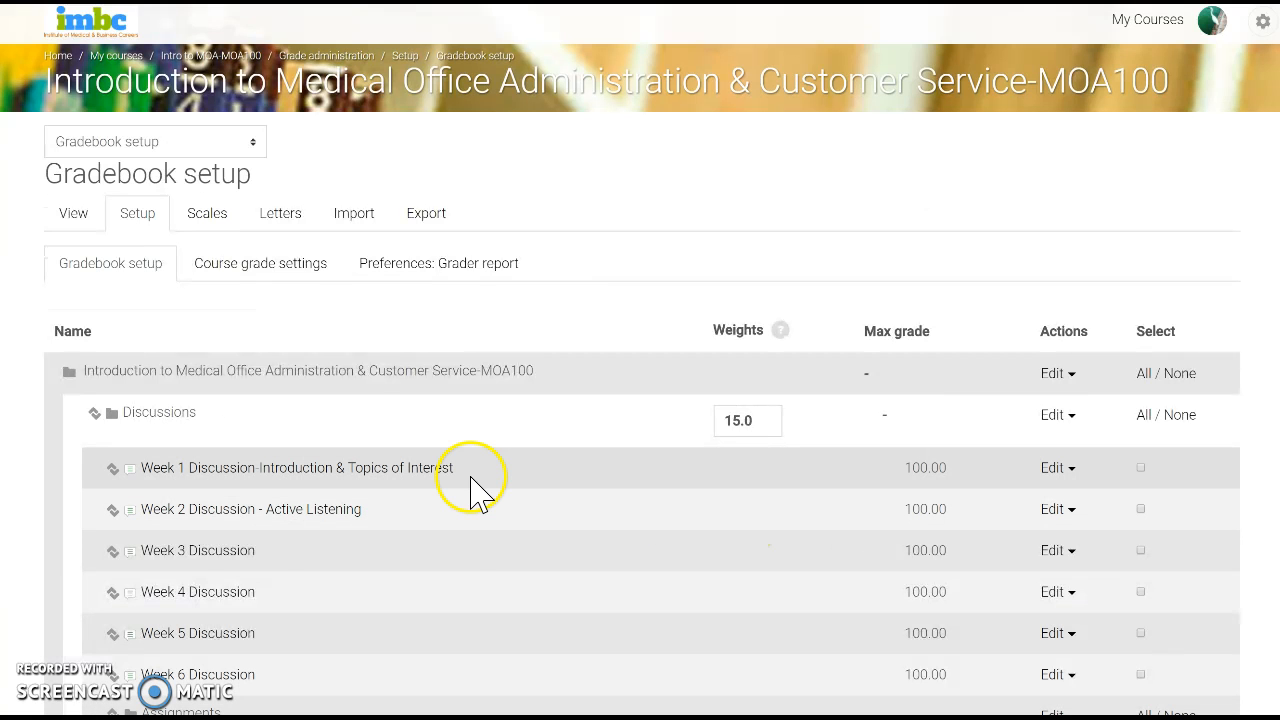
# - Examine the weights and items of the Discussions, Assignments and Assessments categories in the gradebook setup
pyautogui.click(743, 422)
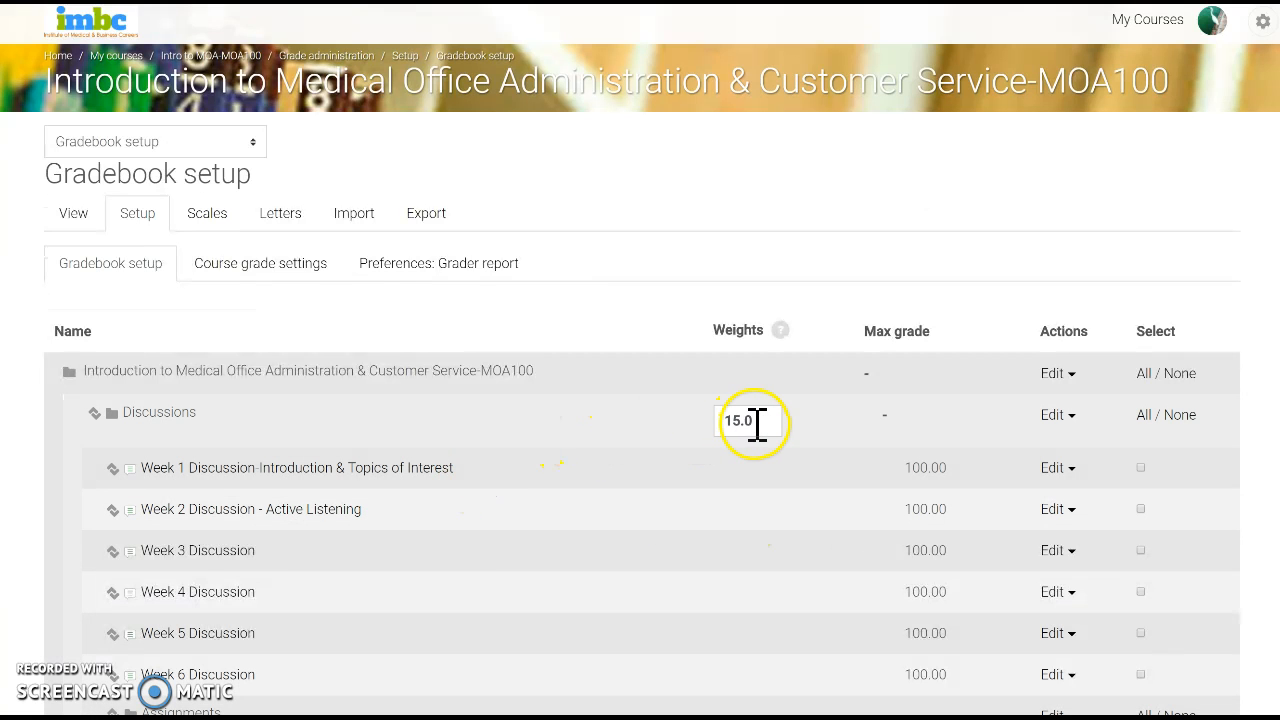
pyautogui.scroll(-2, 745, 520)
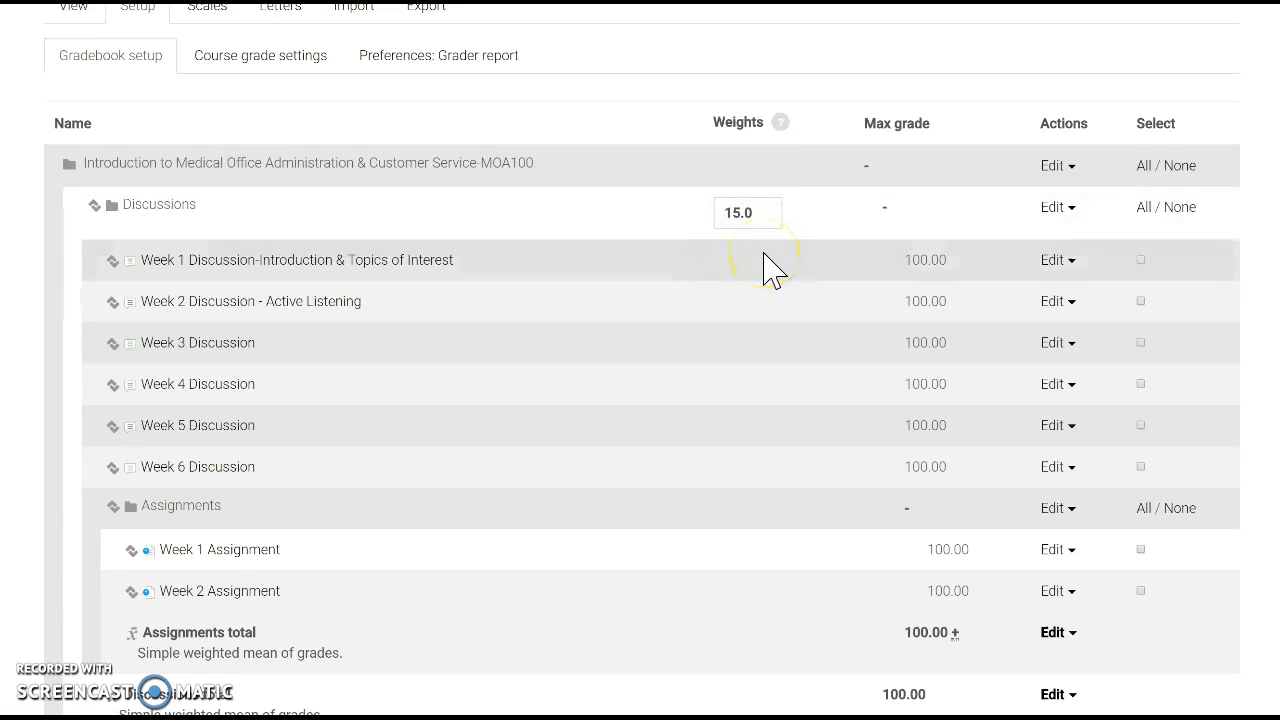
pyautogui.scroll(-3, 770, 268)
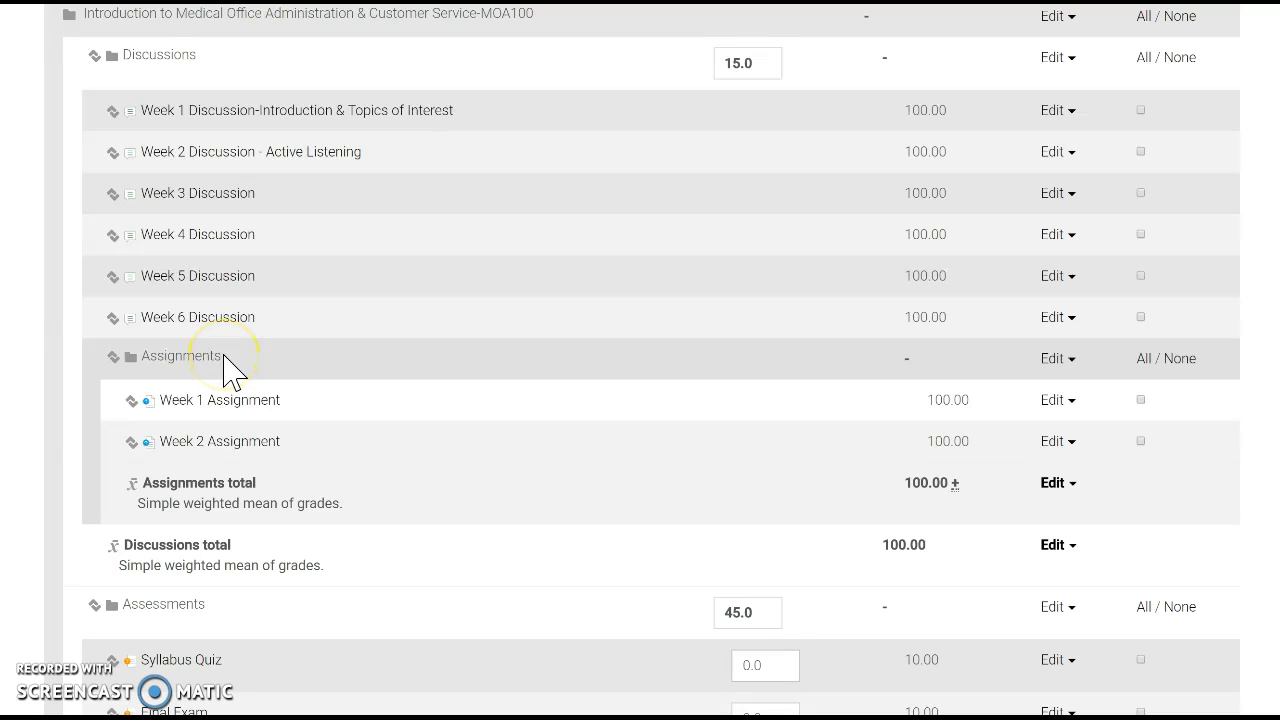
pyautogui.click(1057, 360)
pyautogui.scroll(-1, 860, 371)
pyautogui.scroll(-2, 850, 365)
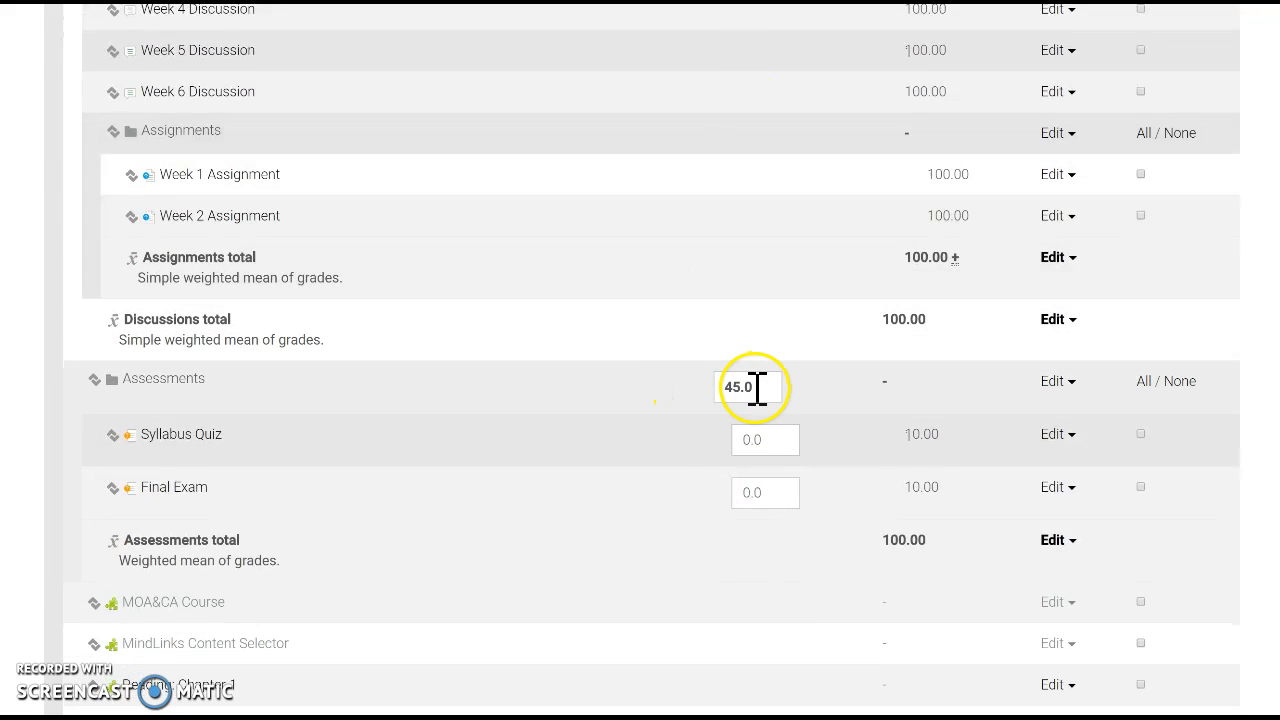
# - In the Assessments category, set the Syllabus Quiz weight to 10 and the Final Exam weight to 45, then save the changes
pyautogui.scroll(-1, 657, 466)
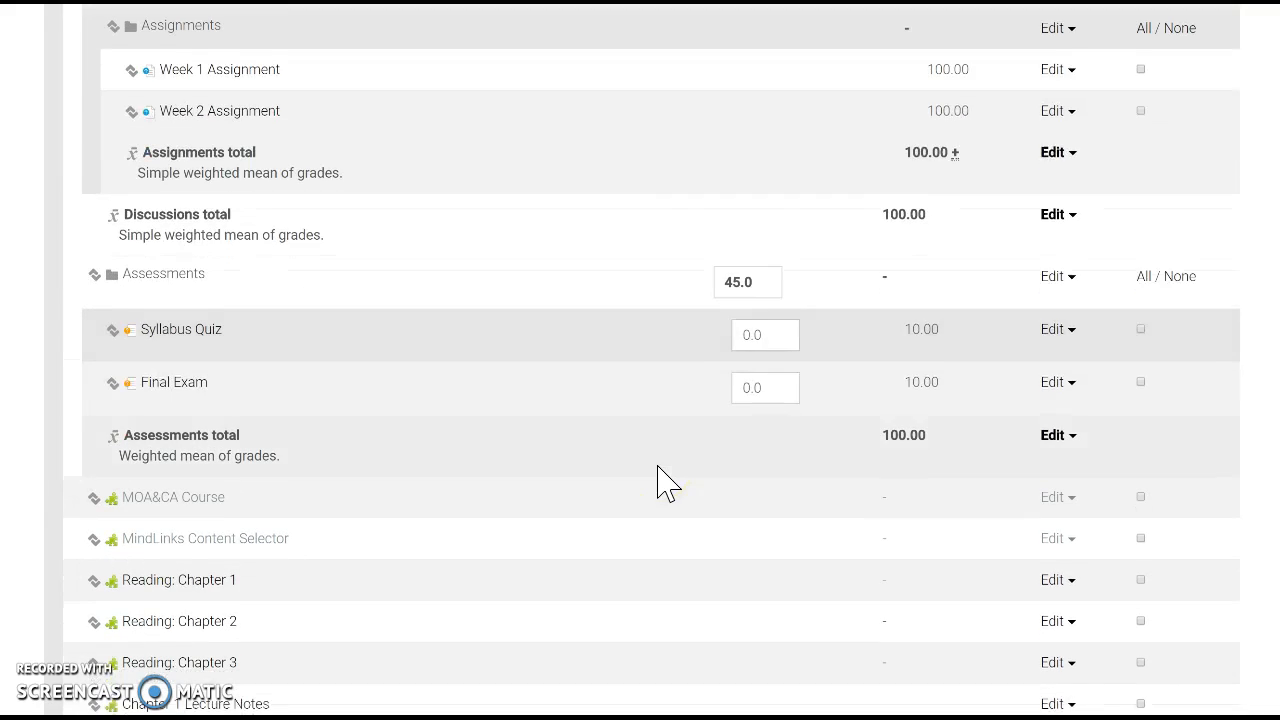
pyautogui.moveTo(773, 333); pyautogui.dragTo(712, 350)
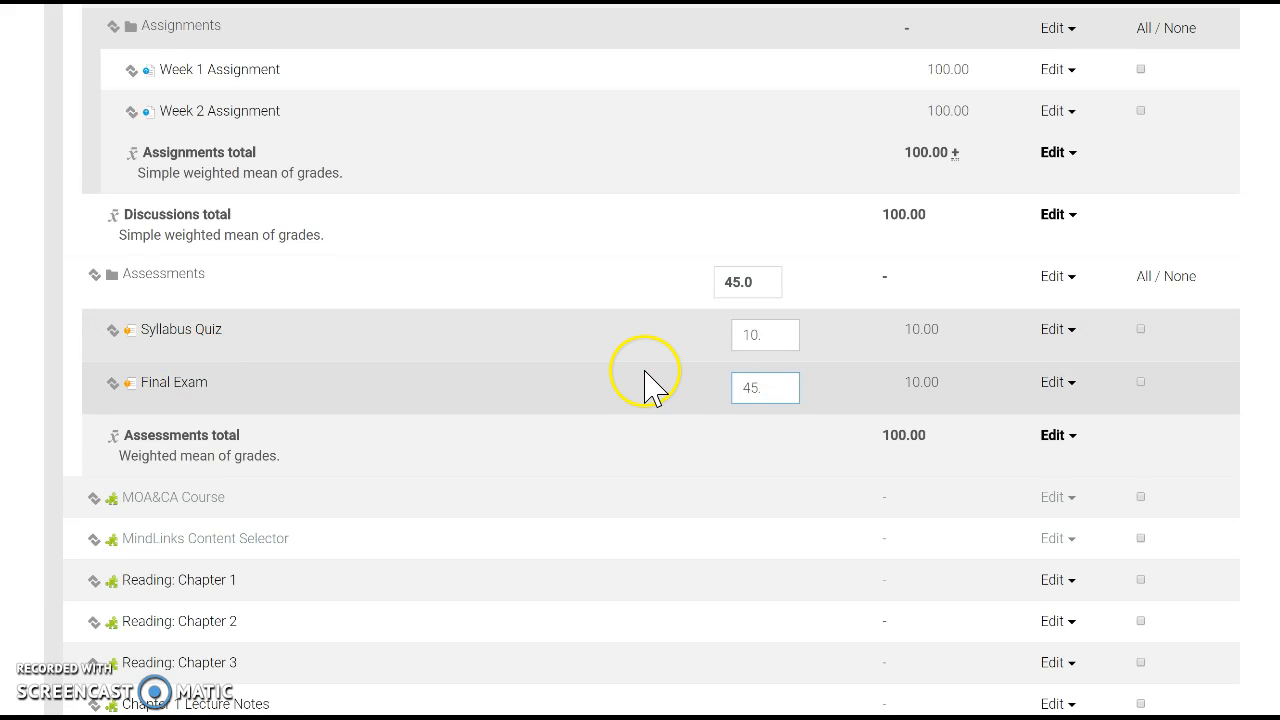
pyautogui.scroll(-2, 801, 447)
pyautogui.scroll(-20, 808, 462)
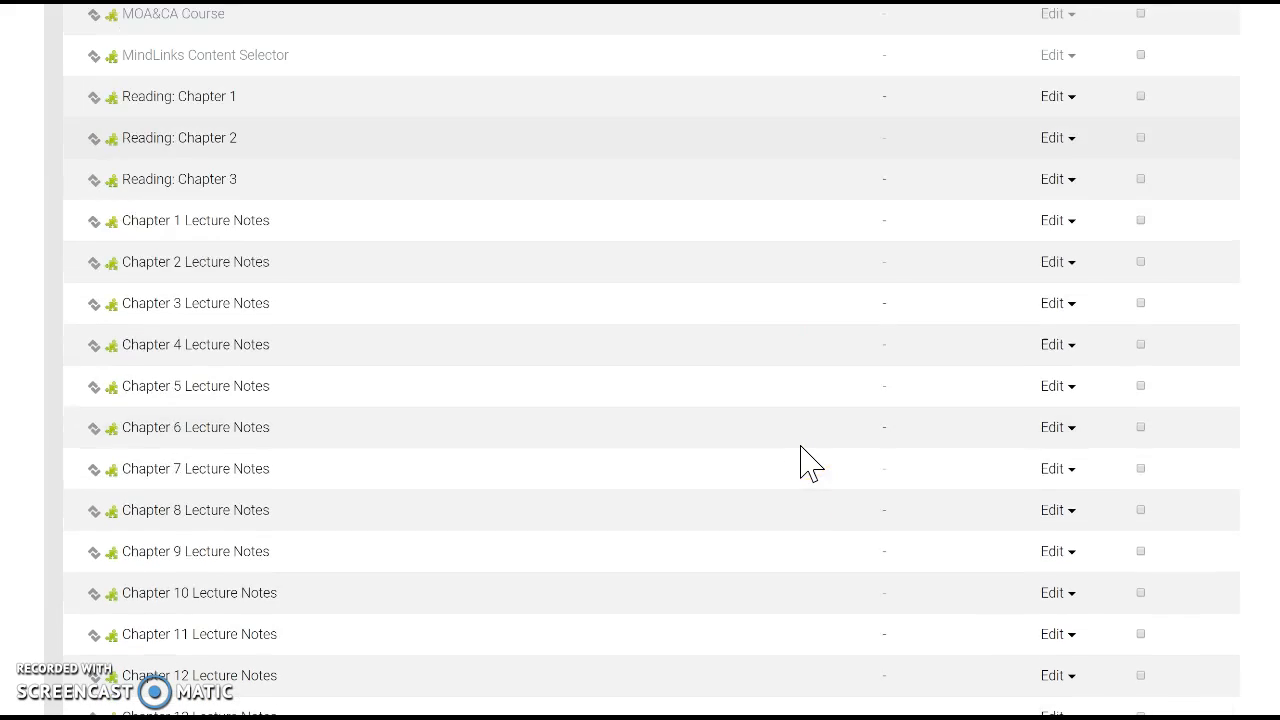
pyautogui.scroll(-5, 808, 462)
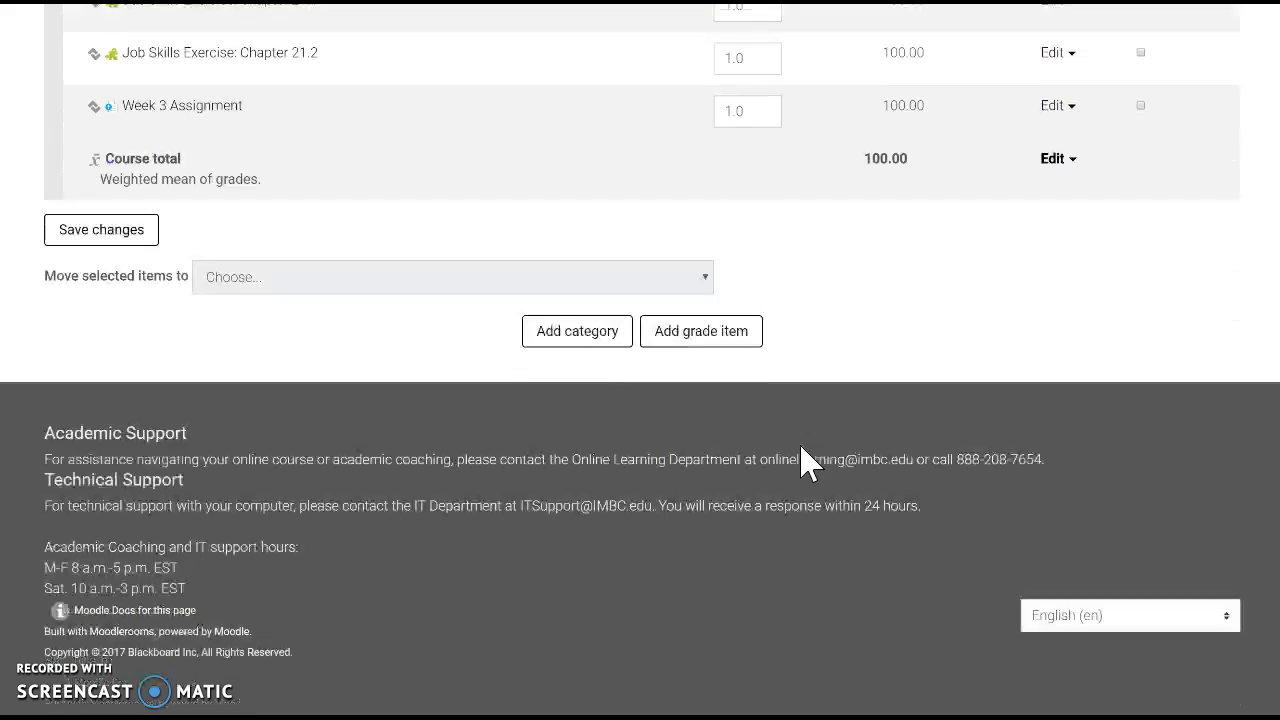
pyautogui.click(112, 230)
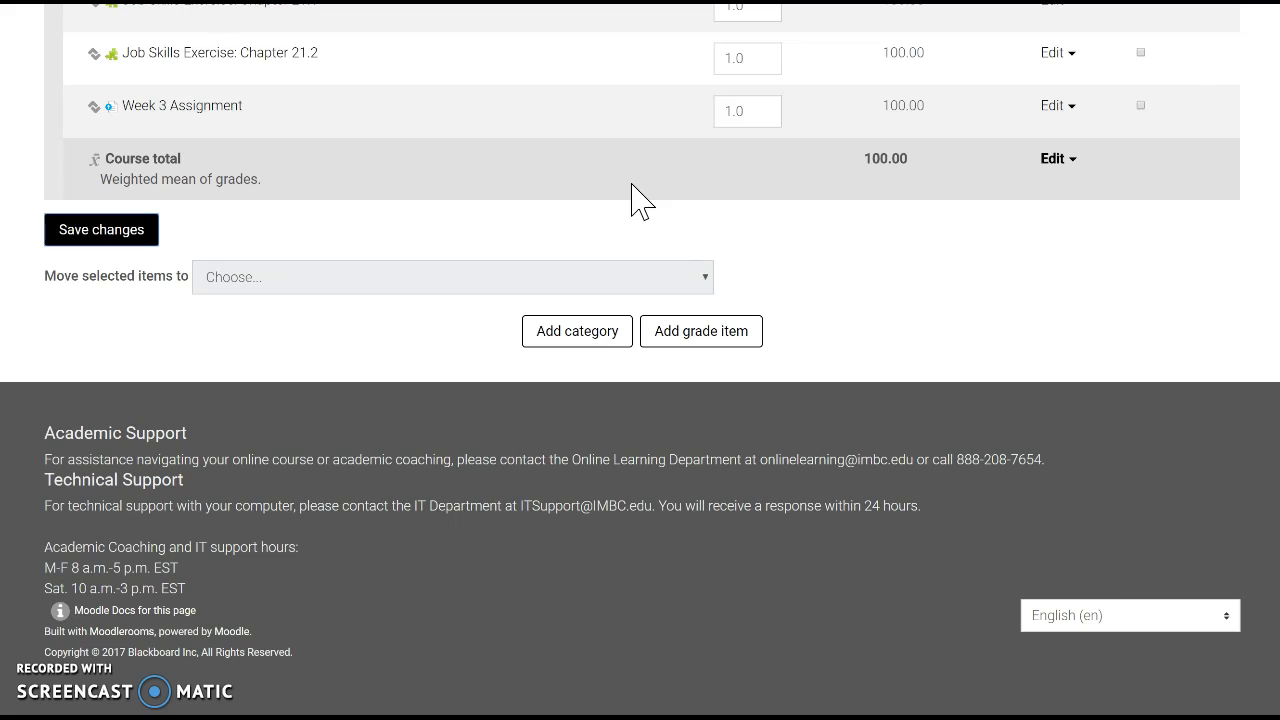
# - Set the aggregation of the Assignments category to Mean of grades and save the category
pyautogui.scroll(-3, 714, 468)
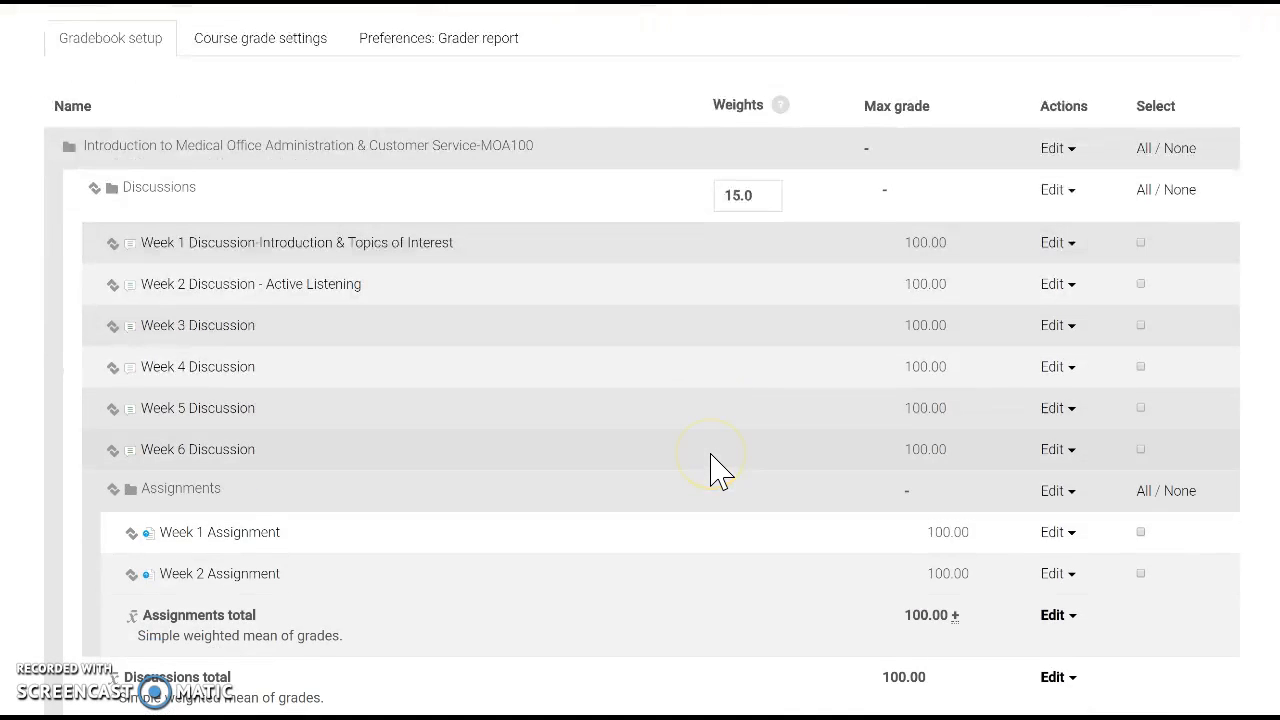
pyautogui.scroll(-2, 714, 468)
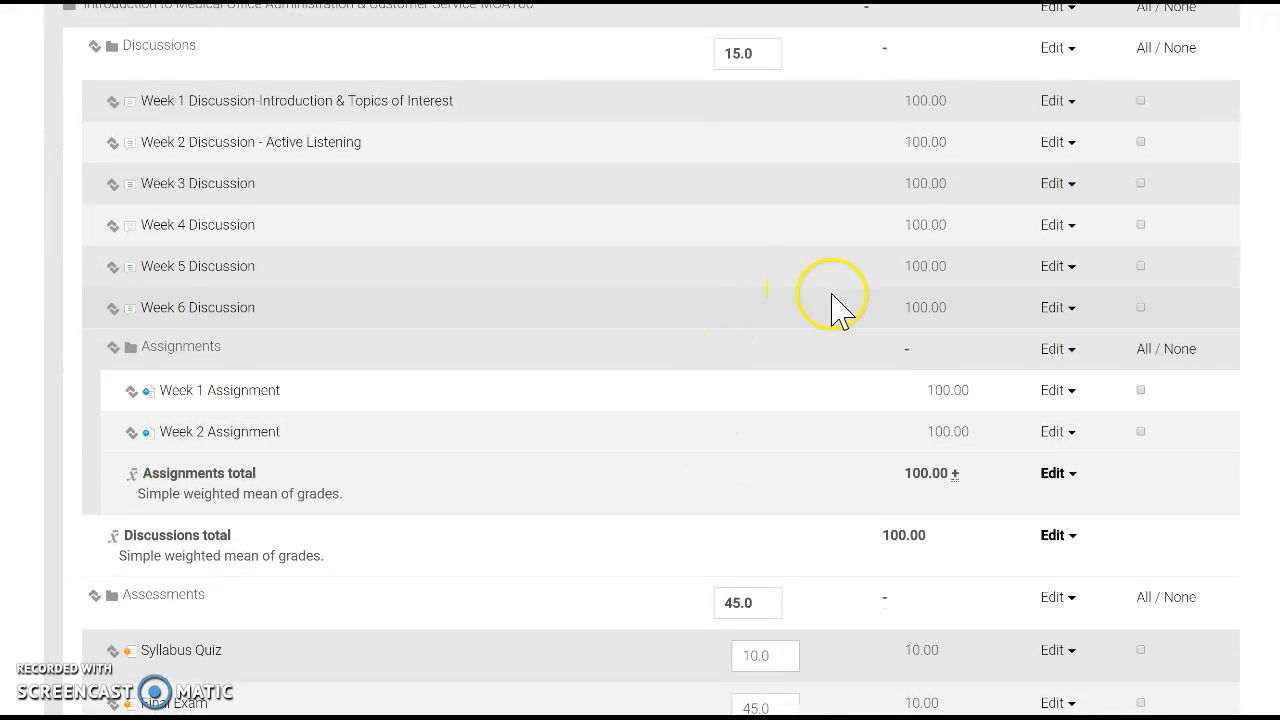
pyautogui.click(1060, 349)
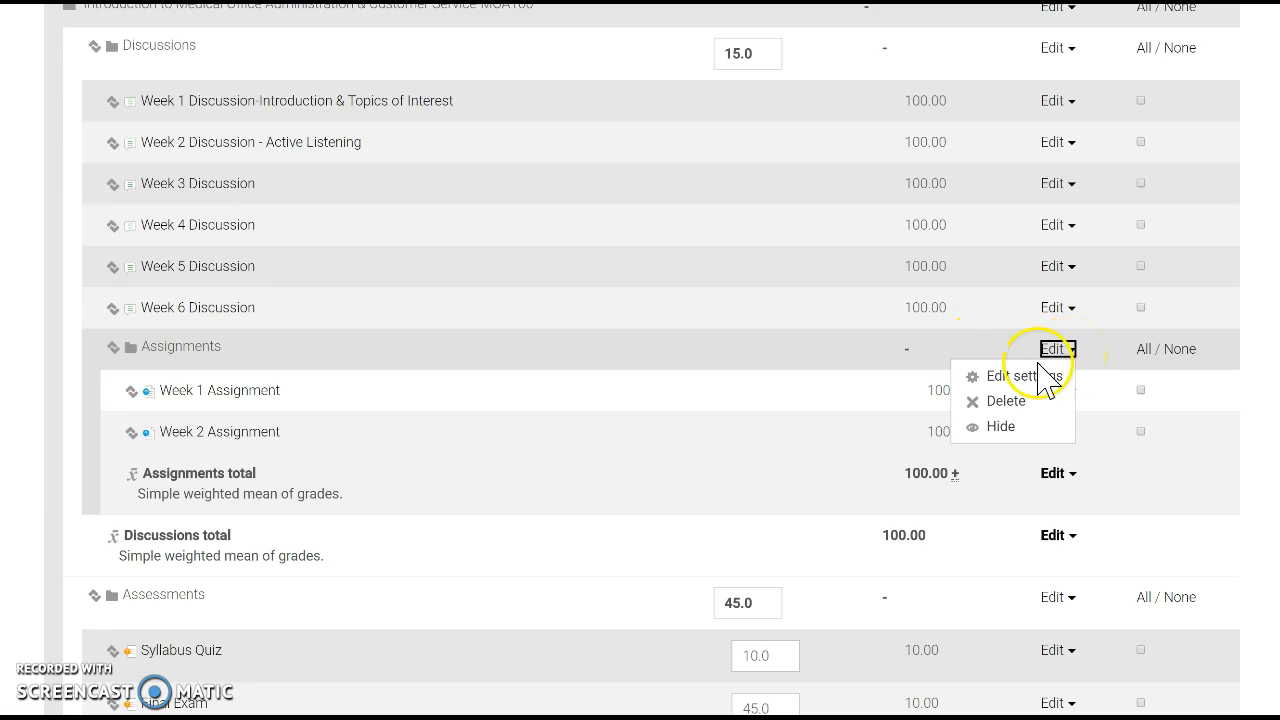
pyautogui.click(1040, 377)
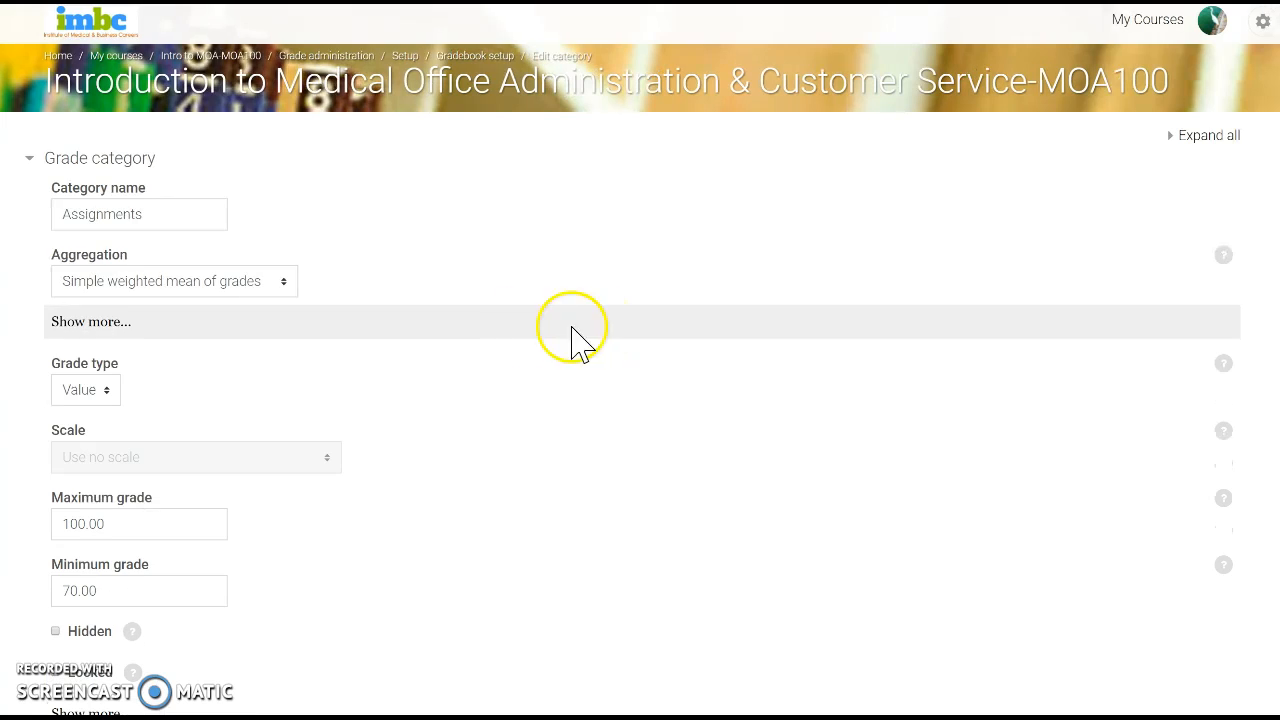
pyautogui.click(294, 290)
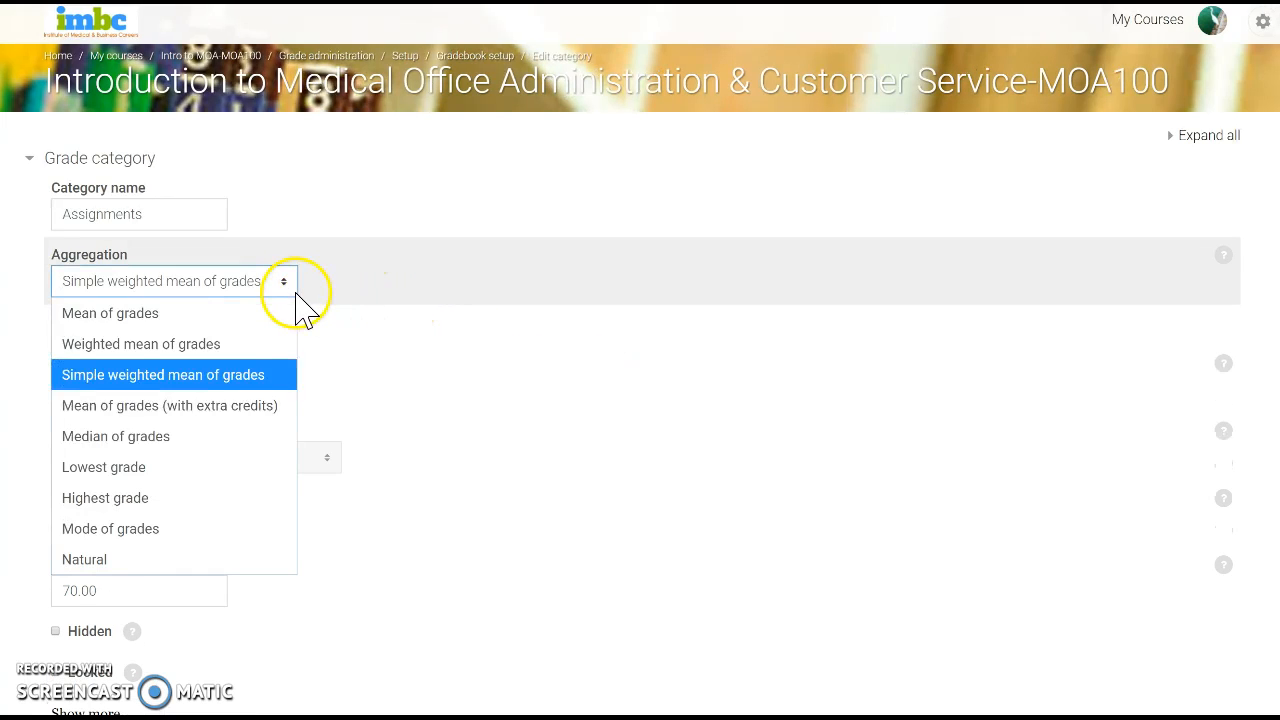
pyautogui.click(200, 313)
pyautogui.scroll(-2, 409, 531)
pyautogui.click(118, 617)
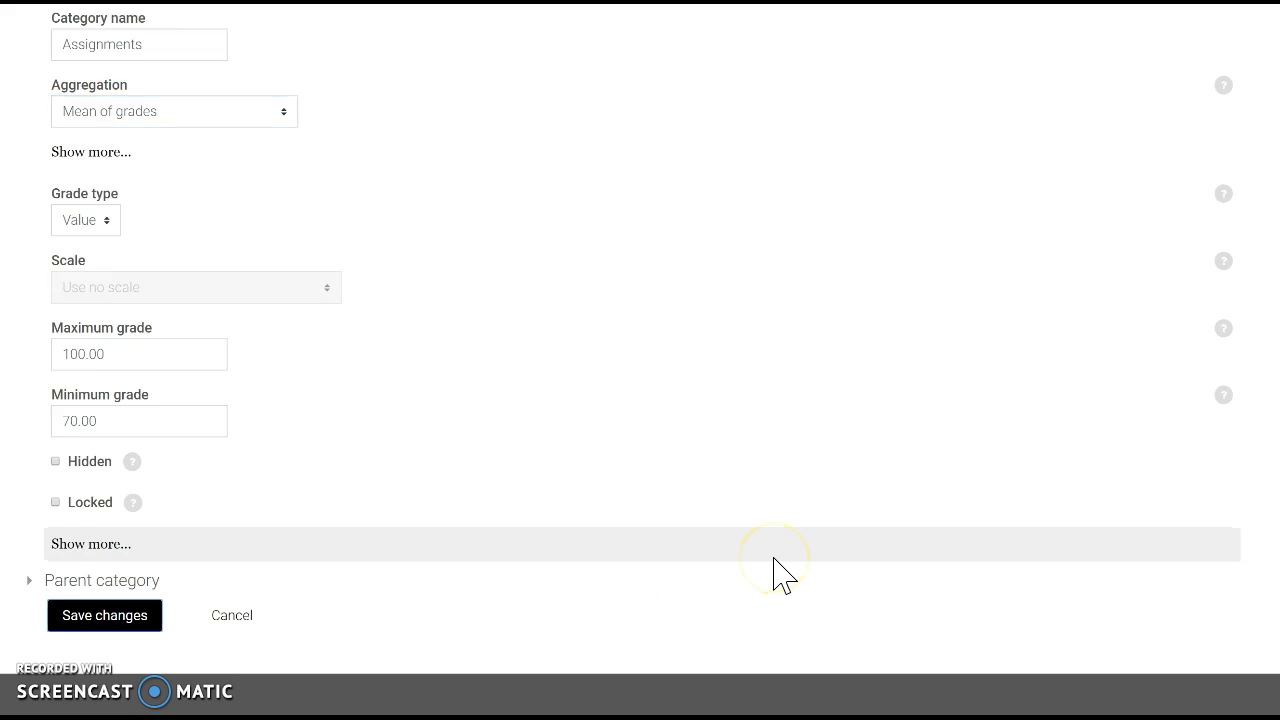
# - Set the aggregation of the Assignments category to Simple weighted mean of grades and save the category
pyautogui.scroll(-3, 785, 575)
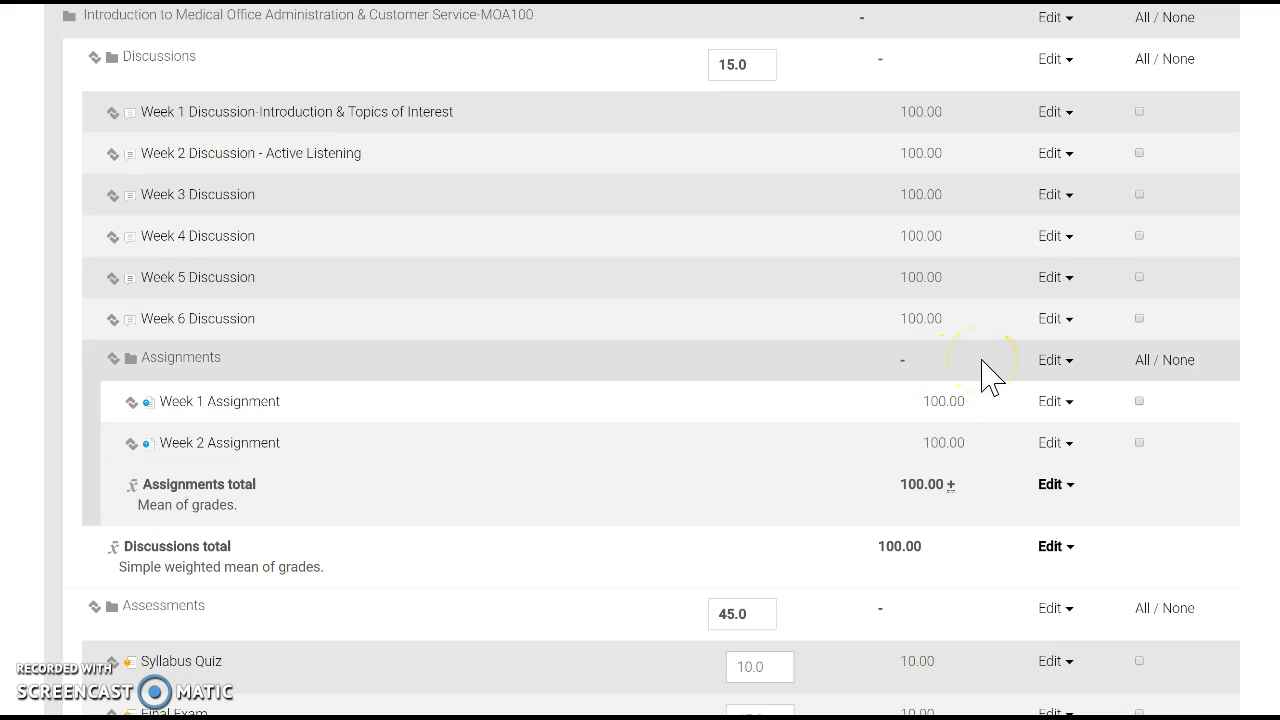
pyautogui.scroll(1, 985, 375)
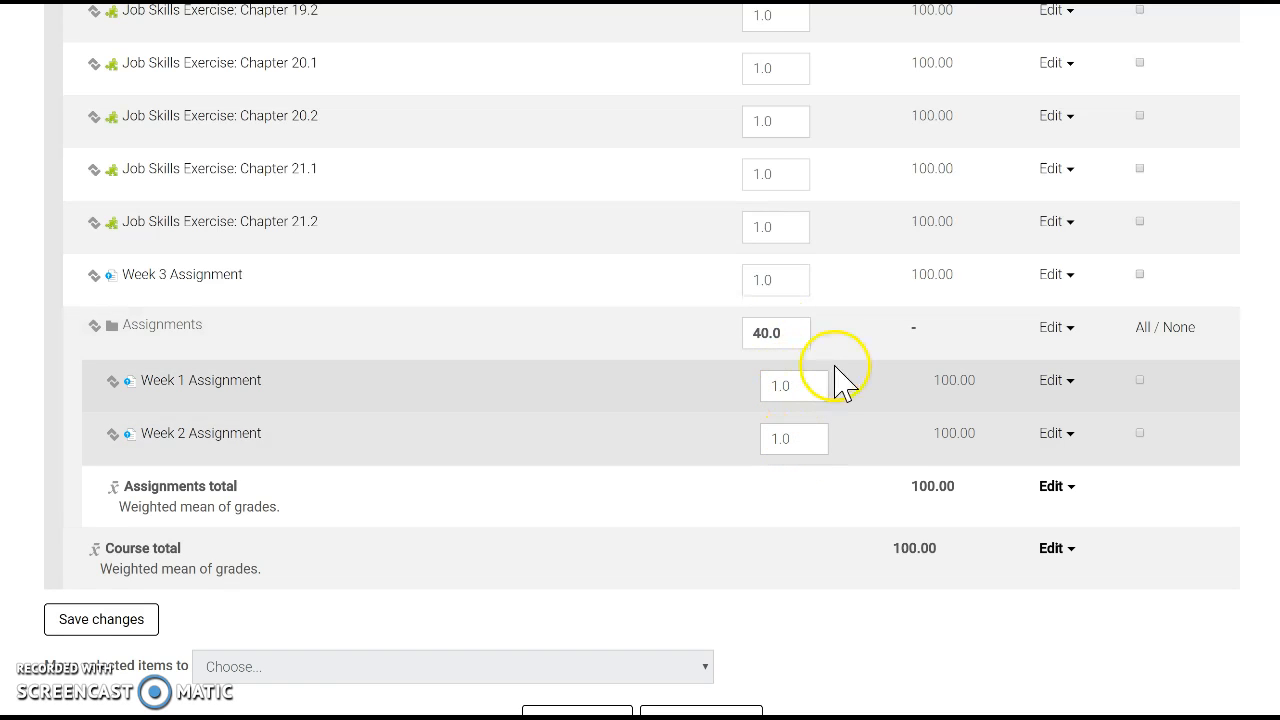
pyautogui.click(1072, 330)
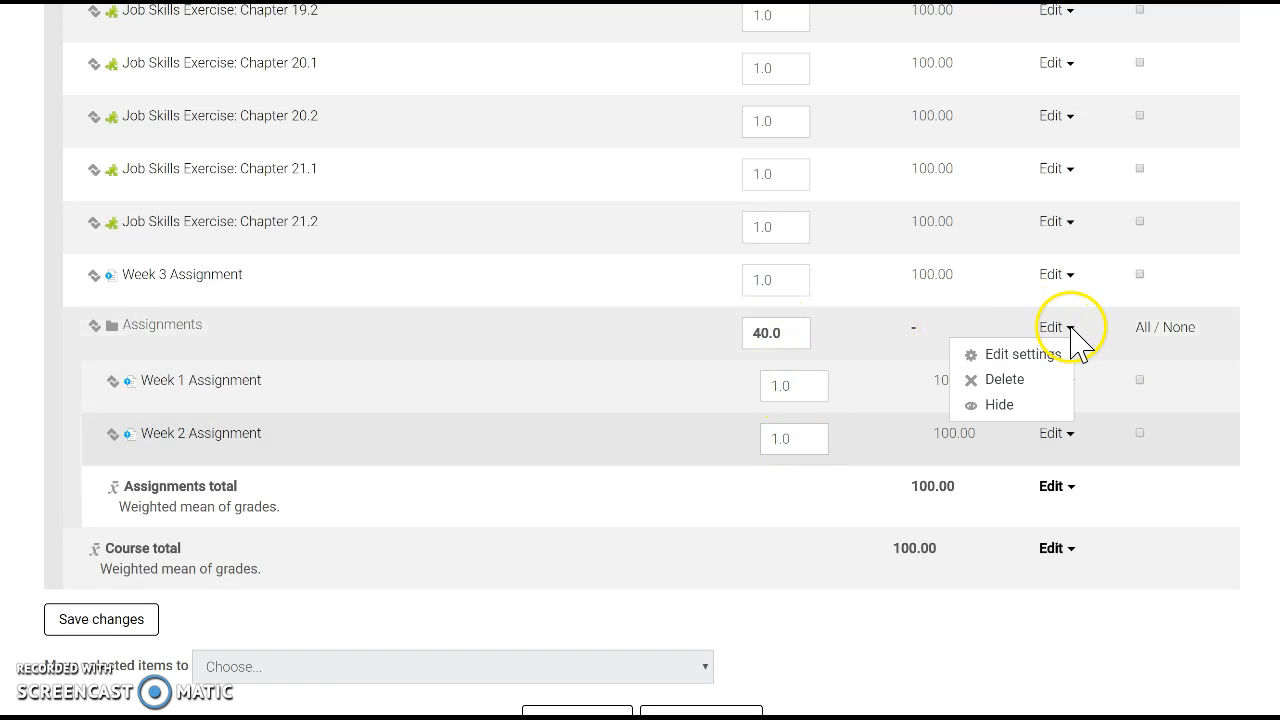
pyautogui.click(1046, 358)
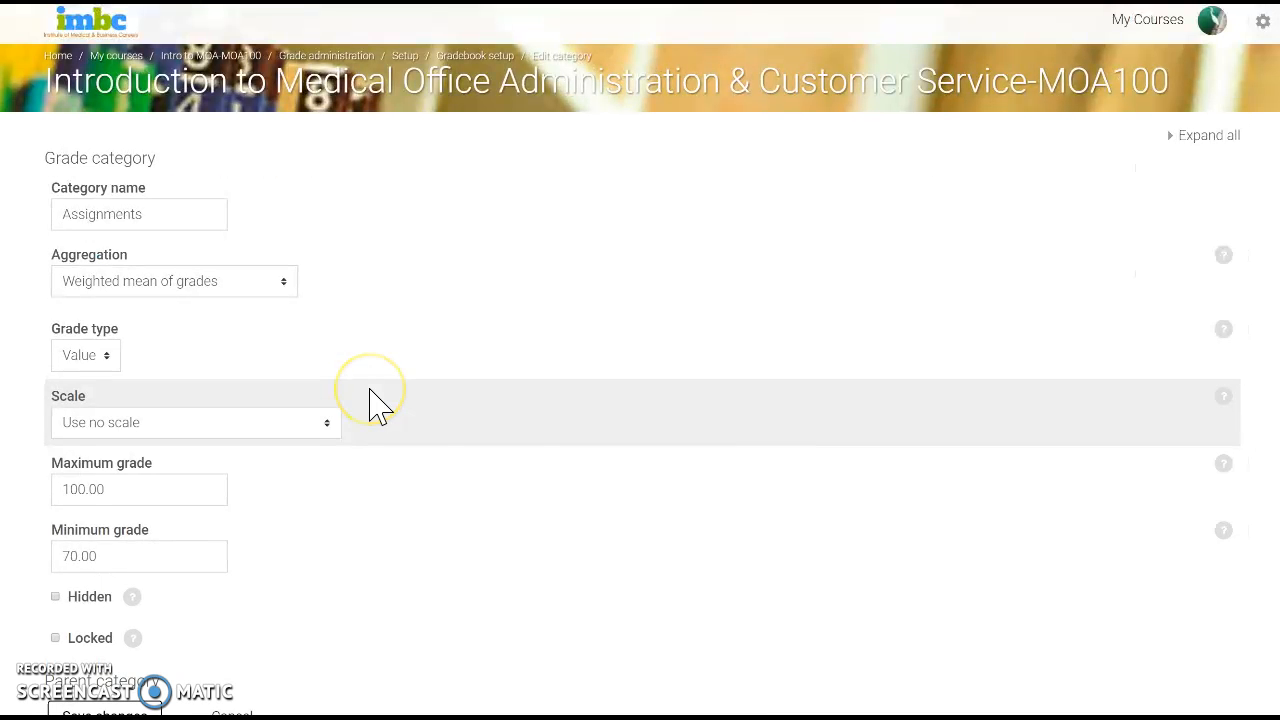
pyautogui.click(279, 281)
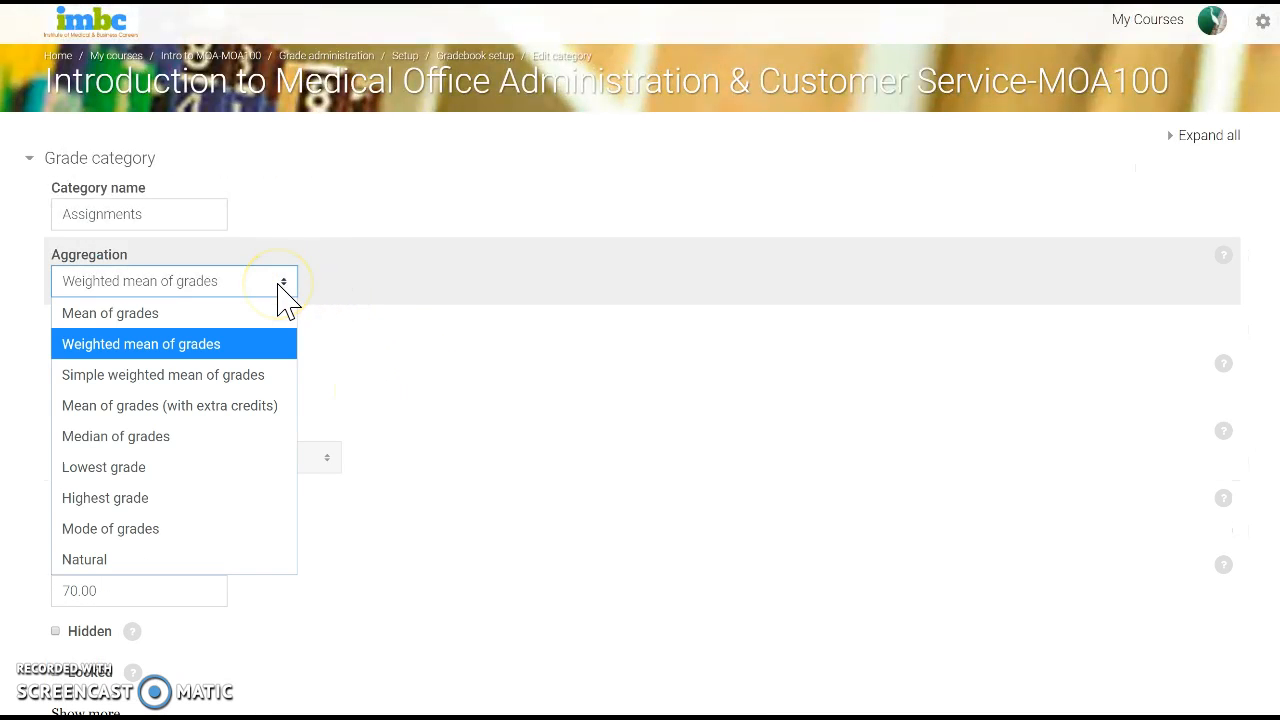
pyautogui.click(240, 374)
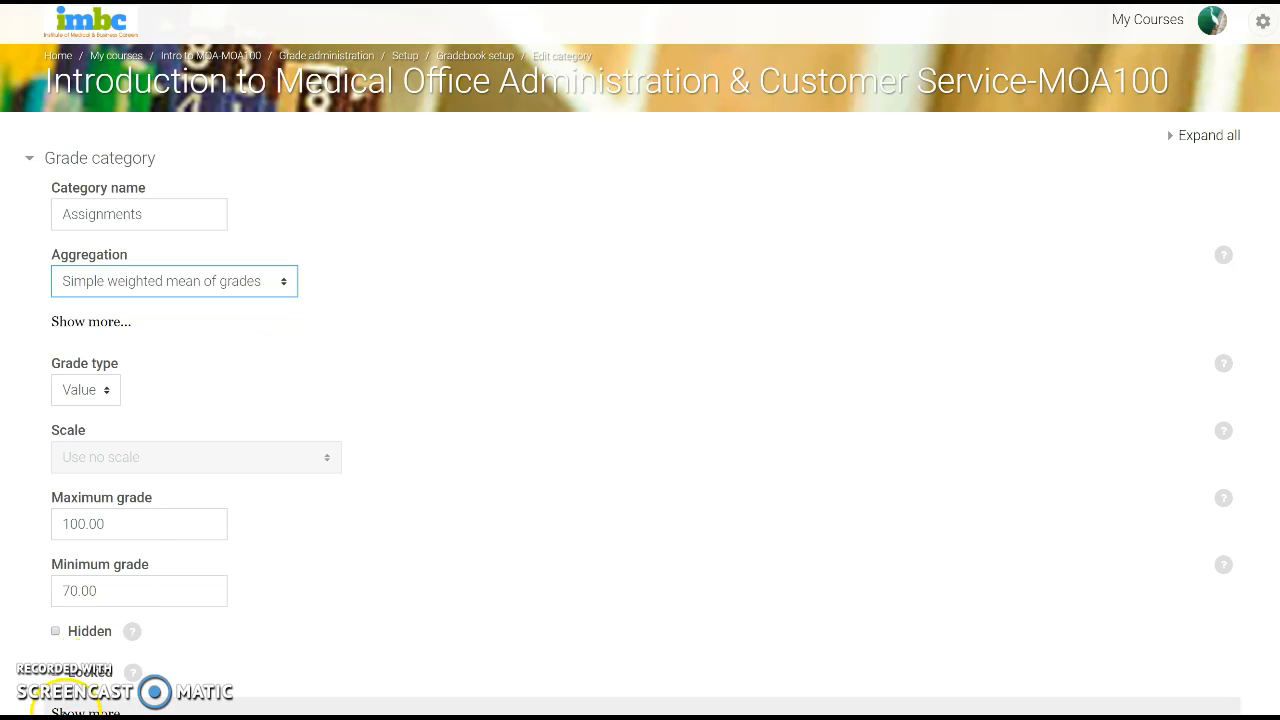
pyautogui.scroll(-3, 323, 622)
pyautogui.click(90, 577)
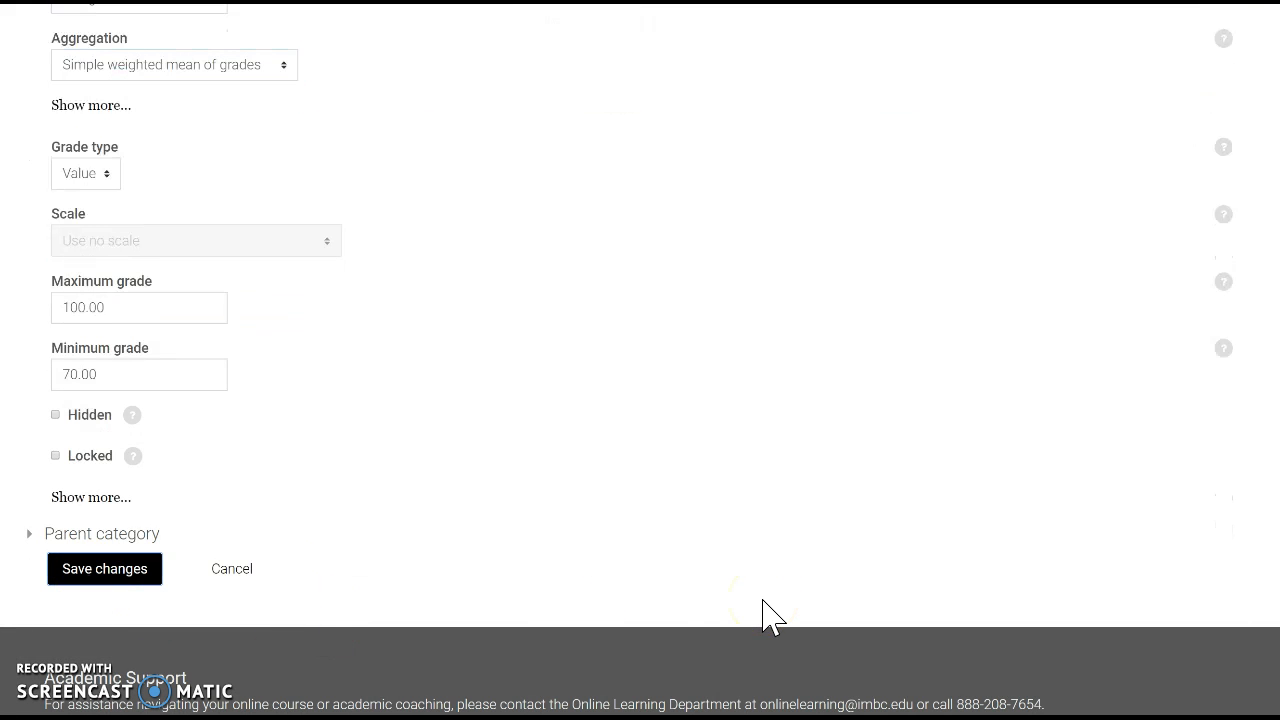
# - Select the Week 3 Assignment grade item and move it into the Assignments category
pyautogui.scroll(-10, 770, 615)
pyautogui.scroll(2, 770, 615)
pyautogui.scroll(-6, 770, 615)
pyautogui.scroll(-15, 770, 615)
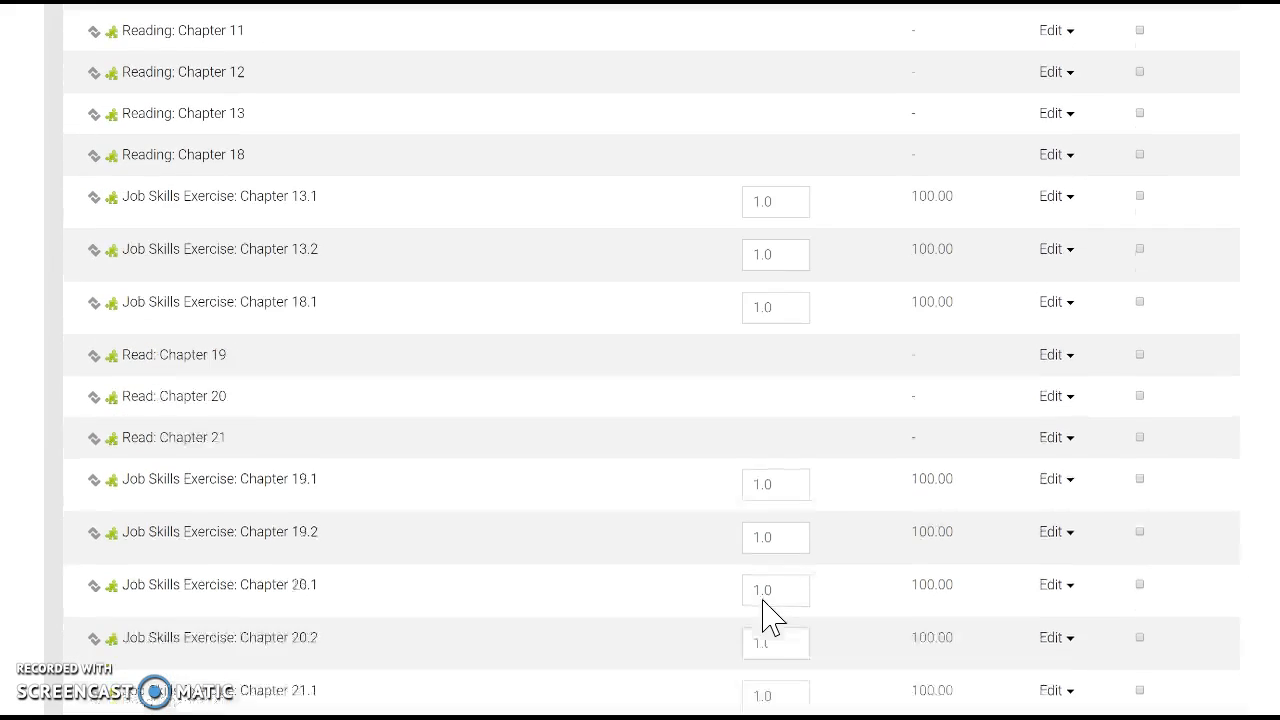
pyautogui.scroll(-7, 770, 615)
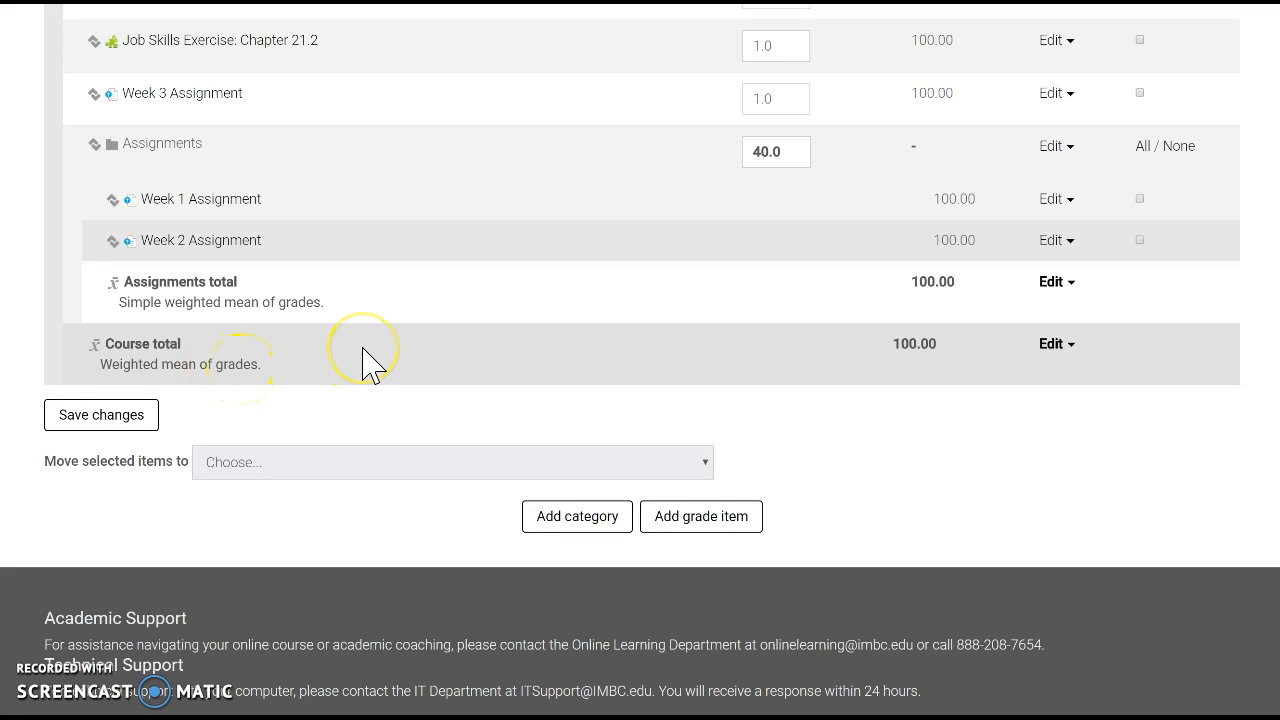
pyautogui.scroll(1, 505, 340)
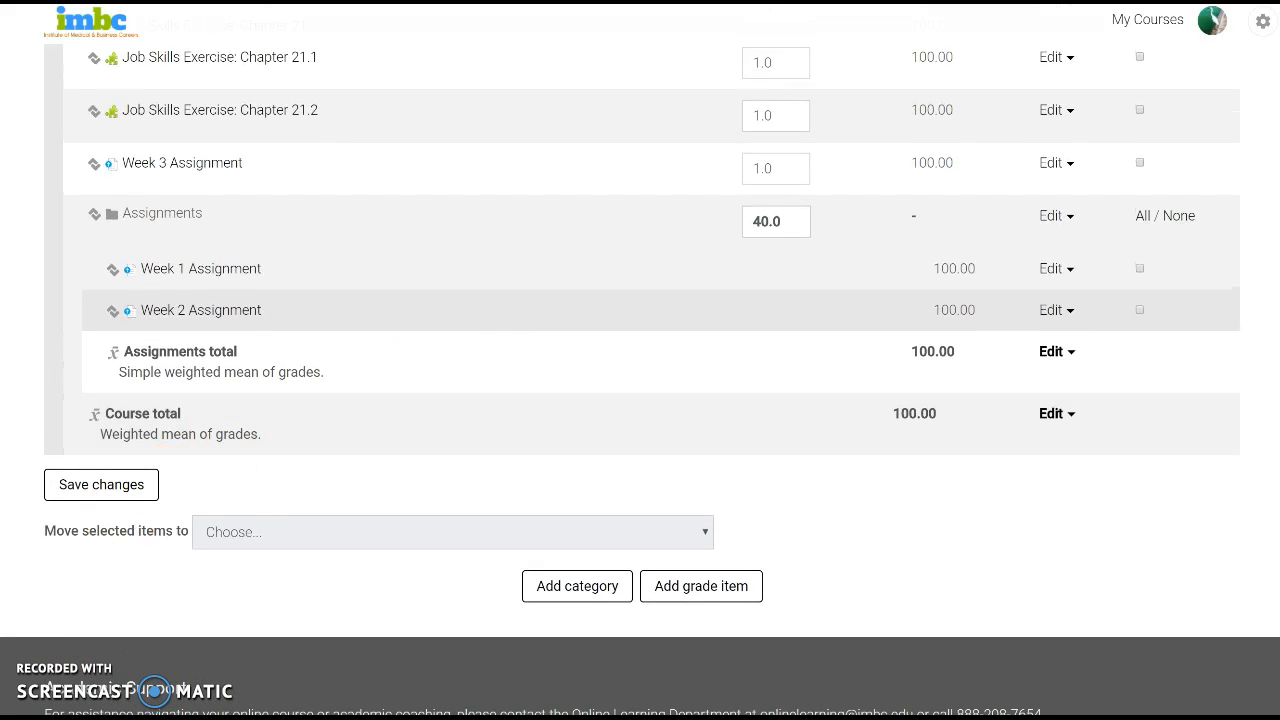
pyautogui.scroll(3, 571, 457)
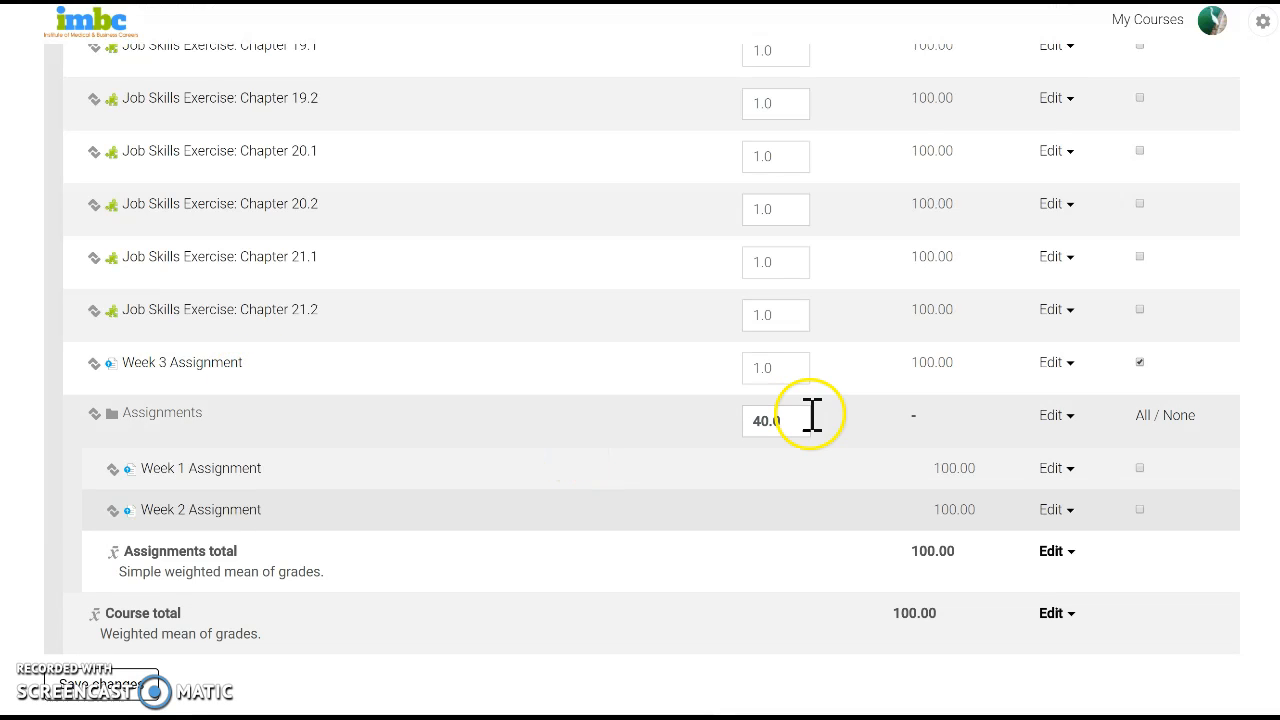
pyautogui.scroll(-6, 737, 650)
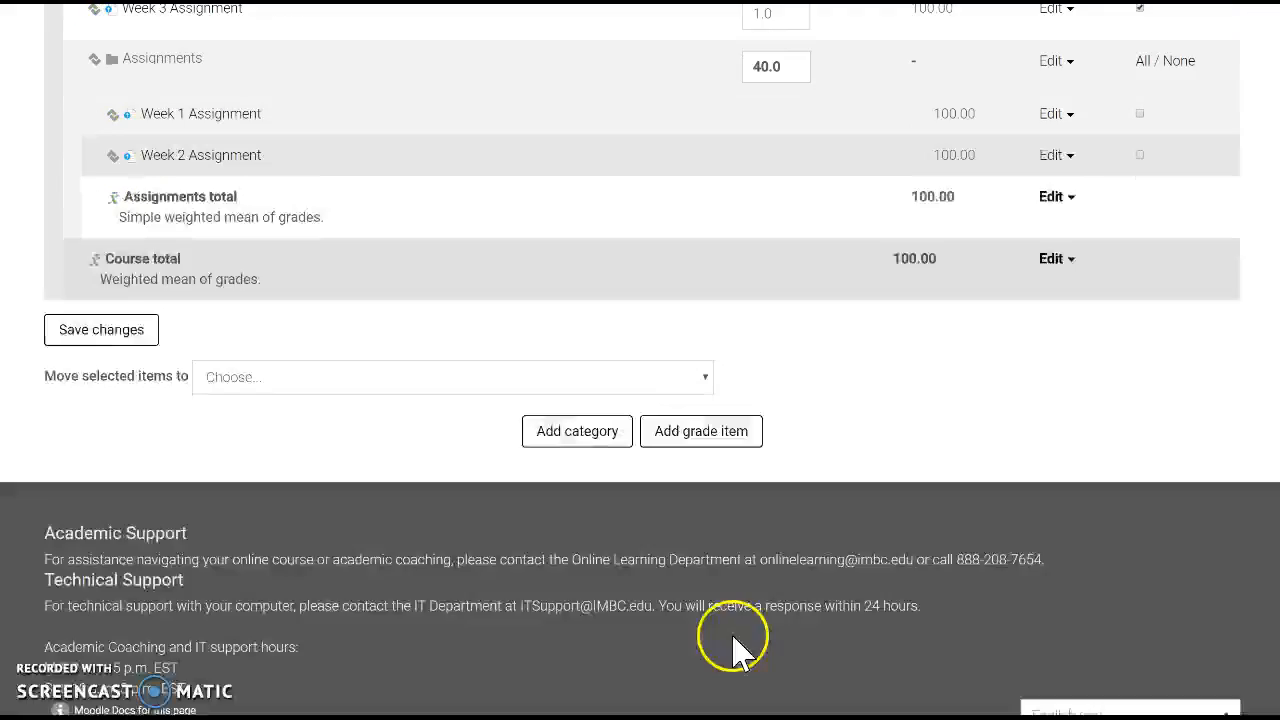
pyautogui.click(703, 278)
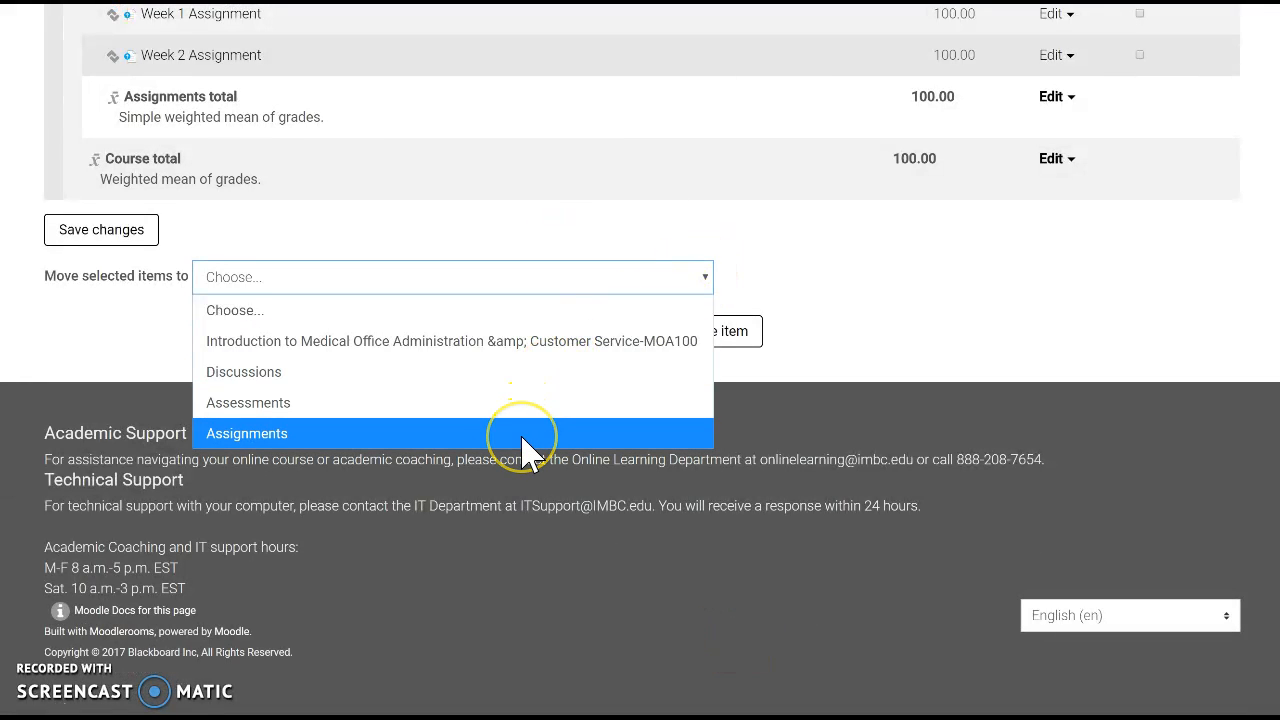
pyautogui.click(521, 437)
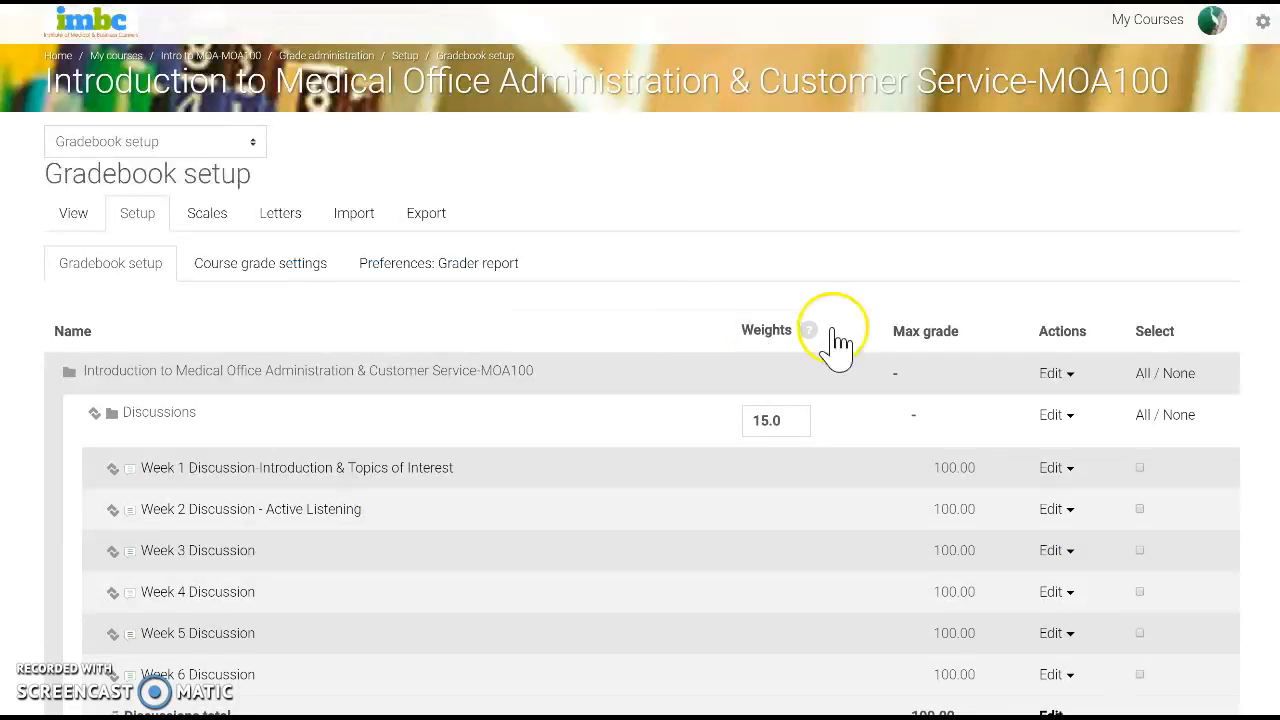
# - Reorder the Assignments category by moving Week 3 Assignment directly after Week 2 Assignment
pyautogui.scroll(-15, 838, 345)
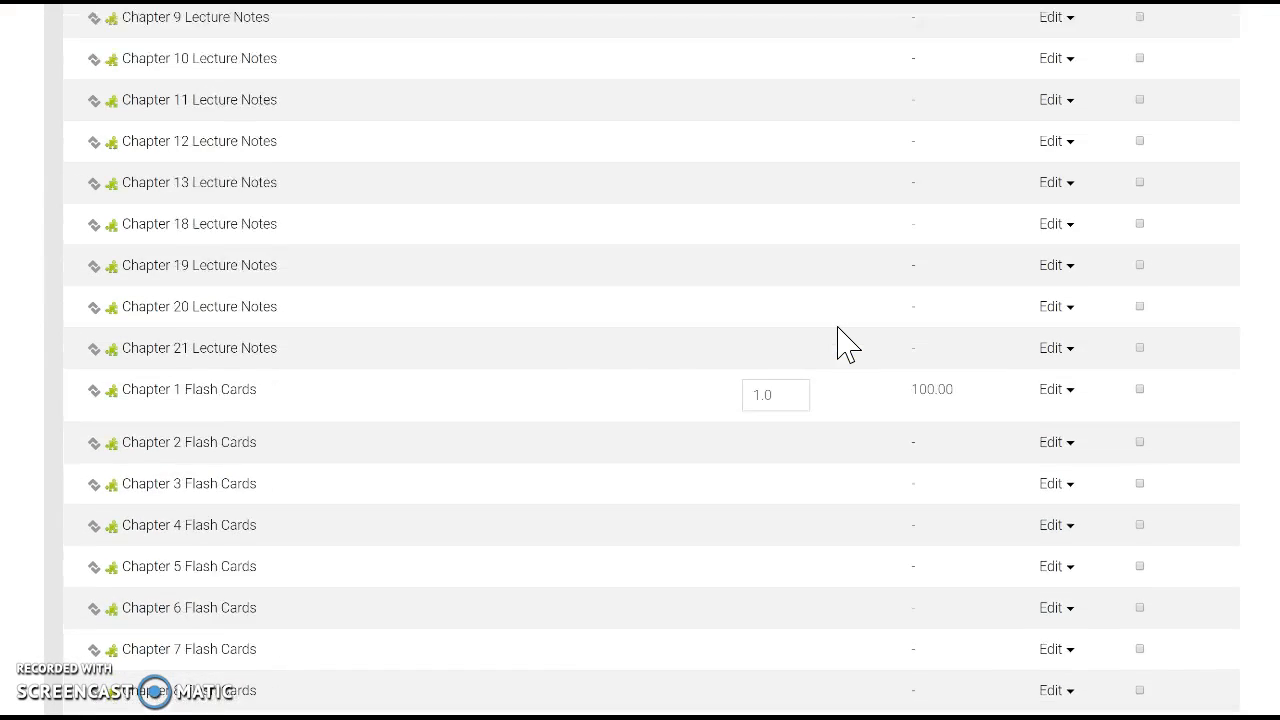
pyautogui.scroll(-20, 838, 345)
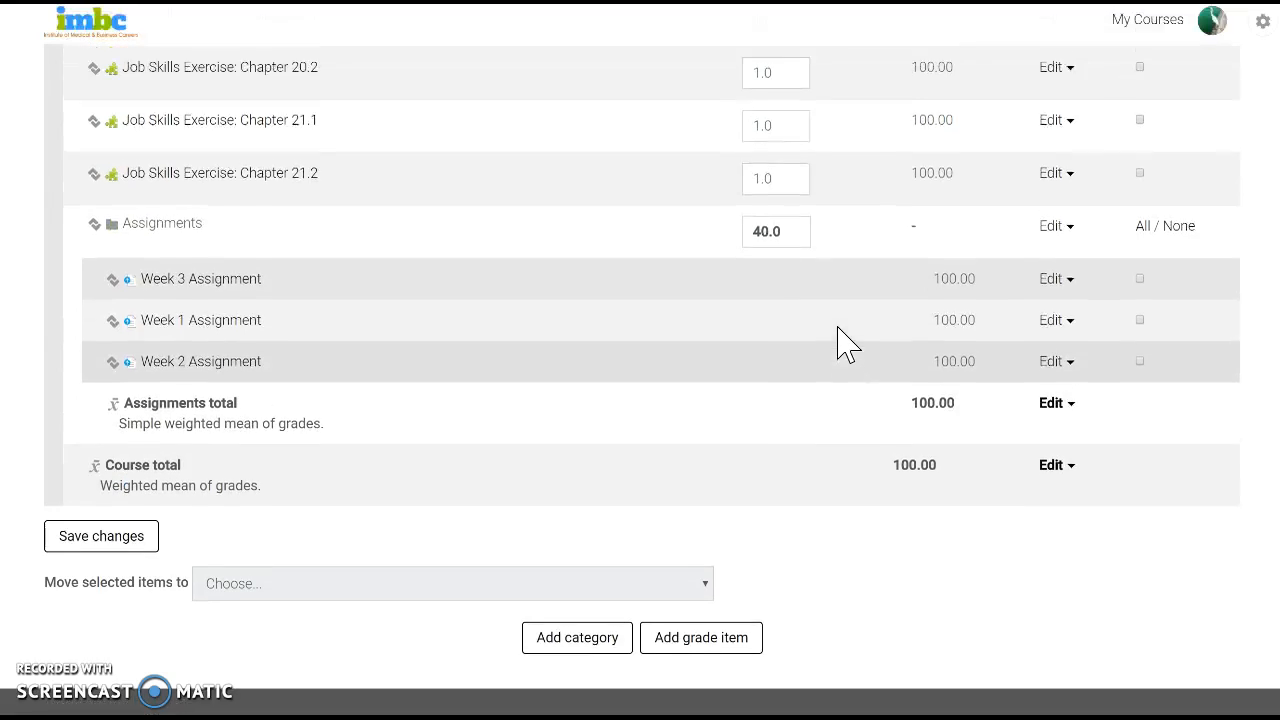
pyautogui.scroll(1, 838, 345)
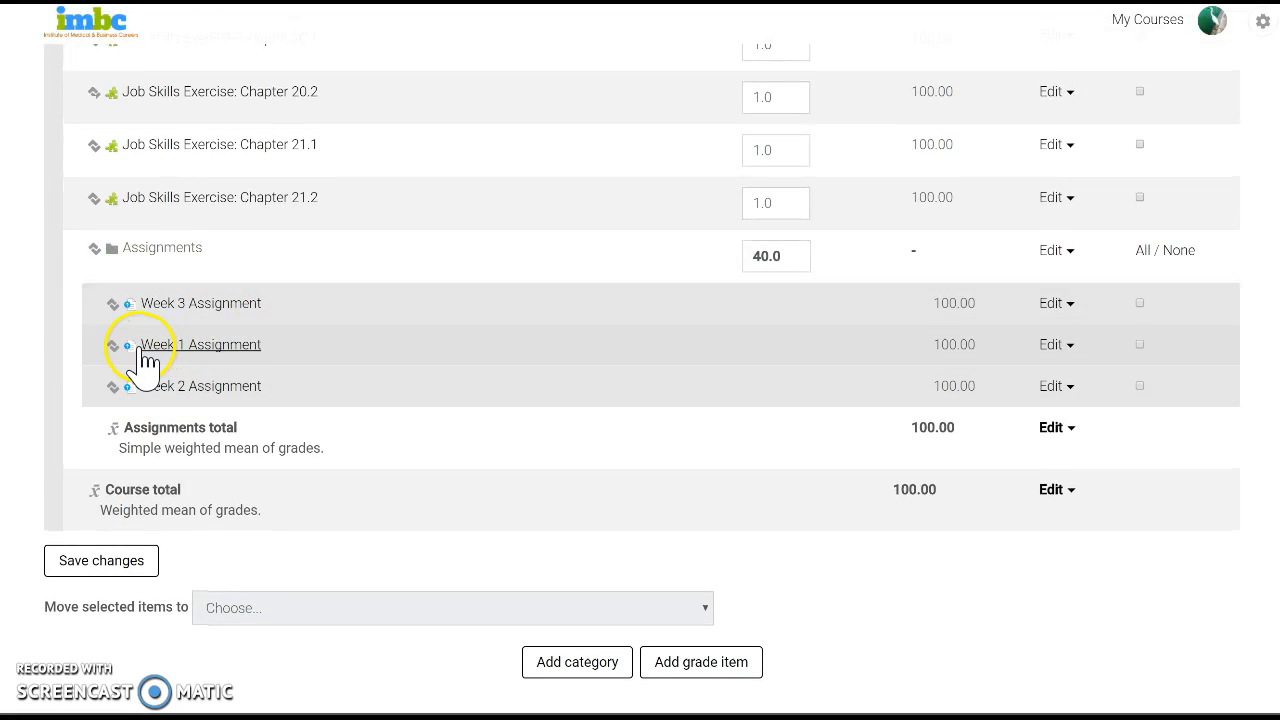
pyautogui.click(113, 304)
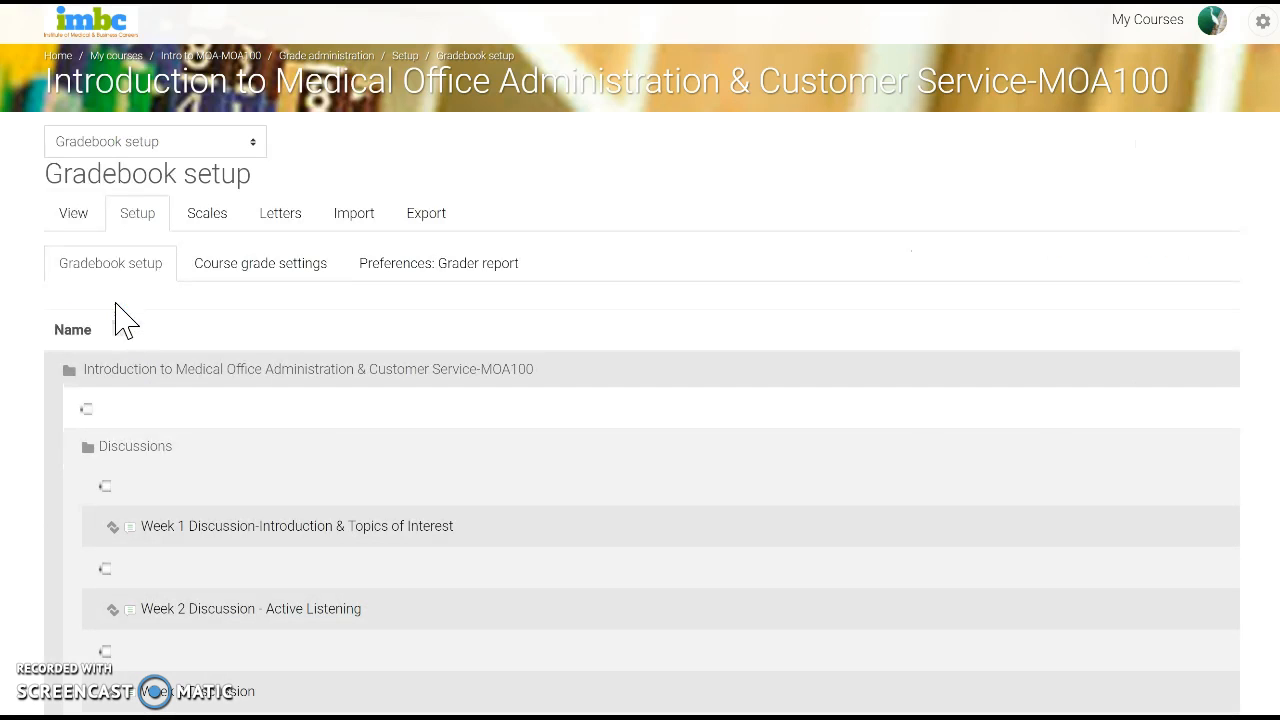
pyautogui.scroll(-15, 366, 495)
pyautogui.scroll(-10, 366, 505)
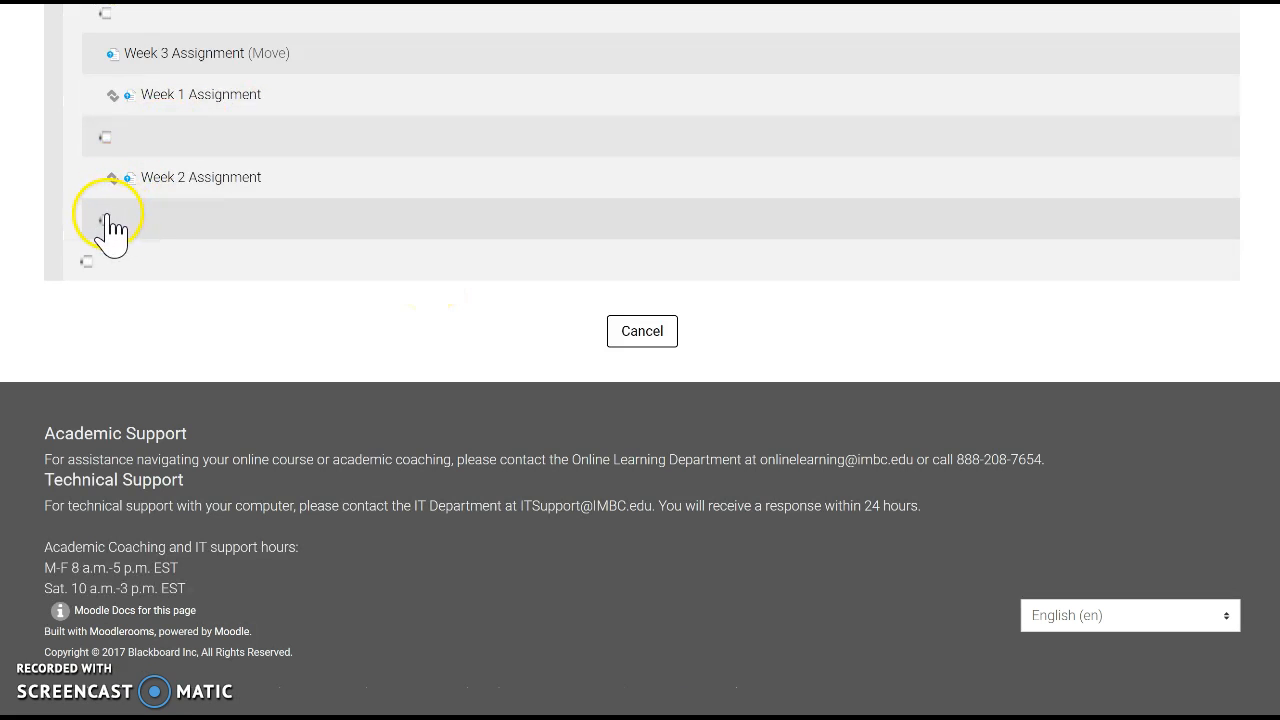
pyautogui.click(107, 220)
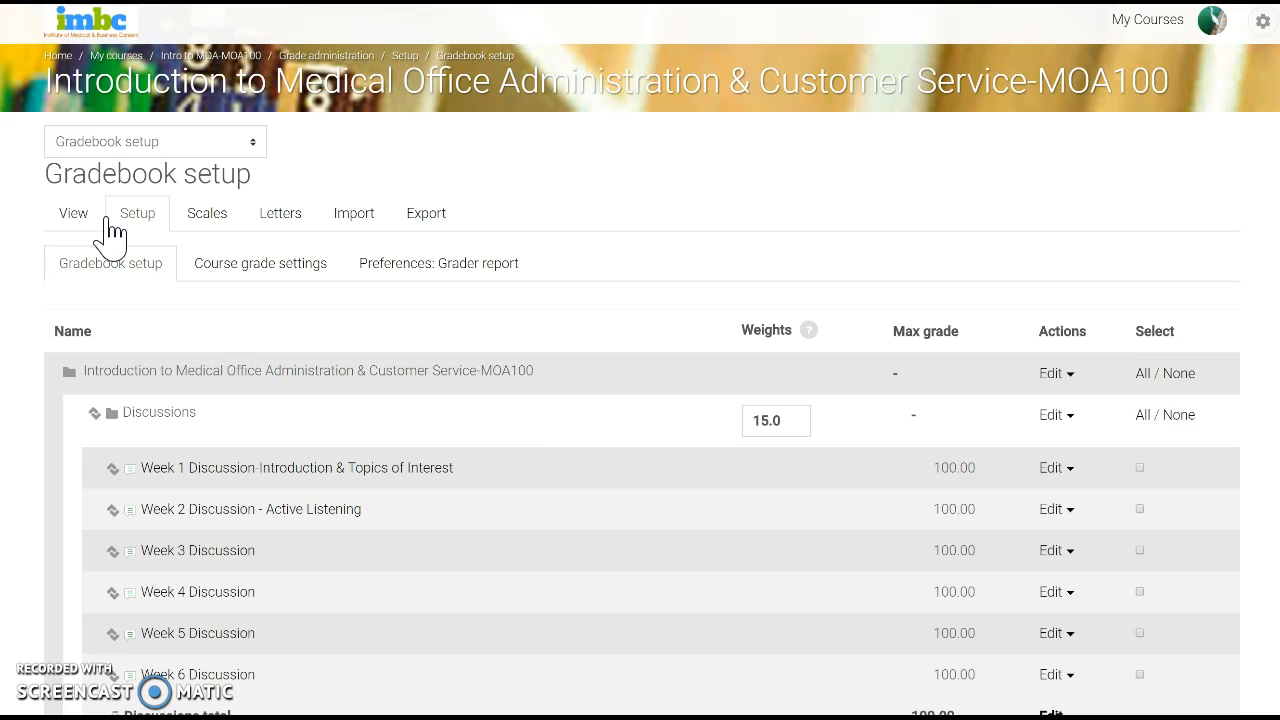
# - Move the Assignments category between the Discussions and Assessments categories in the gradebook
pyautogui.scroll(-15, 578, 468)
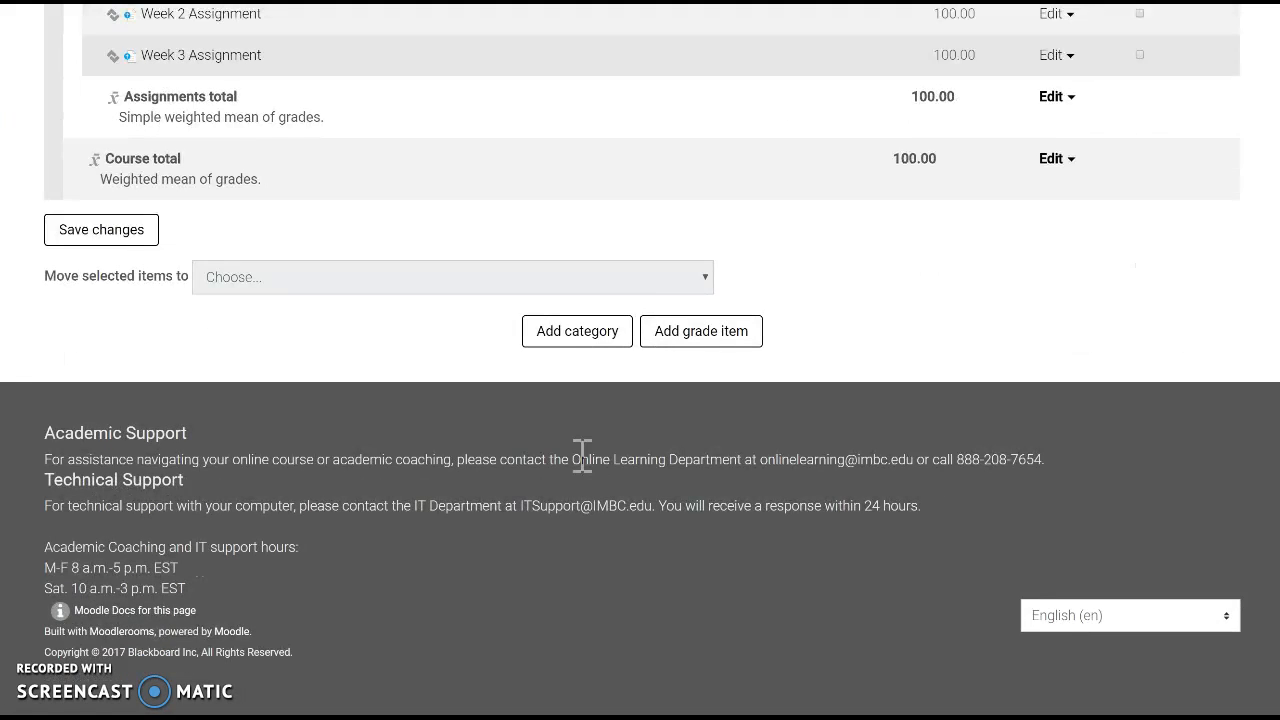
pyautogui.scroll(3, 586, 470)
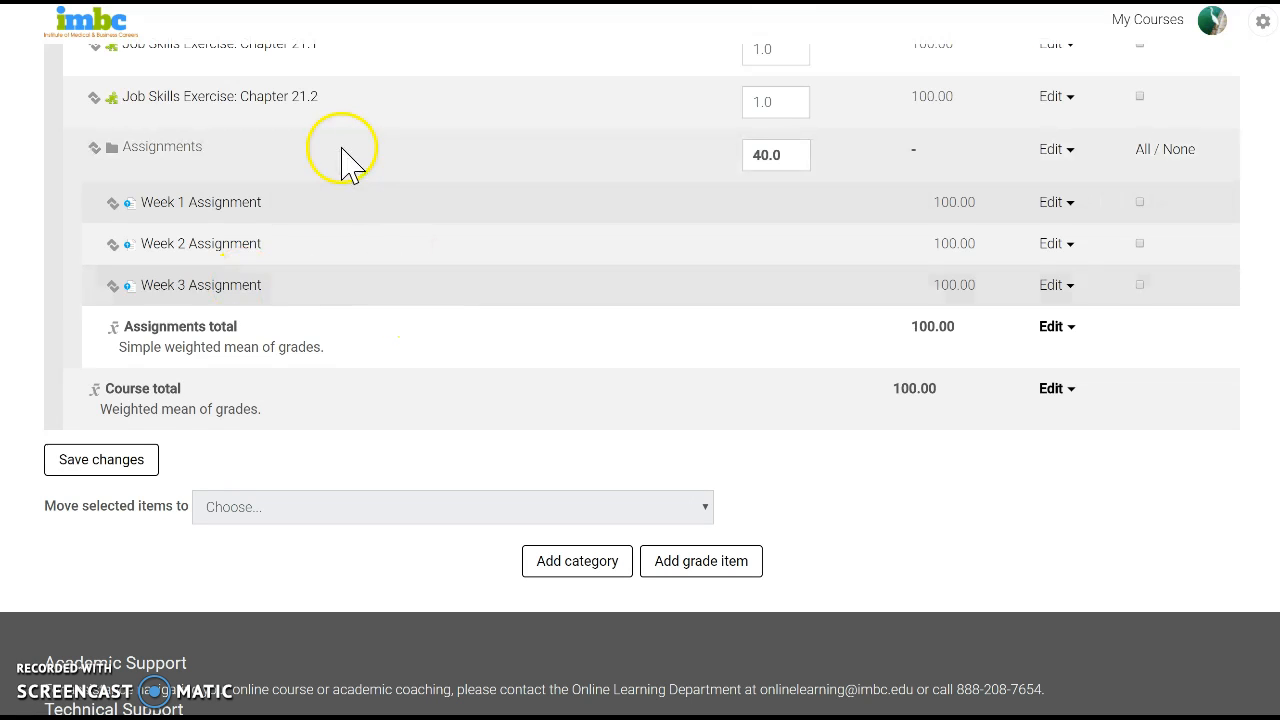
pyautogui.click(93, 150)
pyautogui.scroll(-1, 600, 508)
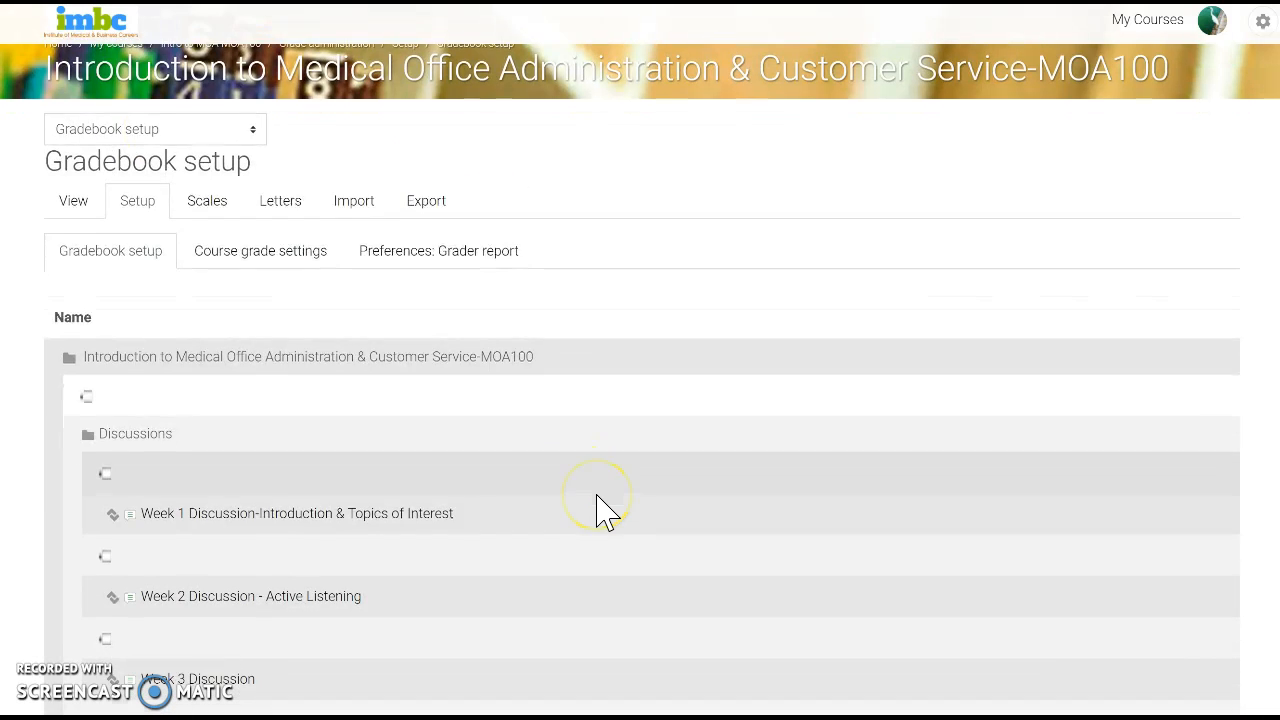
pyautogui.scroll(-5, 596, 510)
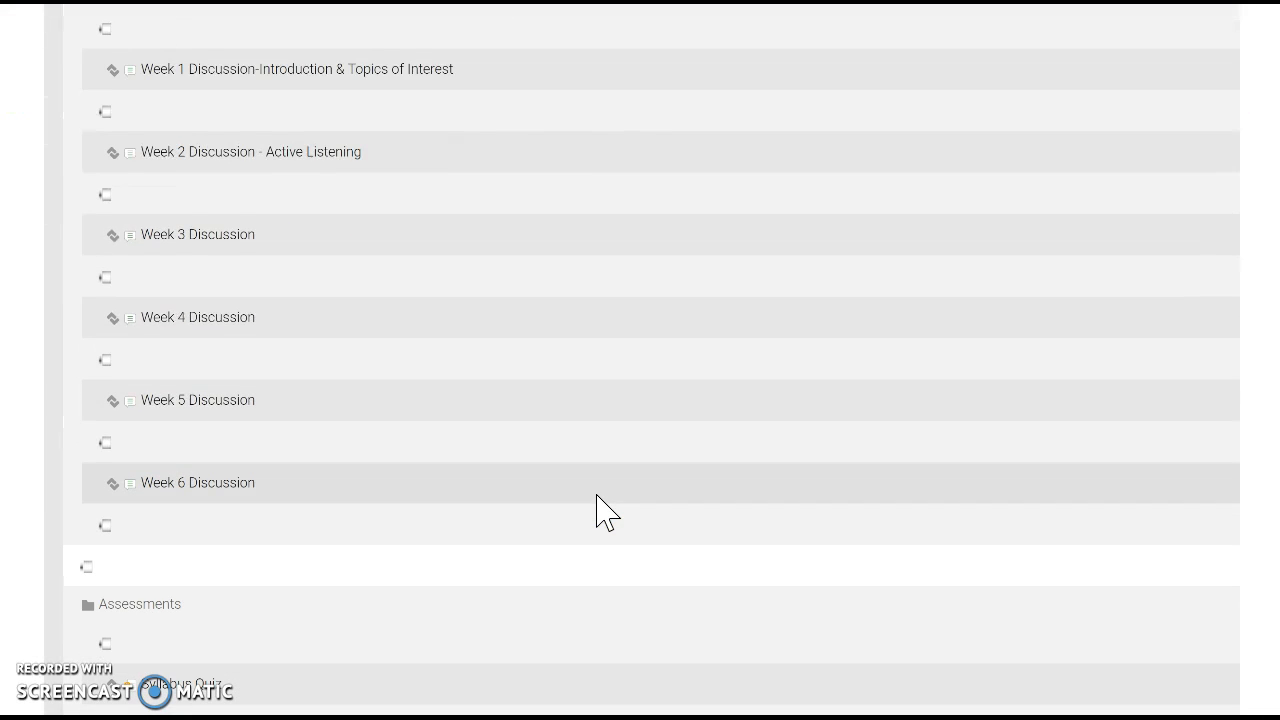
pyautogui.scroll(-2, 596, 510)
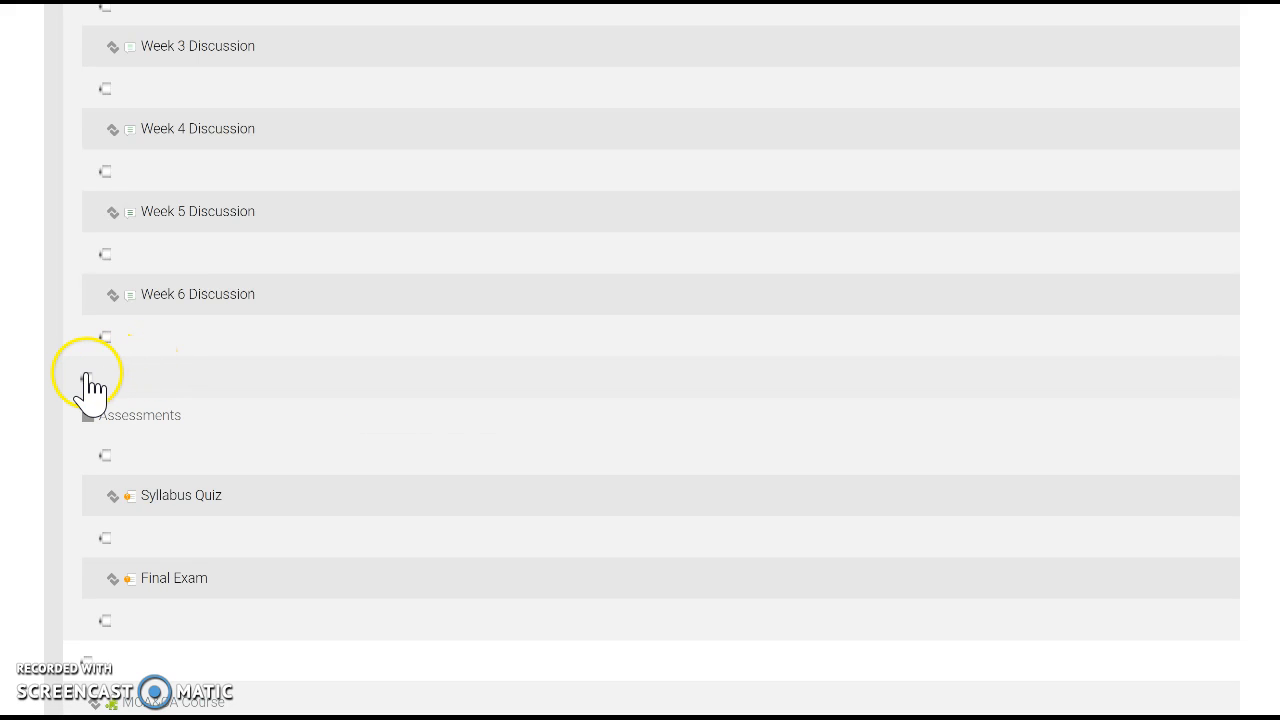
pyautogui.click(87, 377)
# - Review the order, weights and aggregation of the Discussions, Assignments and Assessments categories, then save the gradebook setup
pyautogui.scroll(-3, 430, 487)
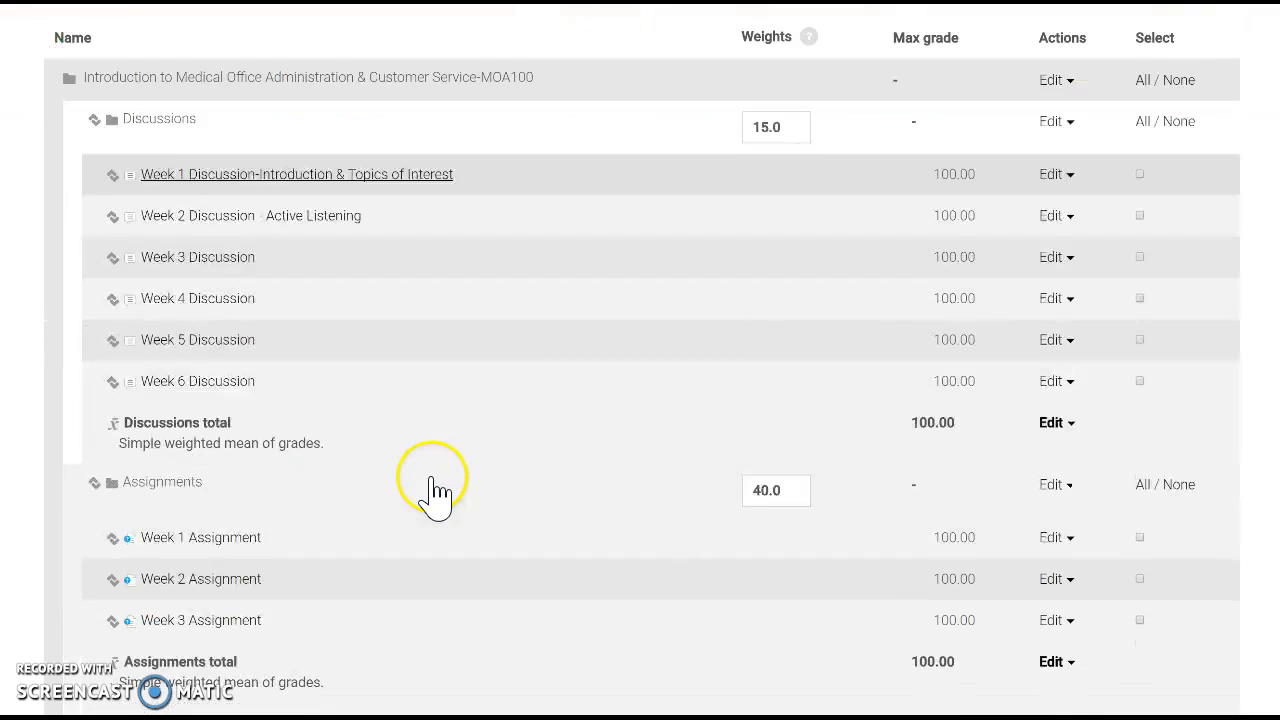
pyautogui.scroll(-2, 433, 490)
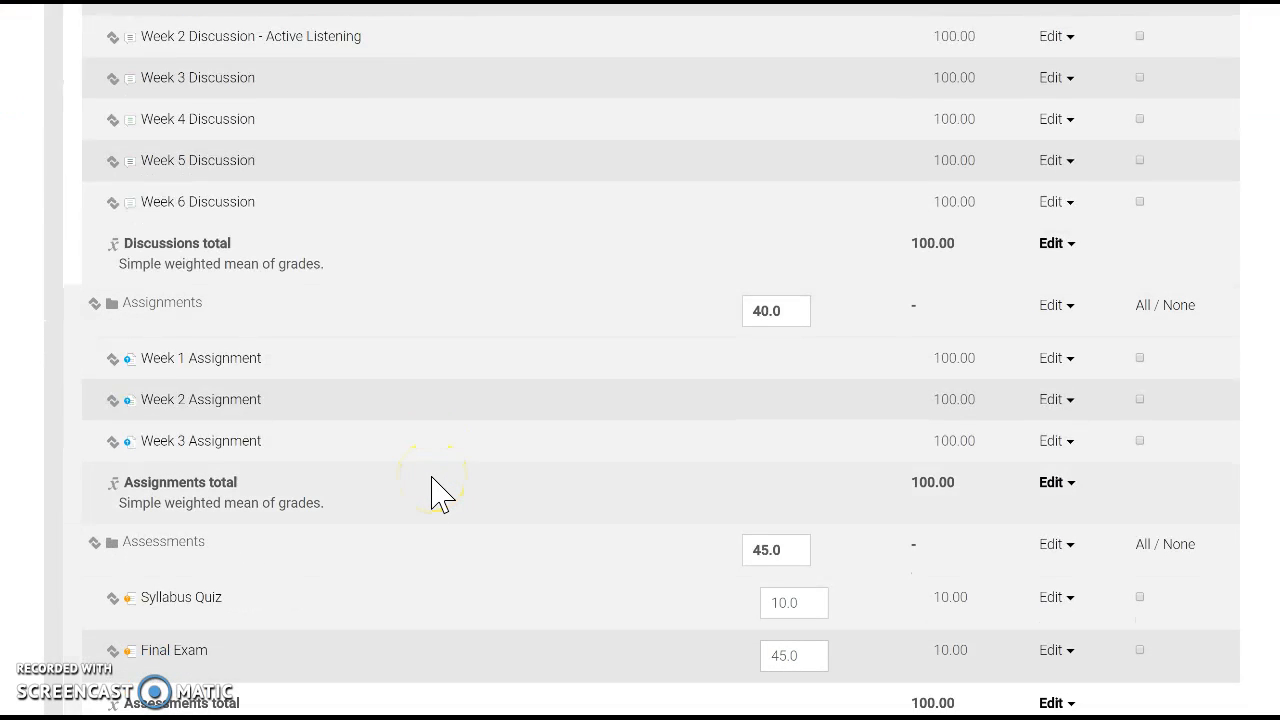
pyautogui.scroll(4, 433, 490)
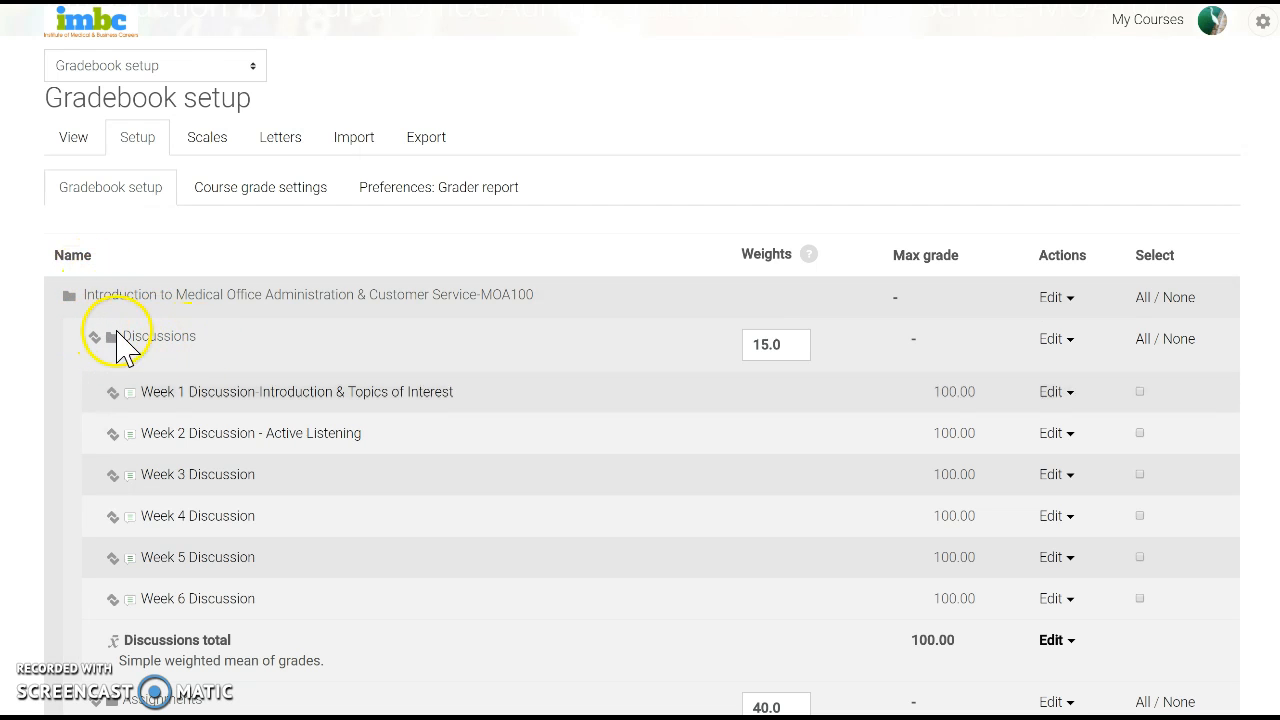
pyautogui.scroll(-3, 323, 500)
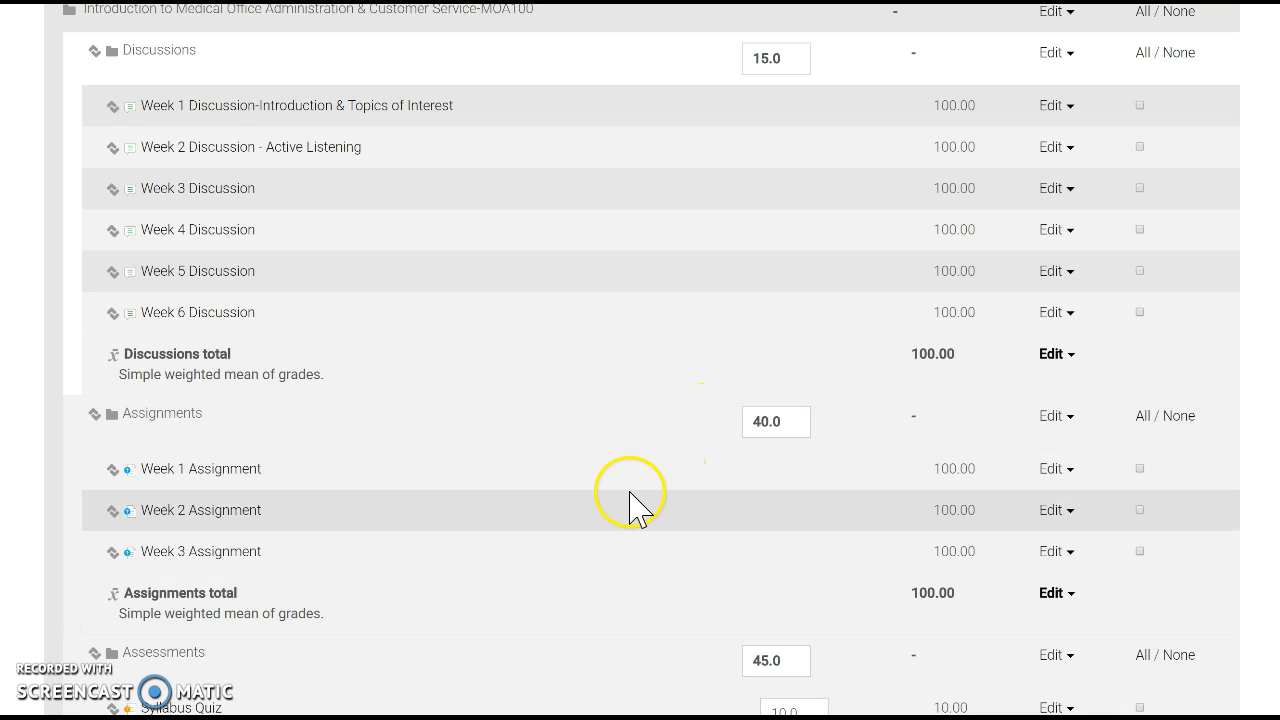
pyautogui.scroll(2, 629, 506)
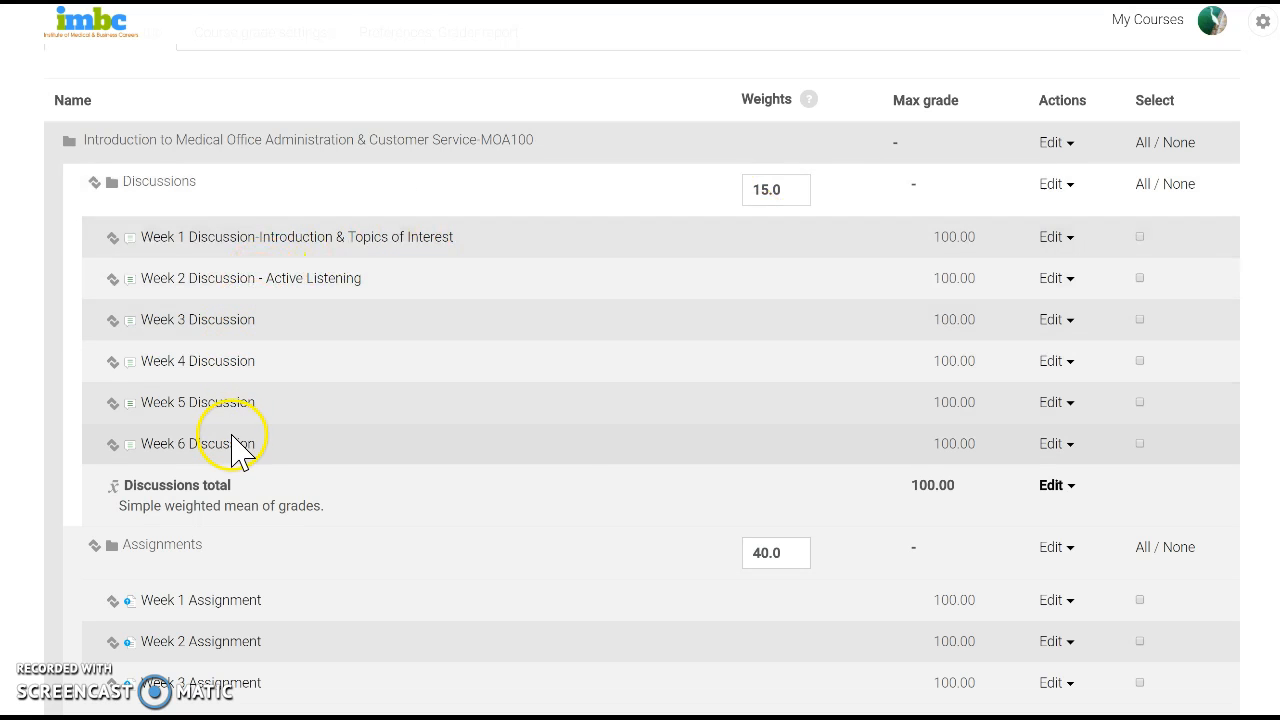
pyautogui.scroll(-3, 578, 445)
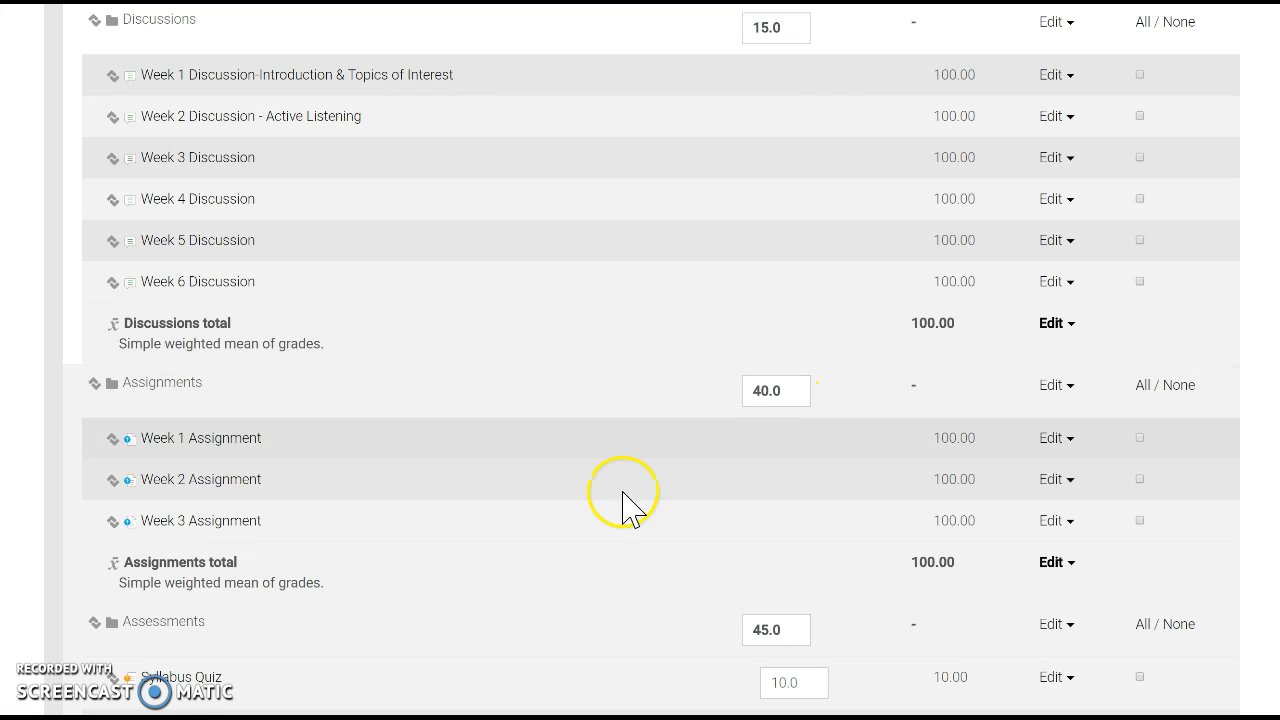
pyautogui.scroll(-2, 555, 424)
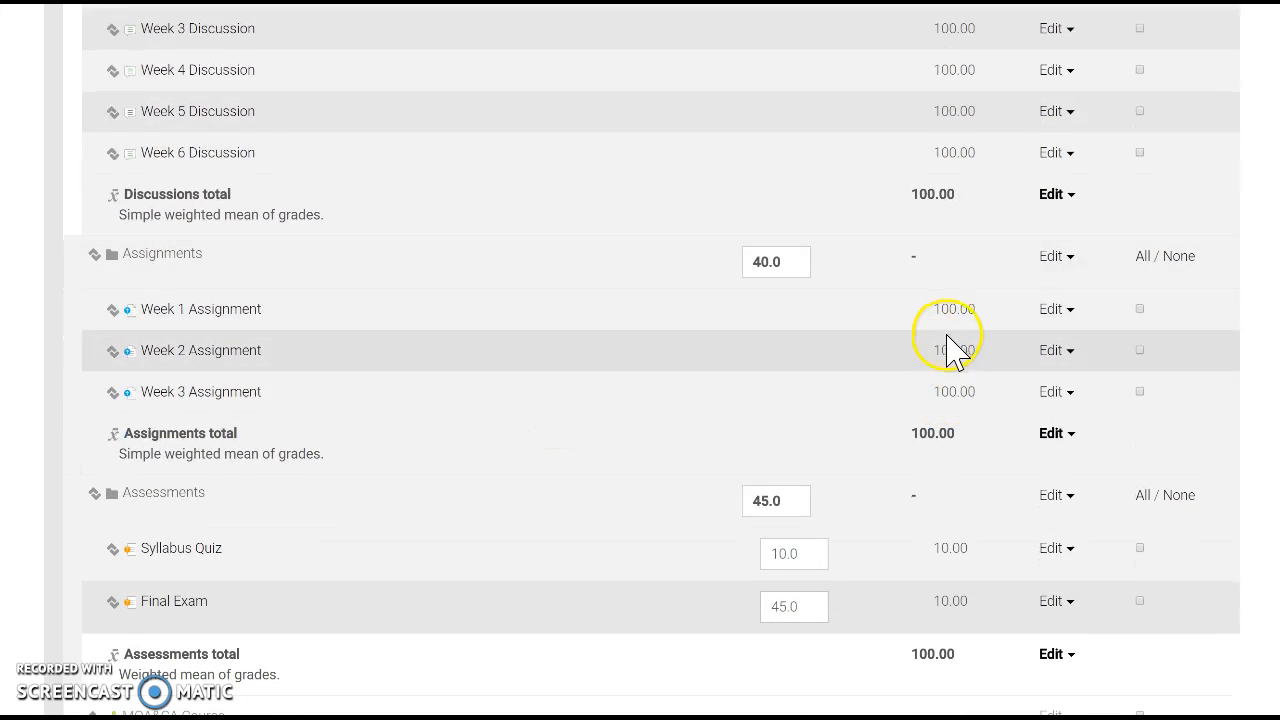
pyautogui.scroll(-1, 688, 392)
pyautogui.scroll(-2, 688, 392)
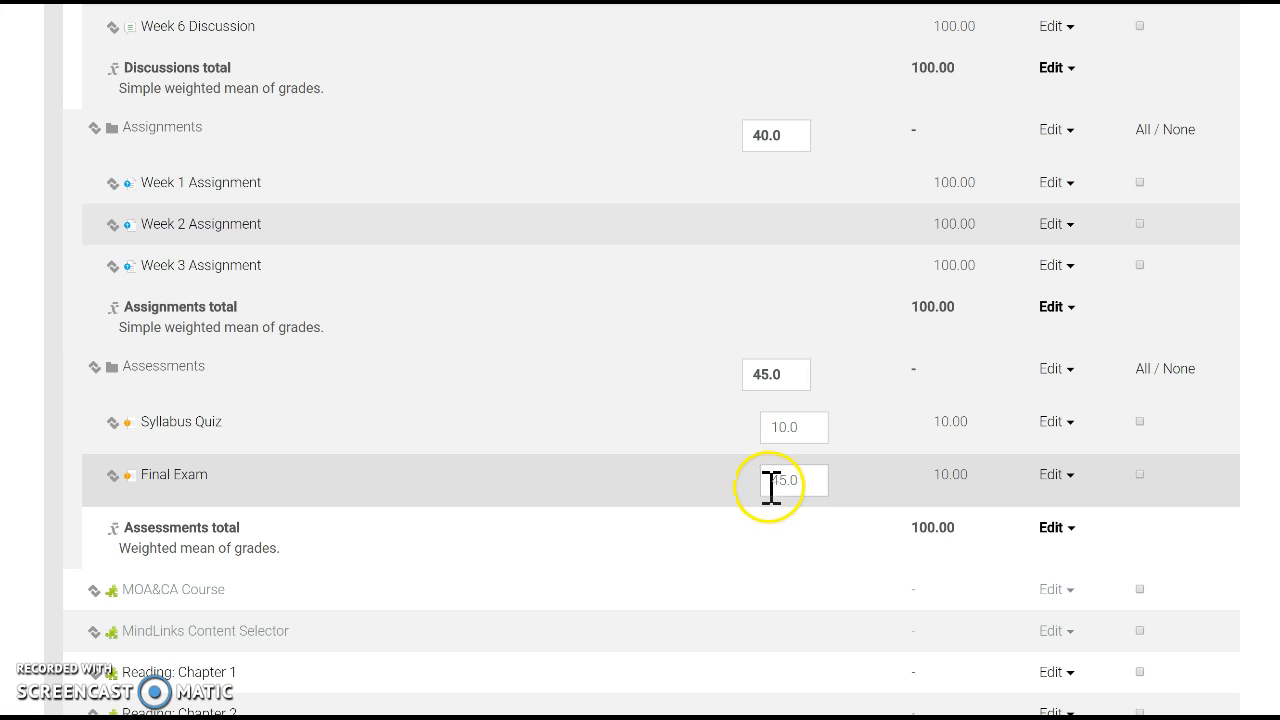
pyautogui.scroll(-20, 600, 515)
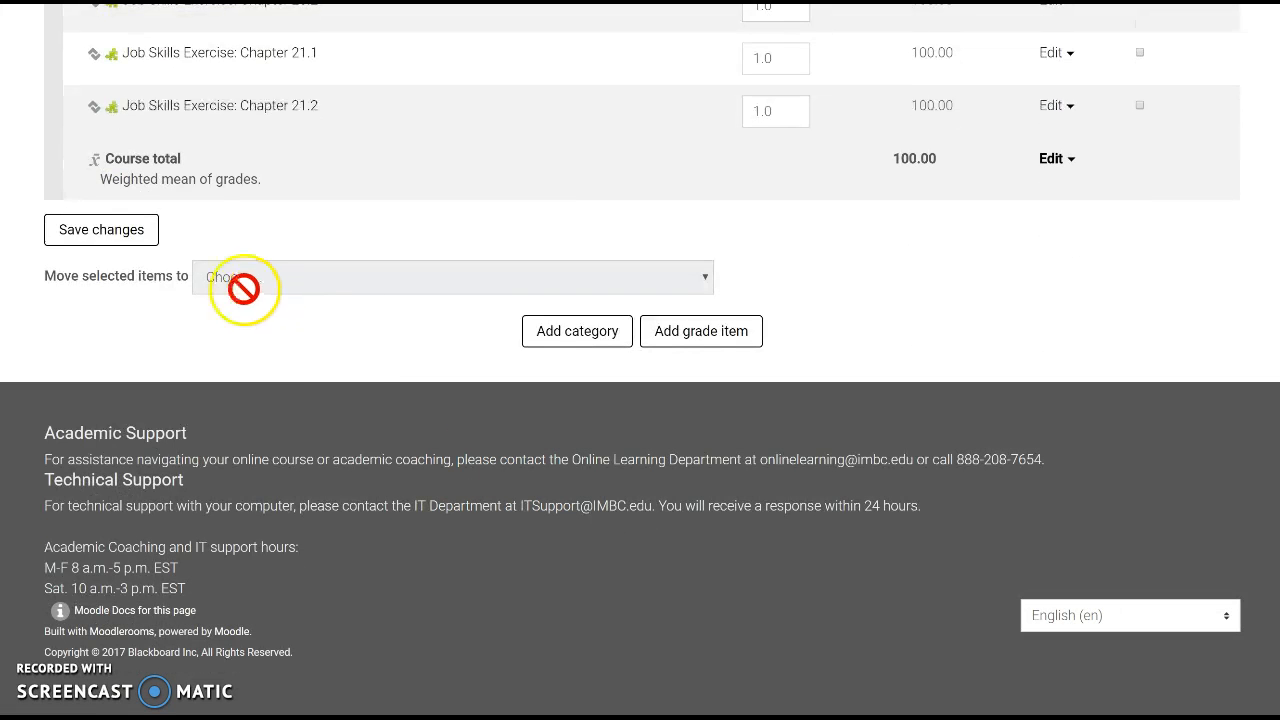
pyautogui.click(100, 229)
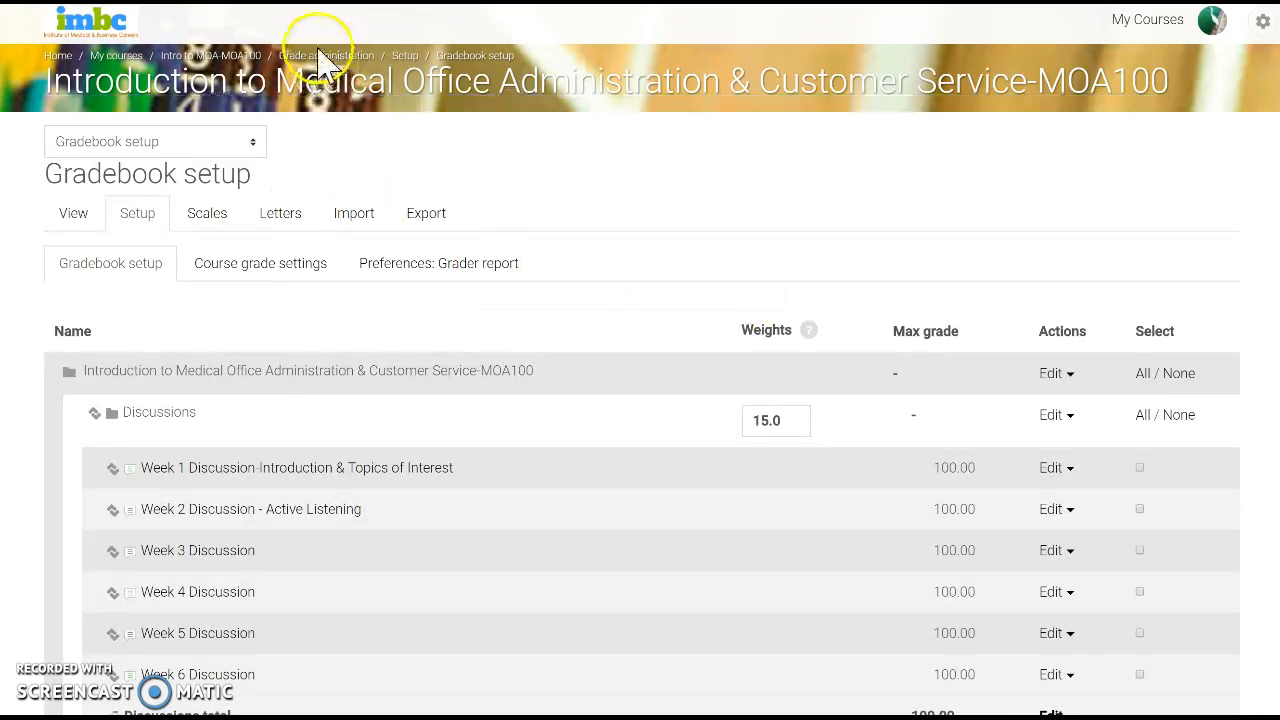
# - Return to the course page and go to the end of the Week 3 Records Management section
pyautogui.click(236, 57)
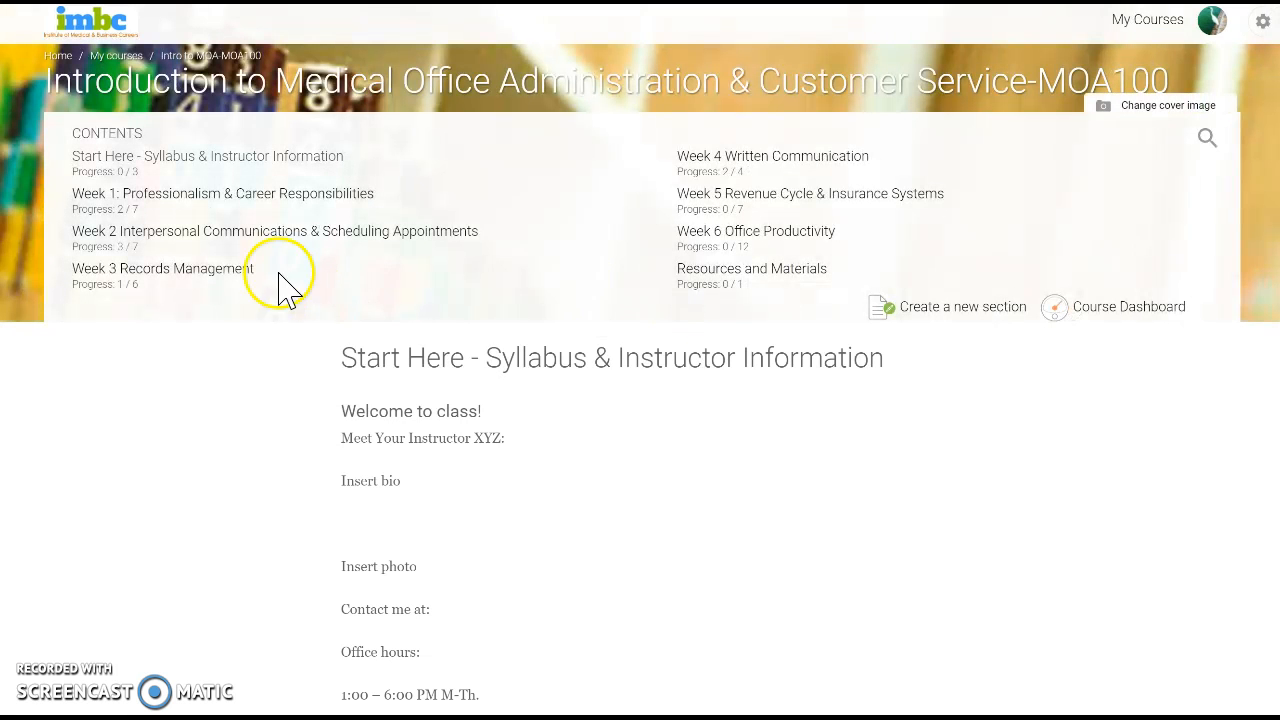
pyautogui.click(165, 272)
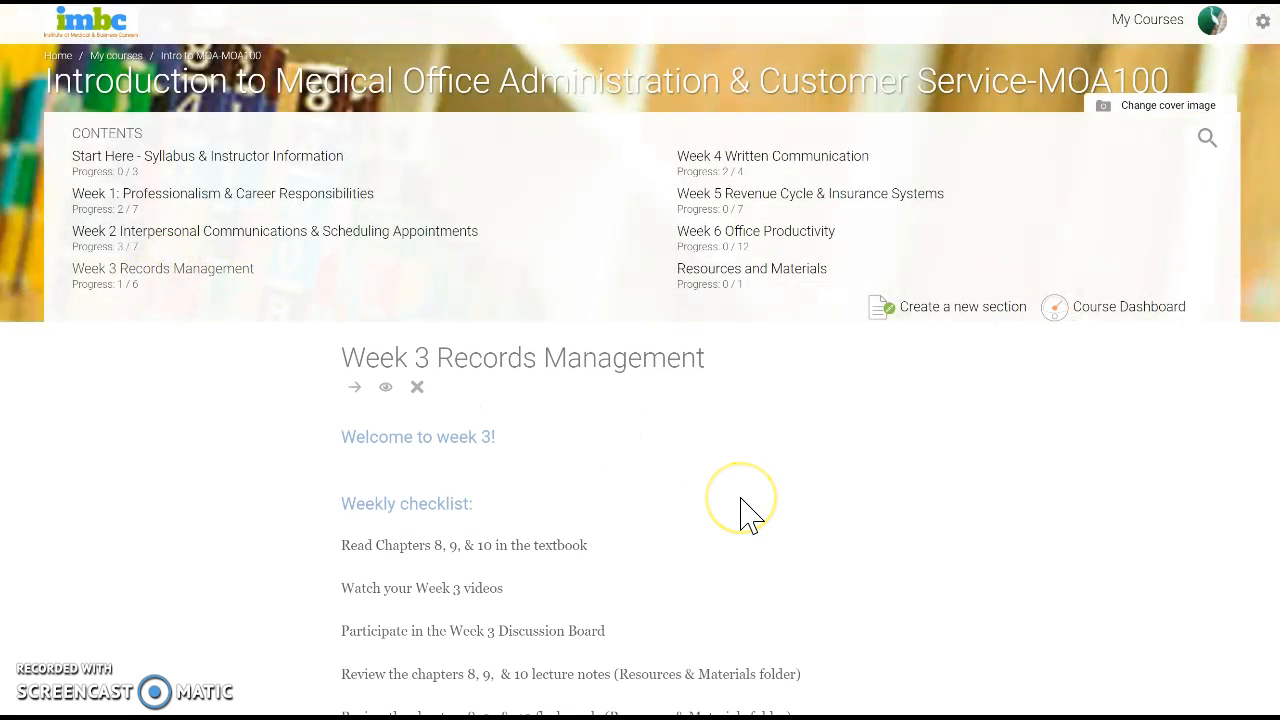
pyautogui.scroll(-20, 741, 498)
pyautogui.scroll(-20, 750, 515)
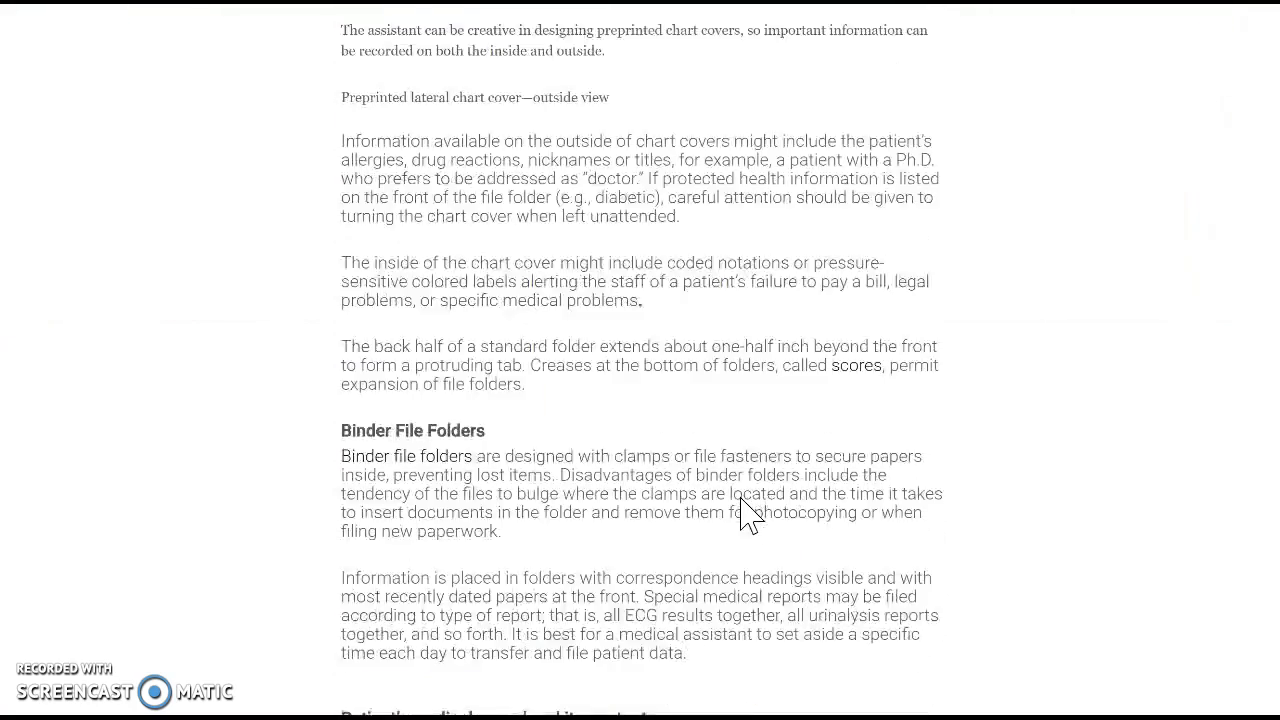
pyautogui.scroll(-15, 741, 514)
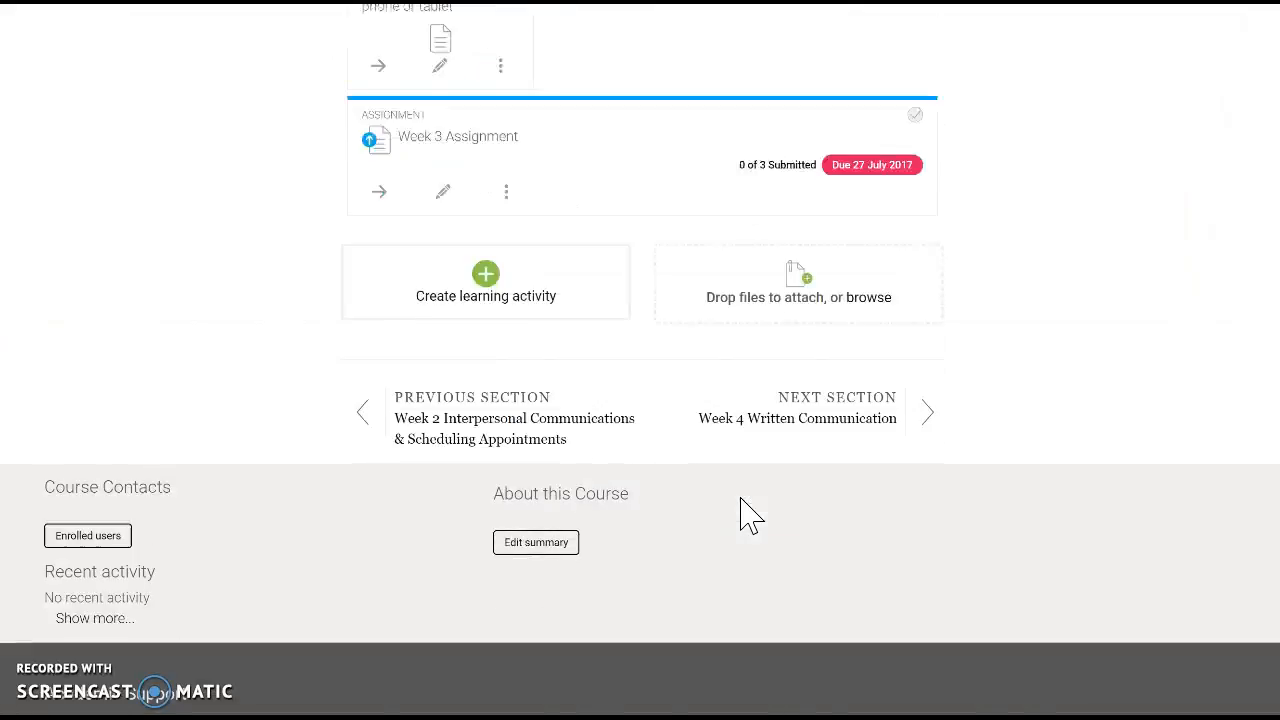
# - Add a Quiz learning activity to the Week 3 Records Management section
pyautogui.click(565, 325)
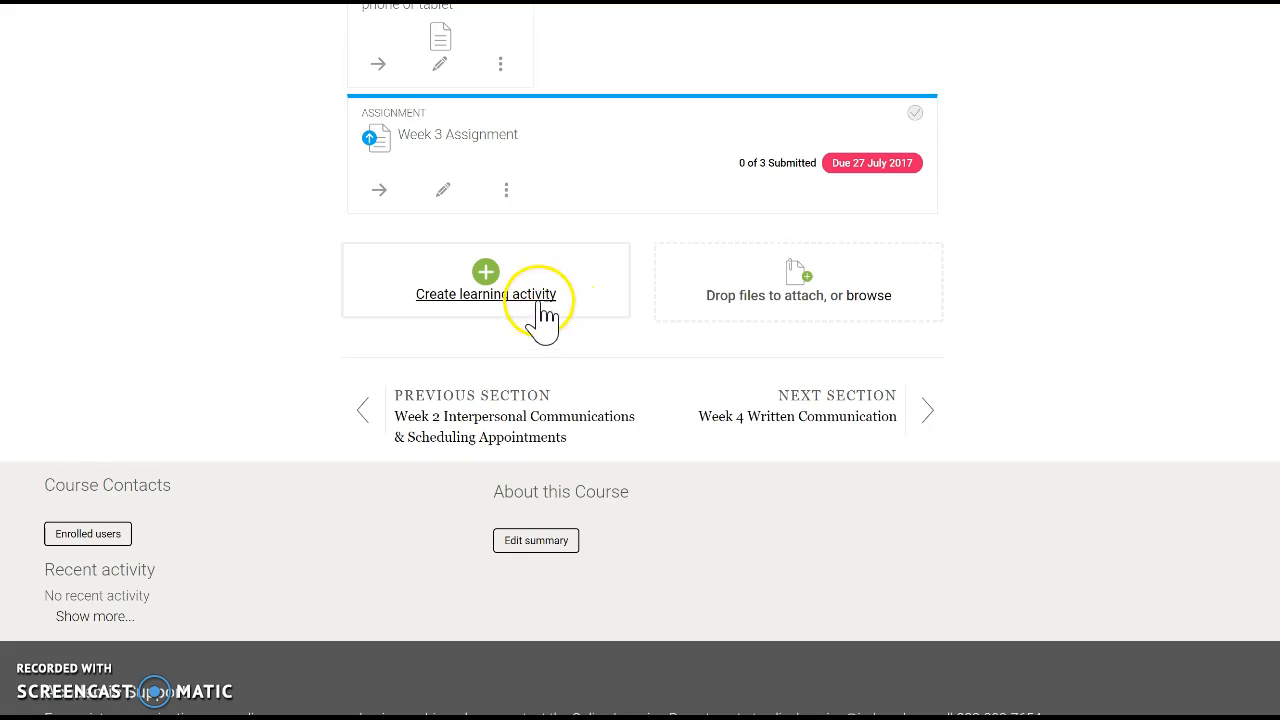
pyautogui.scroll(-6, 308, 405)
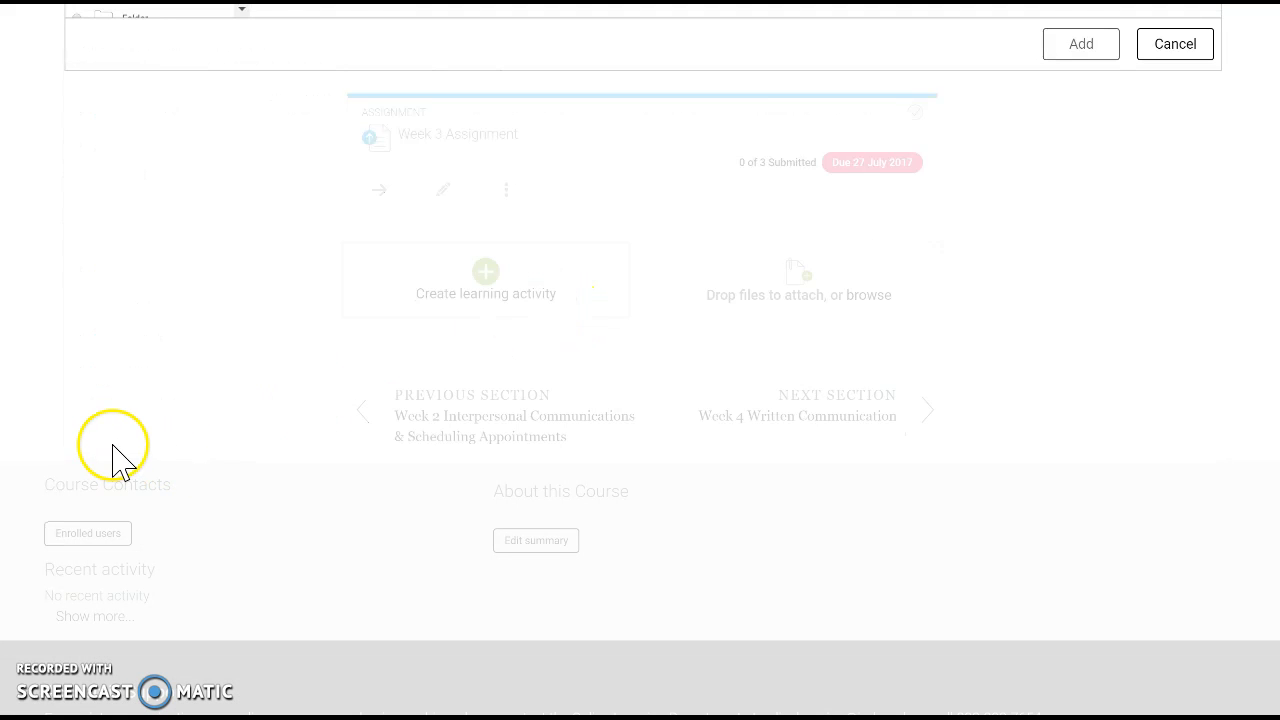
pyautogui.click(686, 288)
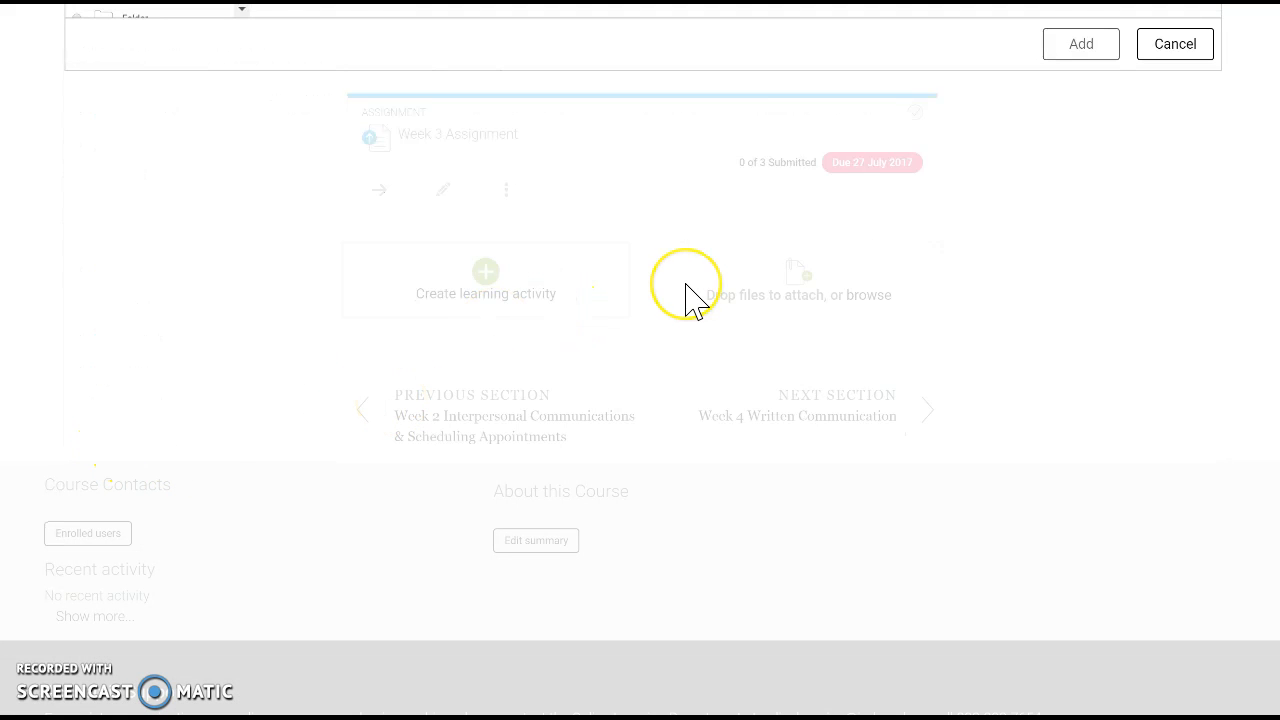
pyautogui.scroll(5, 686, 296)
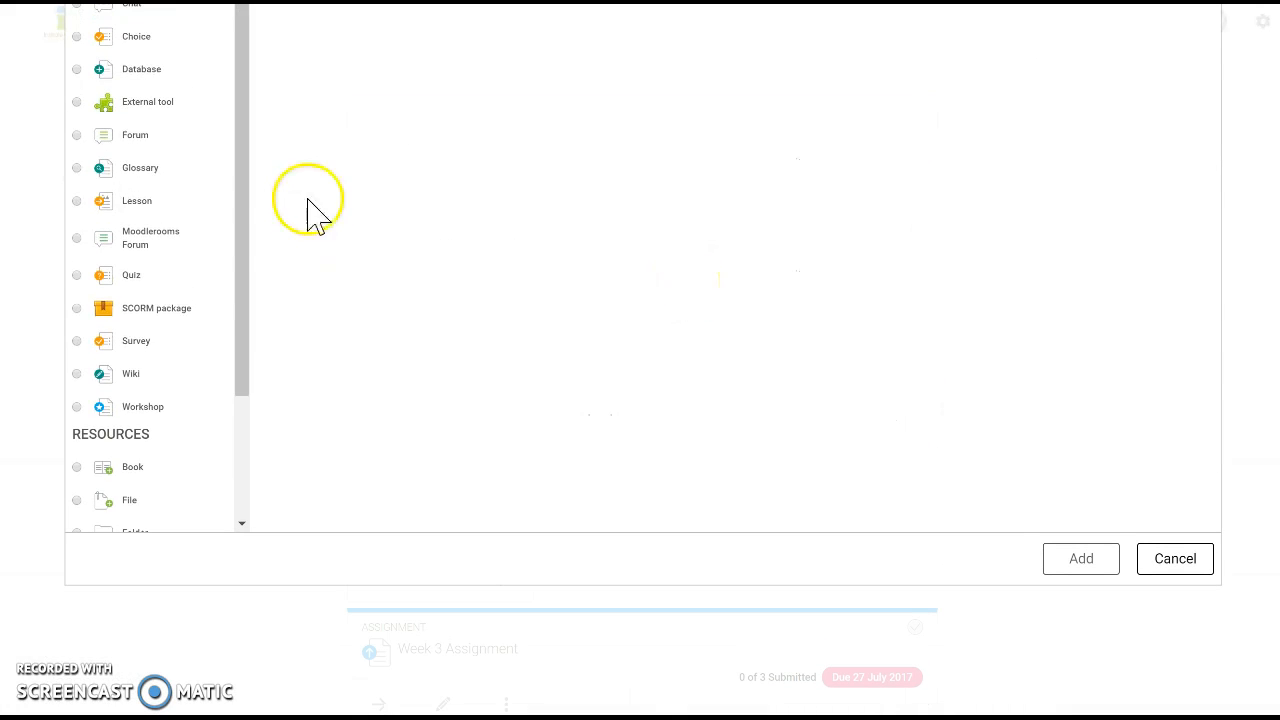
pyautogui.click(132, 277)
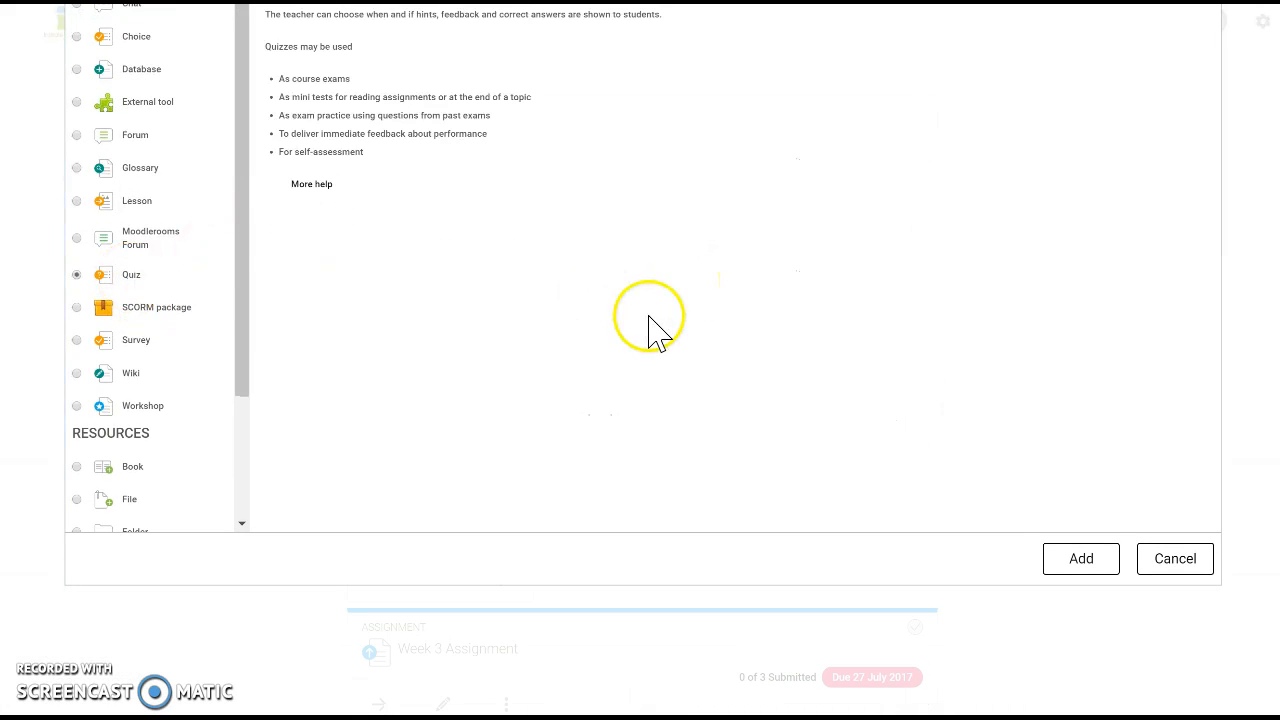
pyautogui.click(1080, 560)
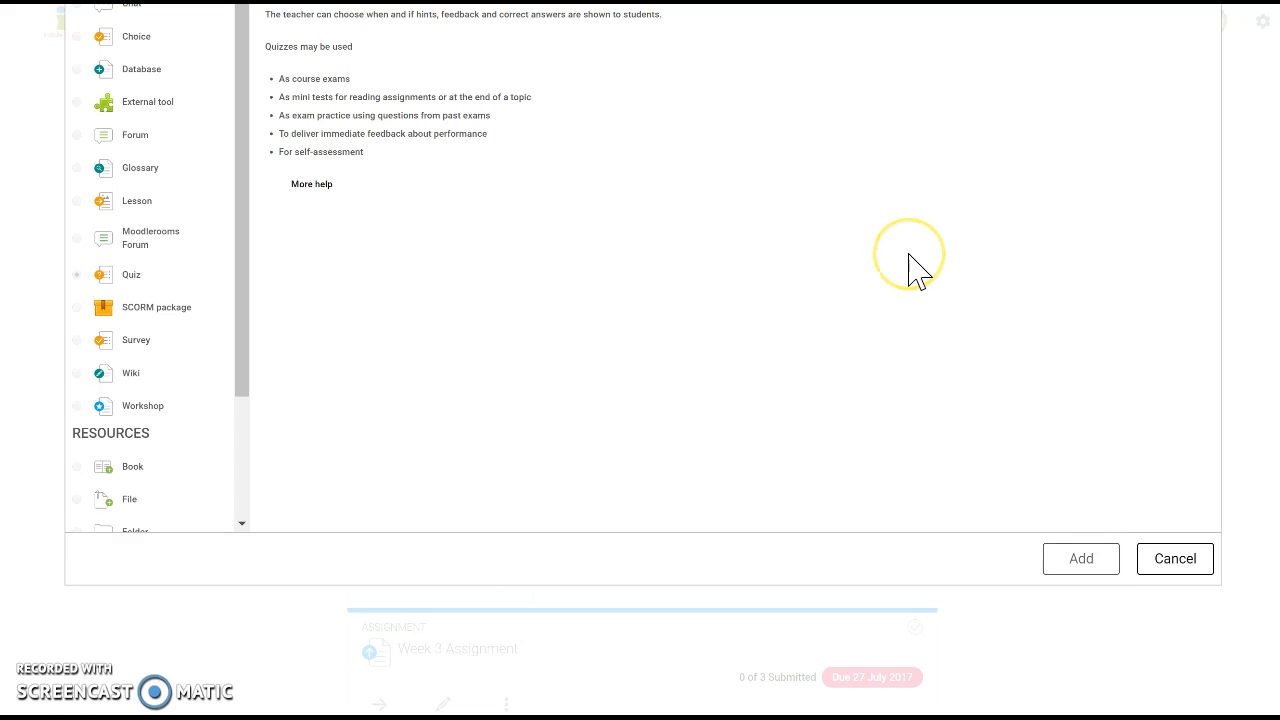
# - Name the new quiz "Week 3 Quiz"
pyautogui.click(551, 212)
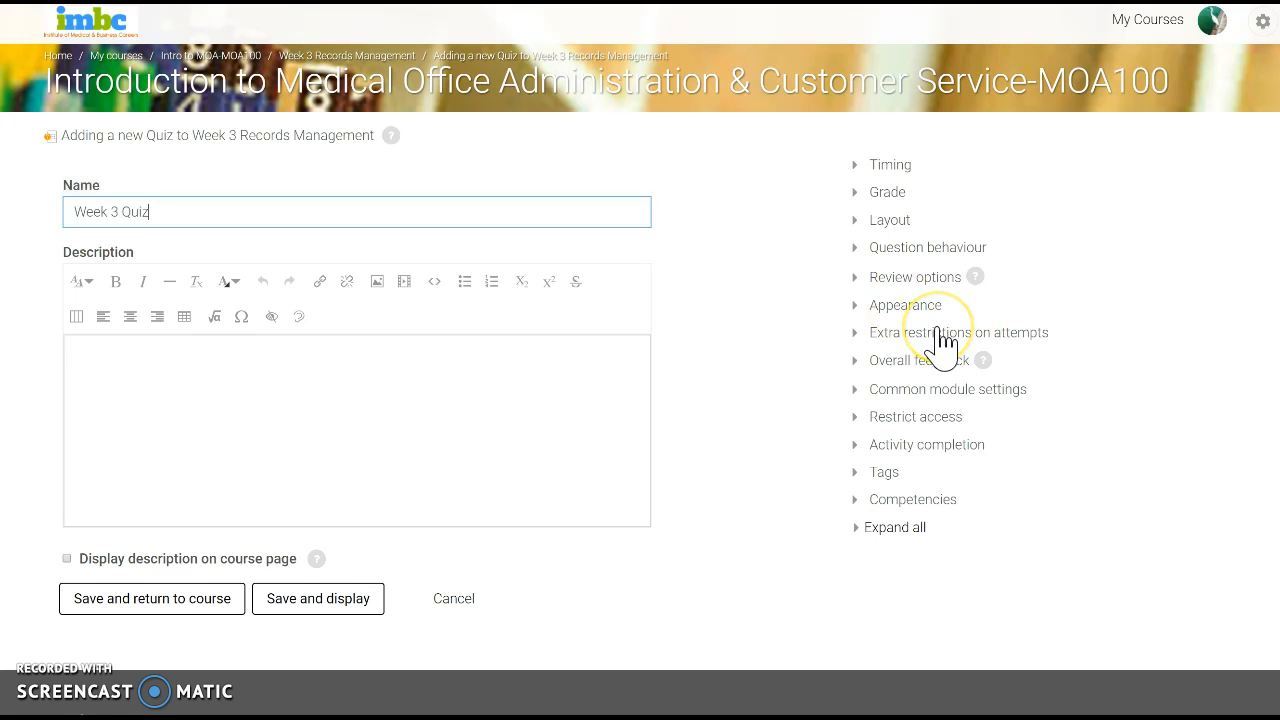
pyautogui.scroll(-2, 943, 342)
pyautogui.scroll(2, 938, 327)
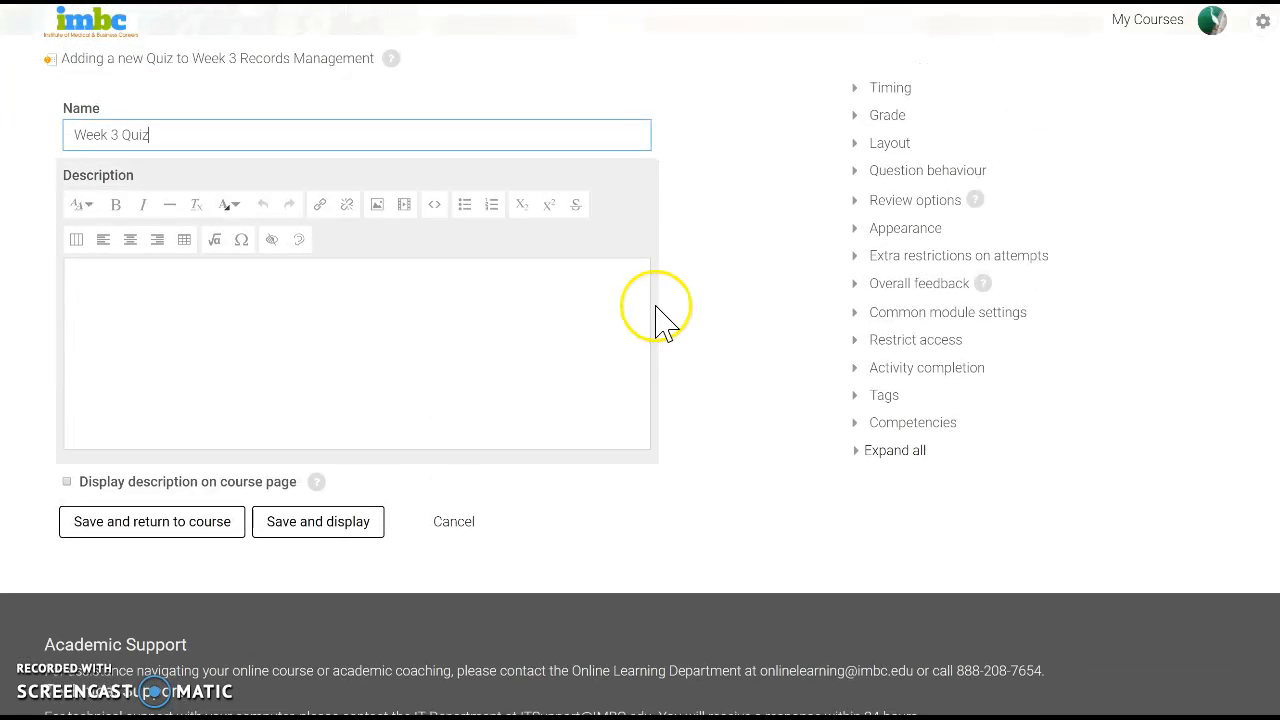
pyautogui.scroll(-2, 656, 306)
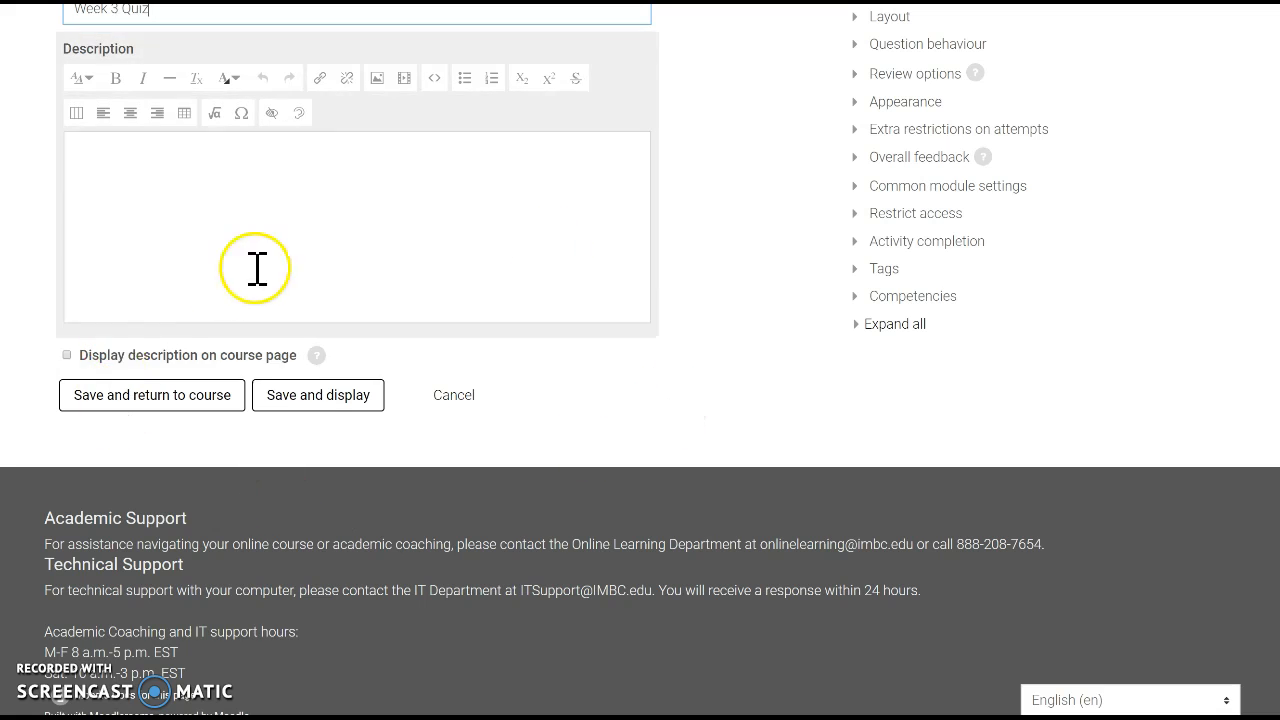
pyautogui.scroll(1, 808, 310)
pyautogui.scroll(2, 808, 310)
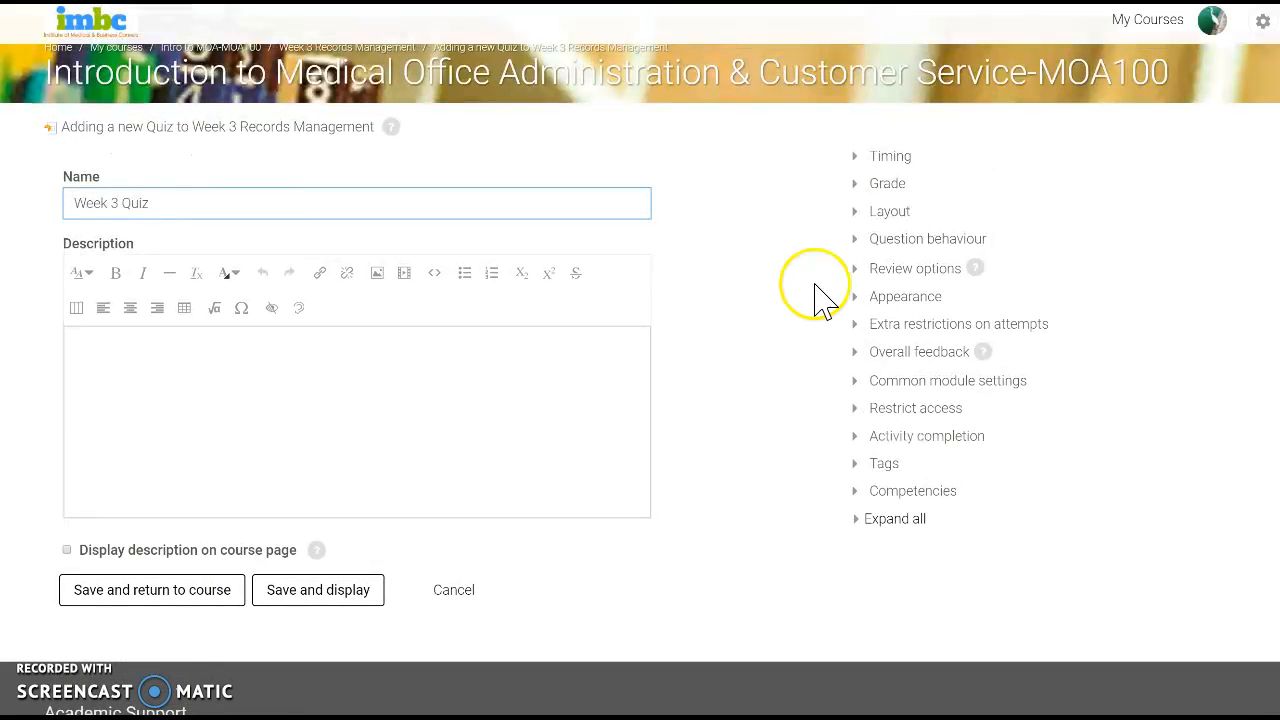
# - Enable the quiz's opening date and set it to 9 October 2017 at 00:05
pyautogui.click(890, 170)
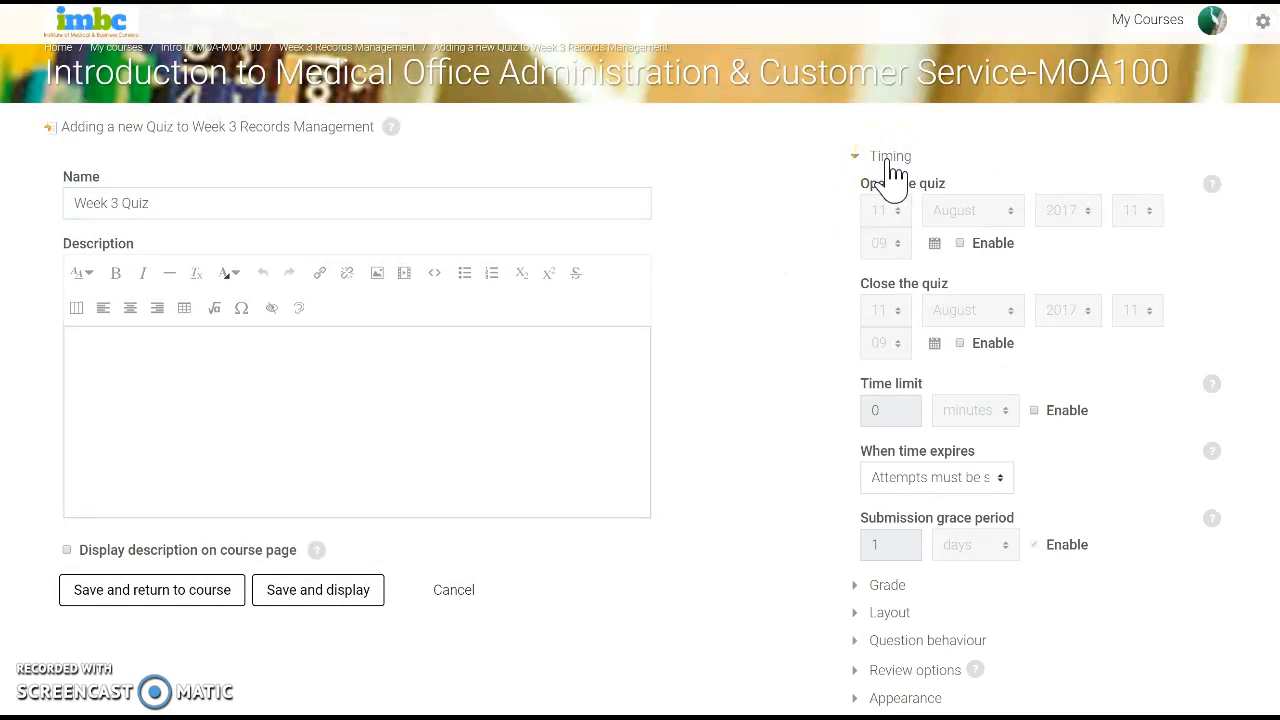
pyautogui.click(961, 244)
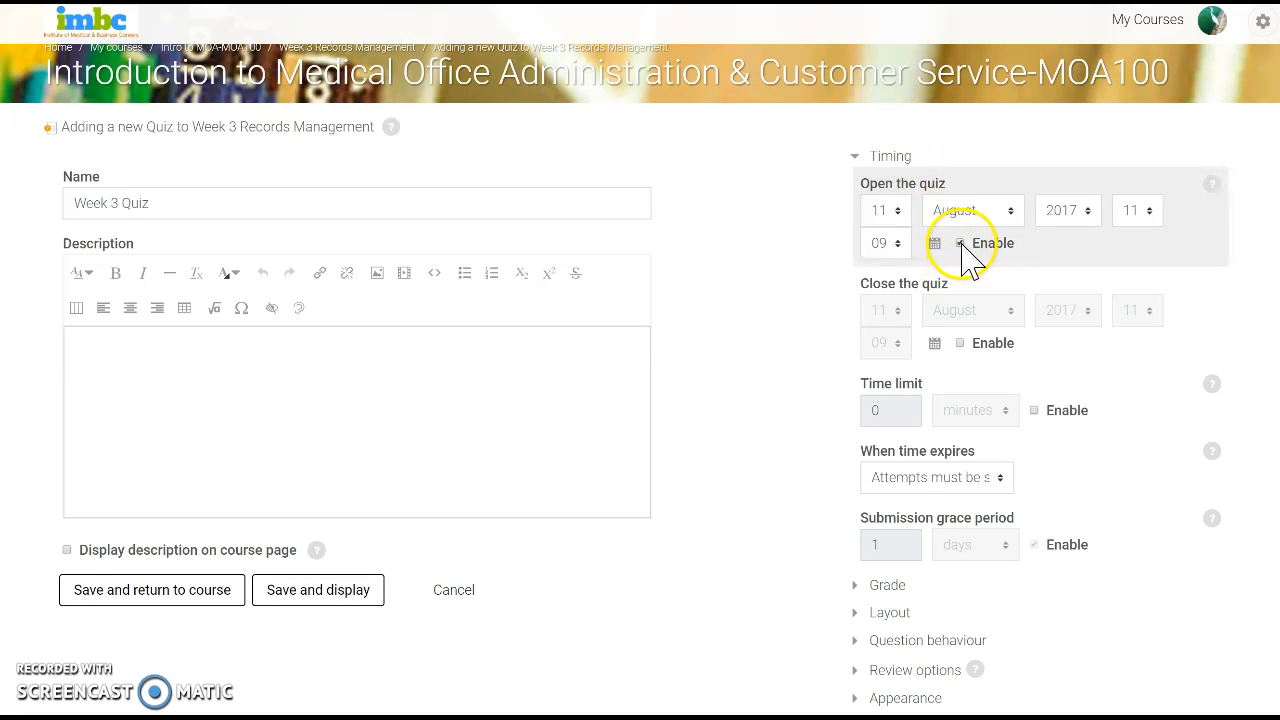
pyautogui.click(895, 212)
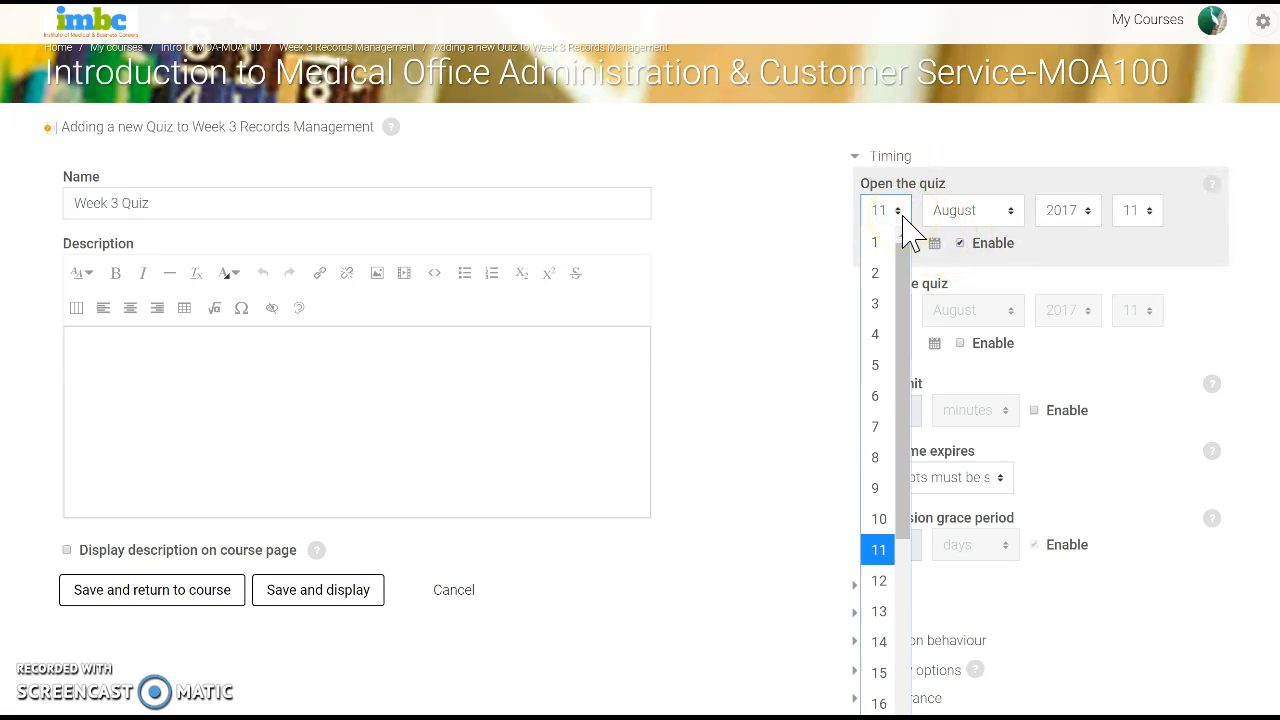
pyautogui.click(882, 488)
pyautogui.click(1008, 214)
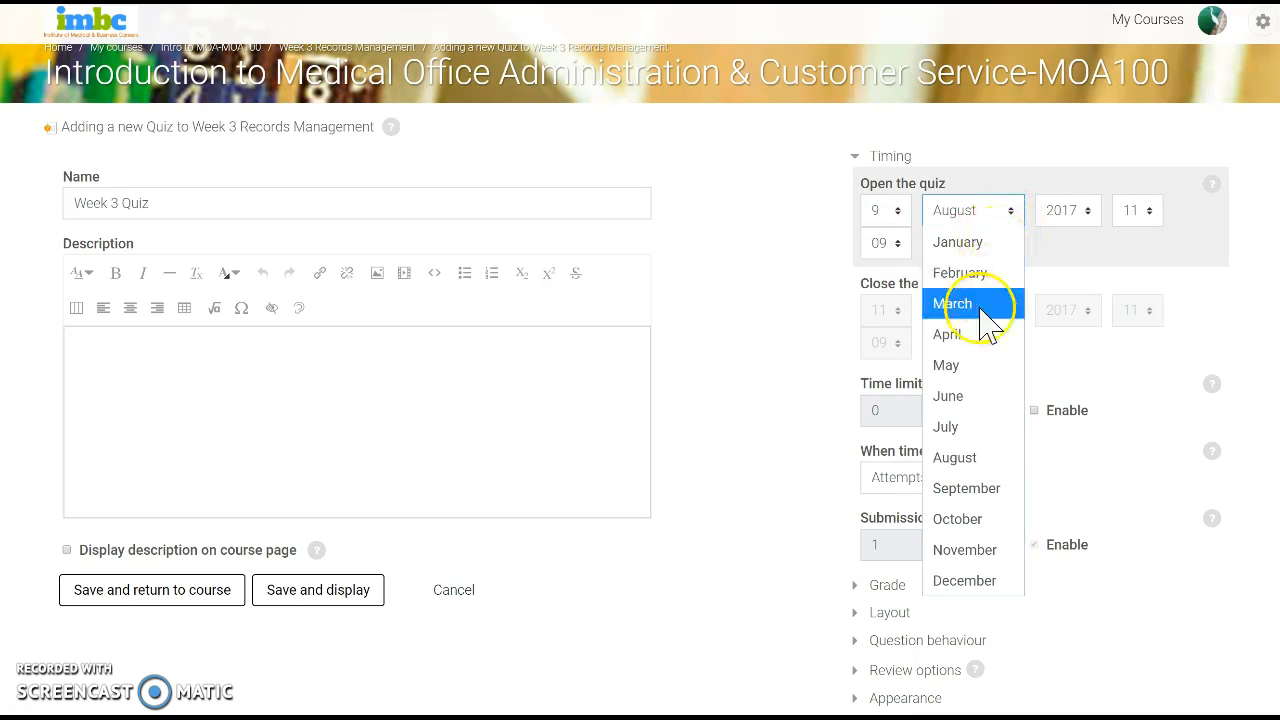
pyautogui.click(966, 520)
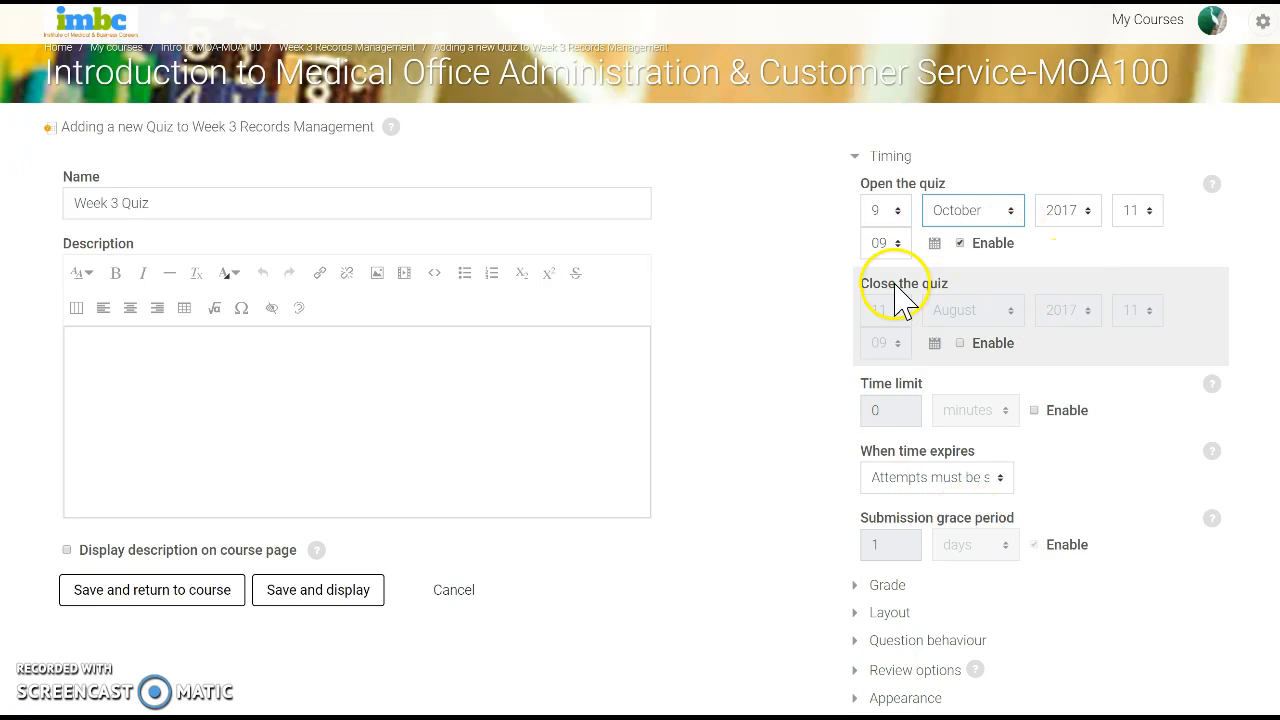
pyautogui.click(1143, 213)
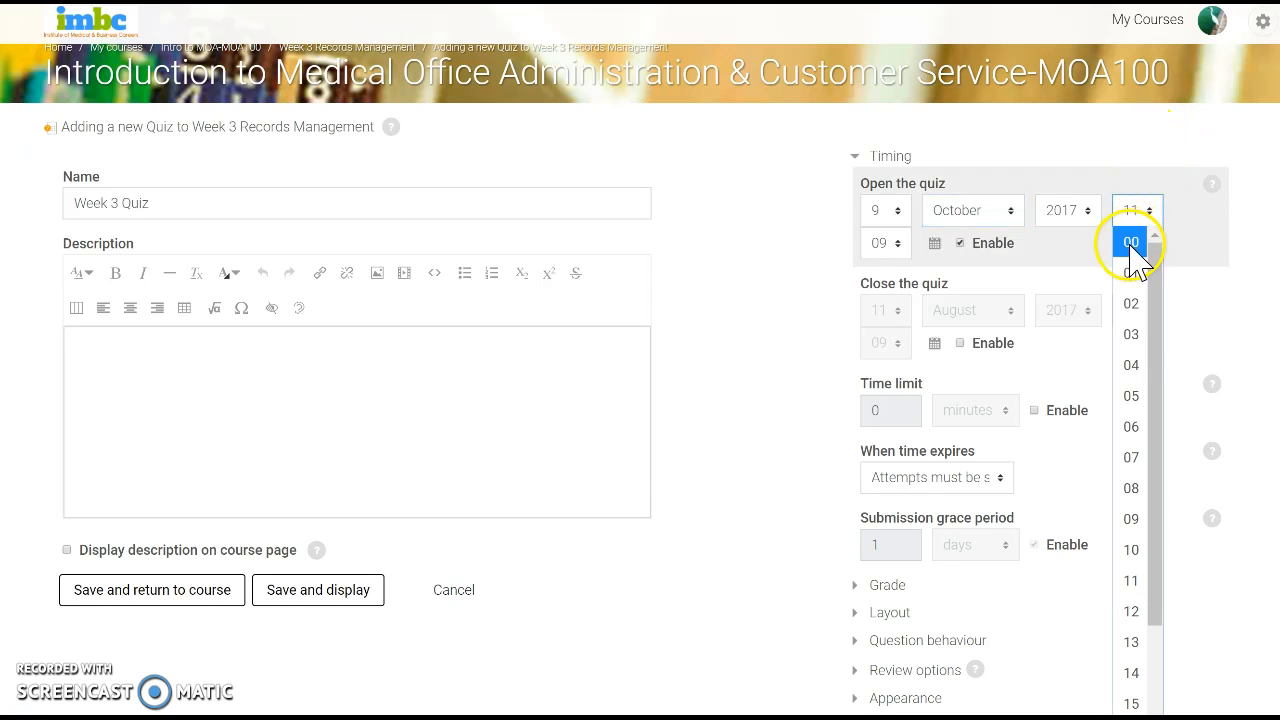
pyautogui.click(1133, 241)
pyautogui.click(893, 248)
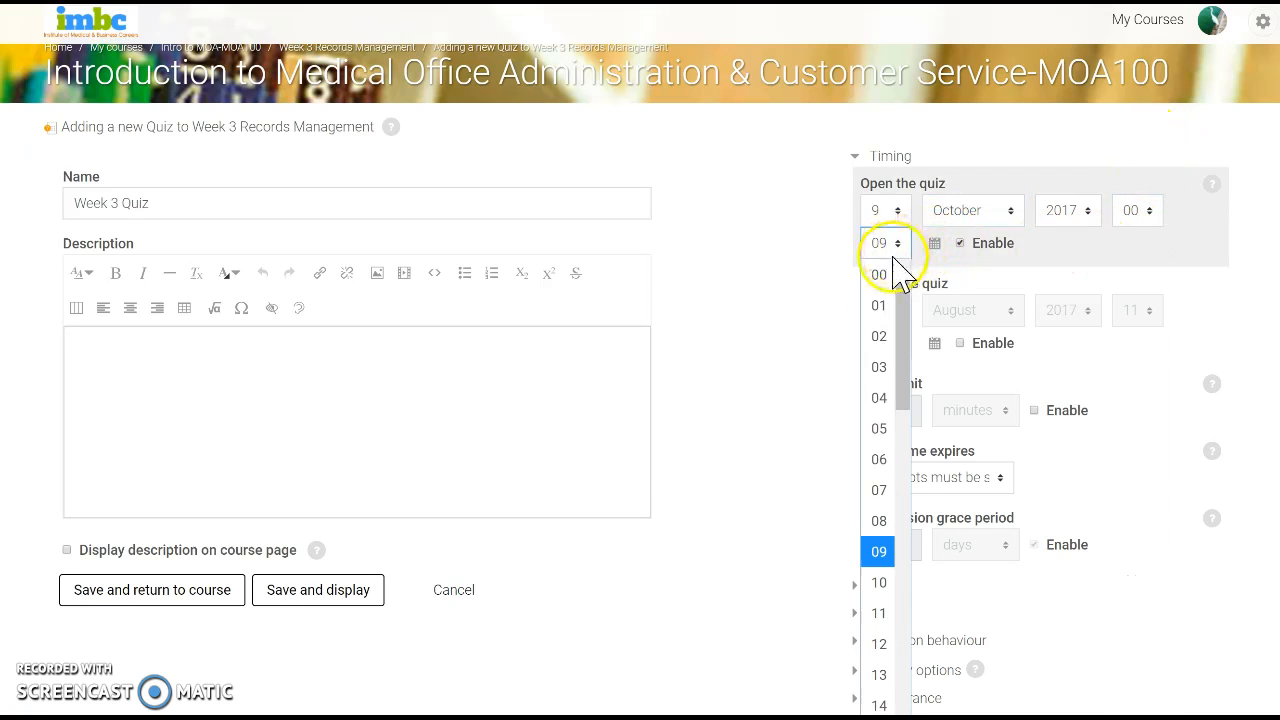
pyautogui.click(881, 429)
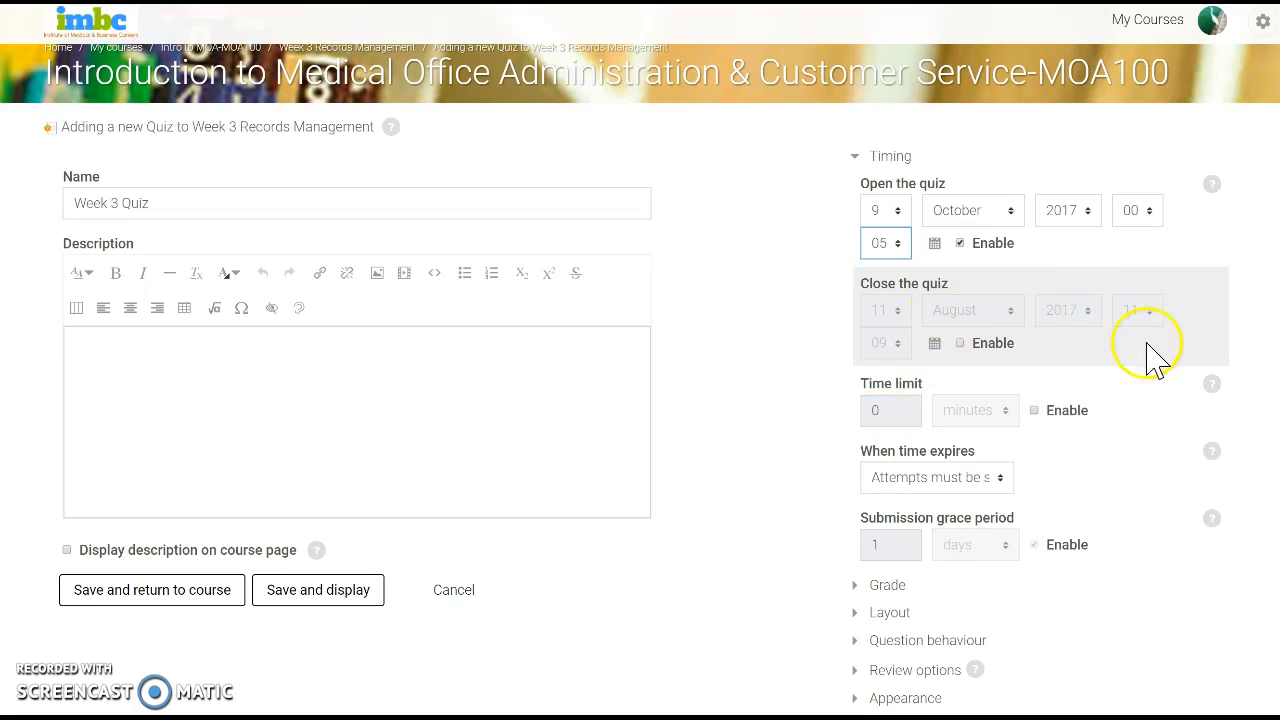
# - Try out a closing date of 15 October 2017 for the quiz and disable the closing date again
pyautogui.click(960, 343)
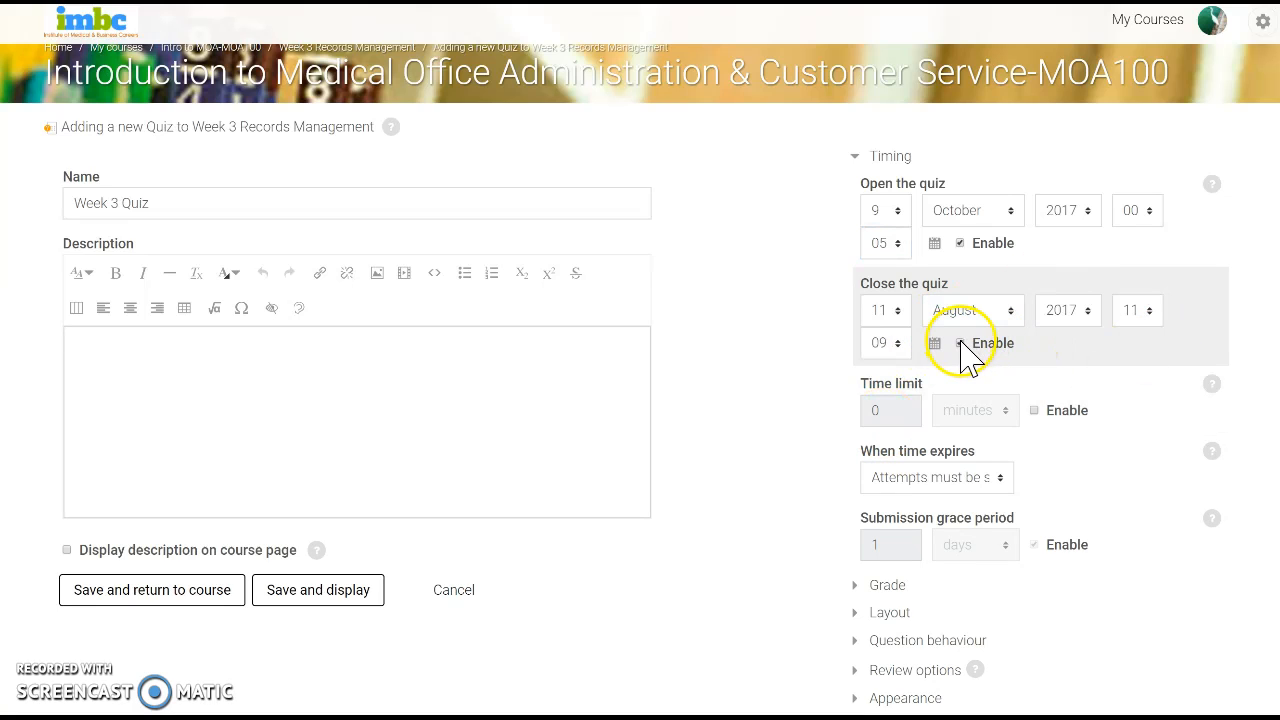
pyautogui.click(899, 318)
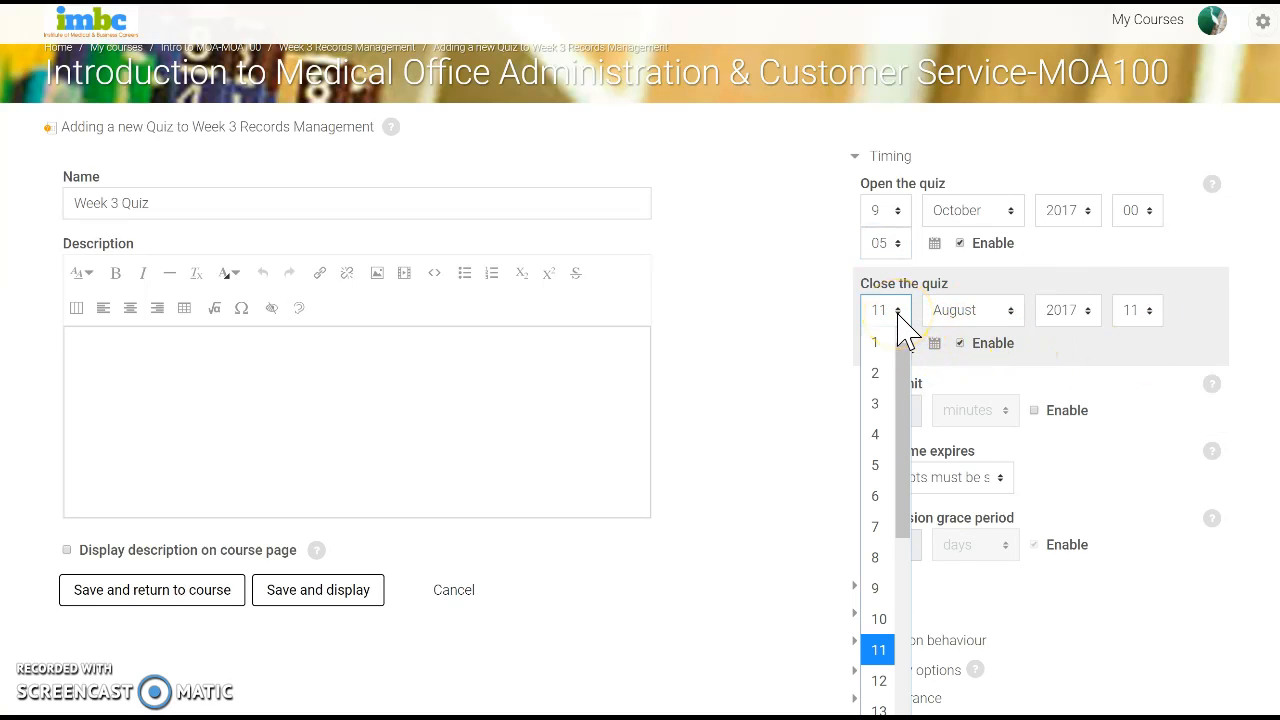
pyautogui.click(876, 500)
pyautogui.scroll(-3, 876, 514)
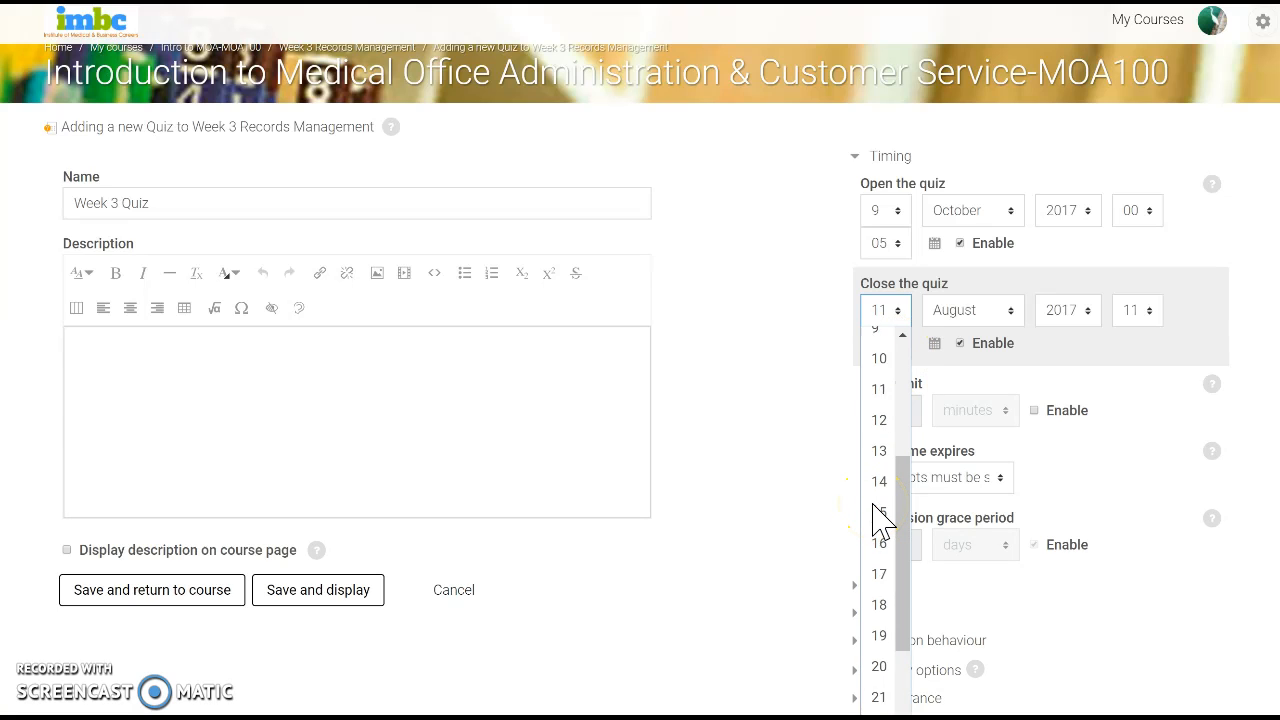
pyautogui.click(876, 487)
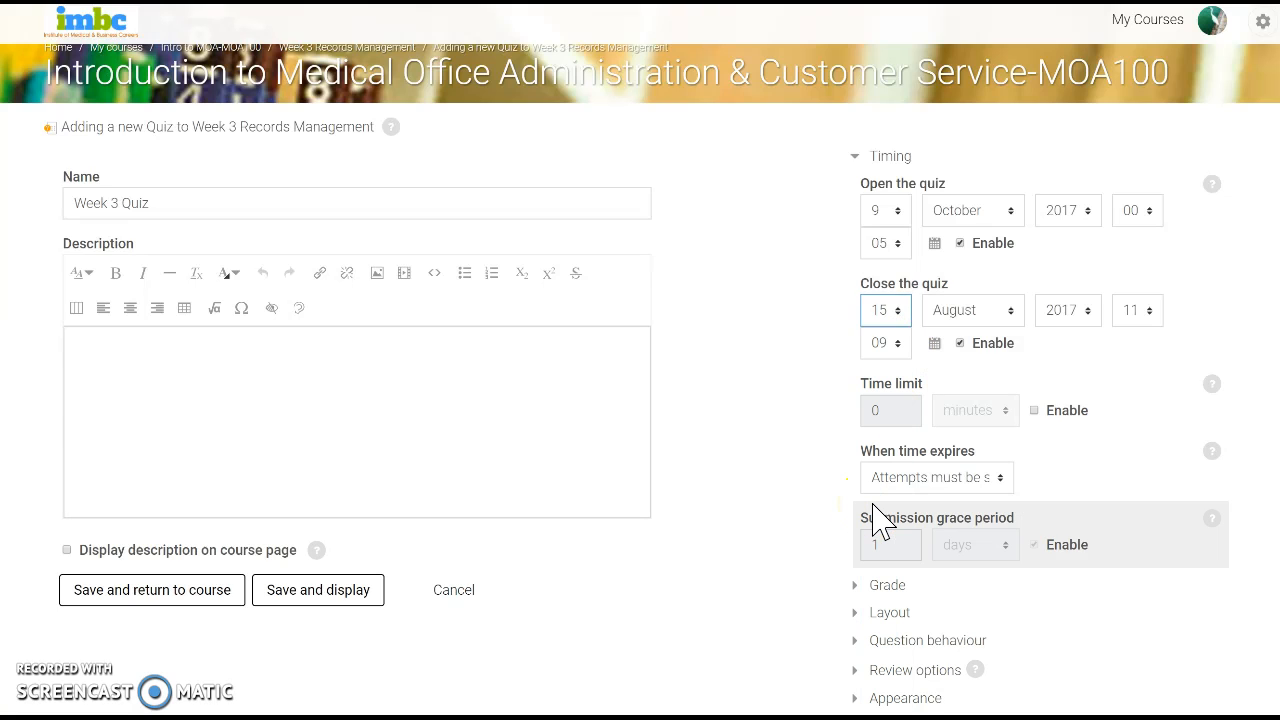
pyautogui.click(1008, 318)
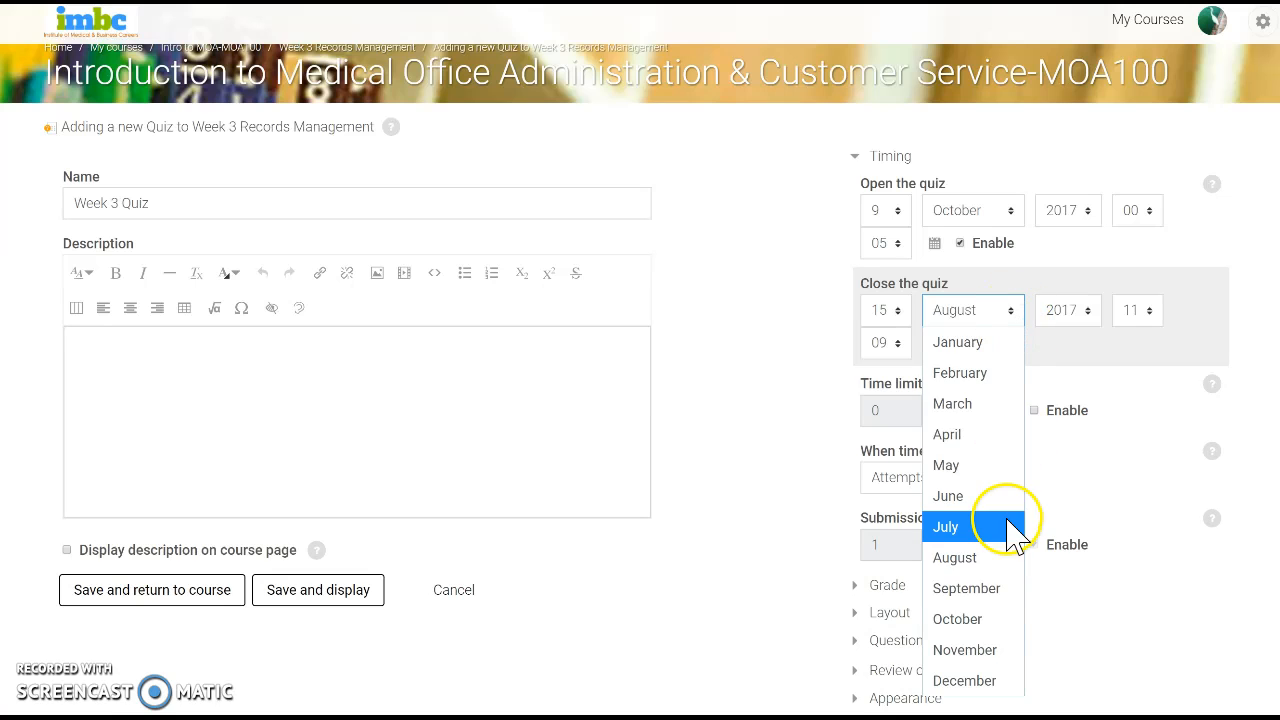
pyautogui.click(995, 620)
pyautogui.scroll(1, 1119, 480)
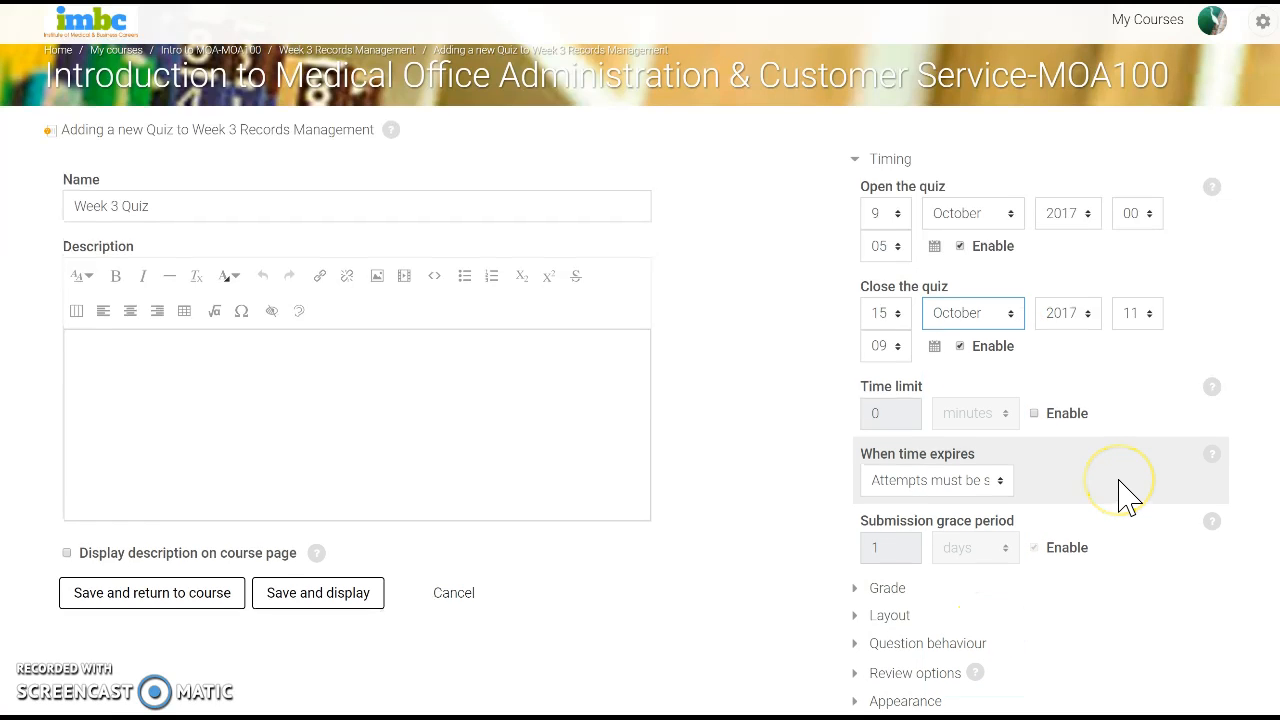
pyautogui.click(961, 352)
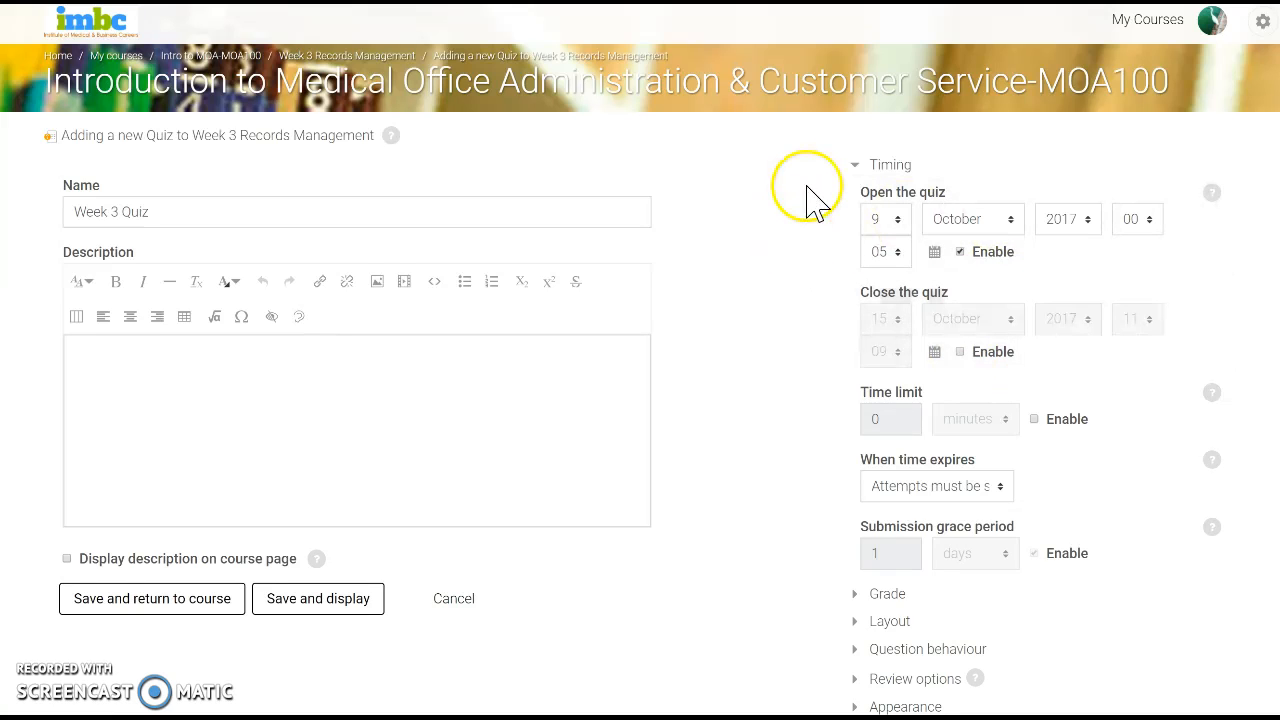
# - Assign the quiz to the Assessments grade category
pyautogui.scroll(-2, 777, 322)
pyautogui.scroll(-2, 780, 325)
pyautogui.click(790, 322)
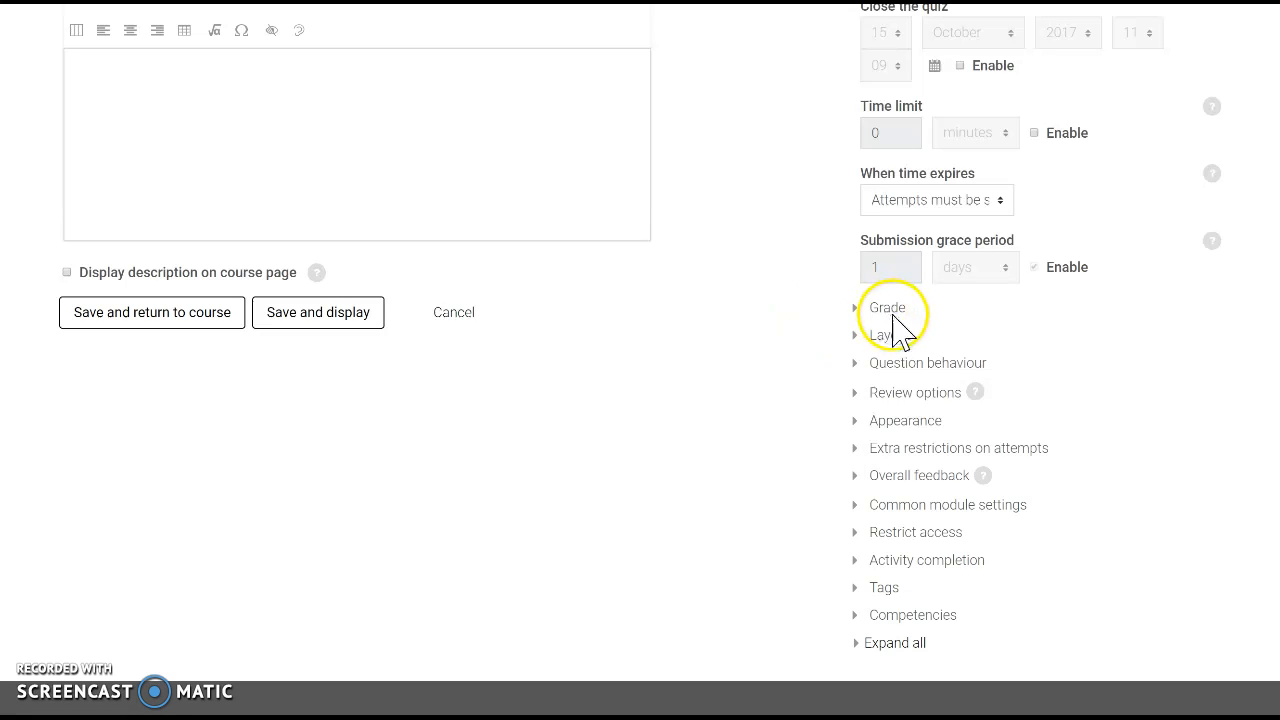
pyautogui.click(893, 311)
pyautogui.click(966, 365)
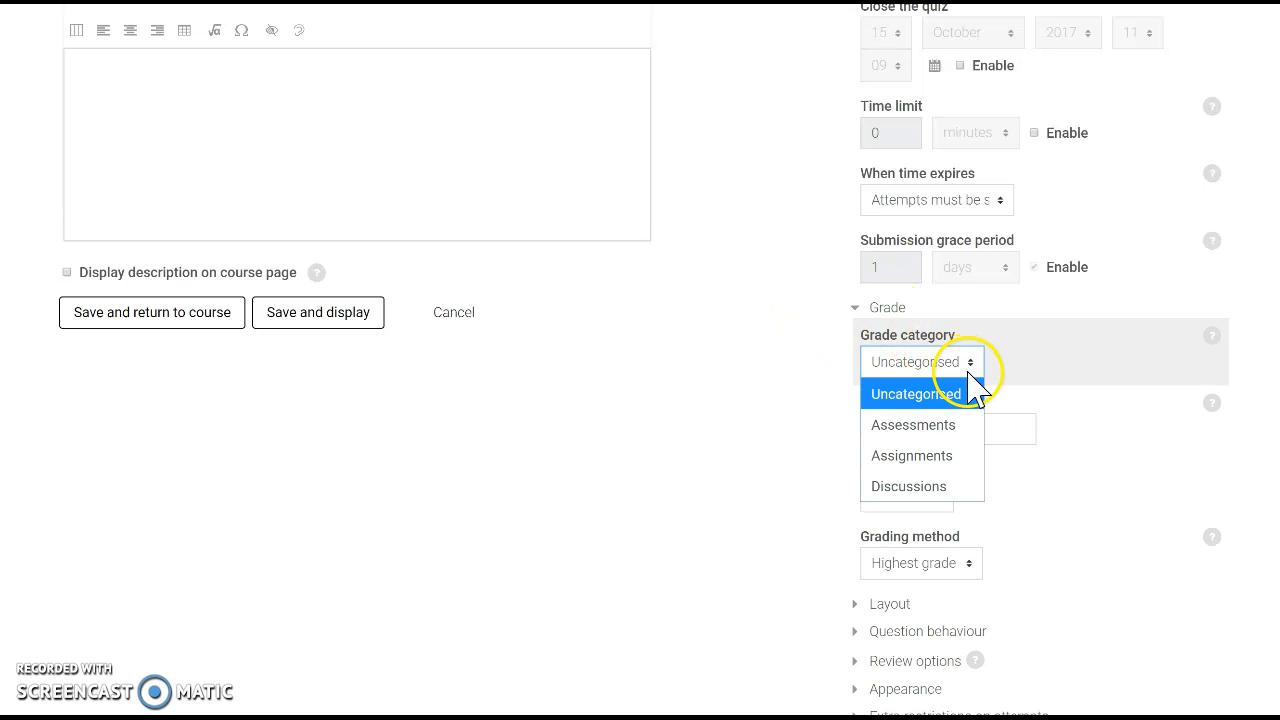
pyautogui.click(957, 434)
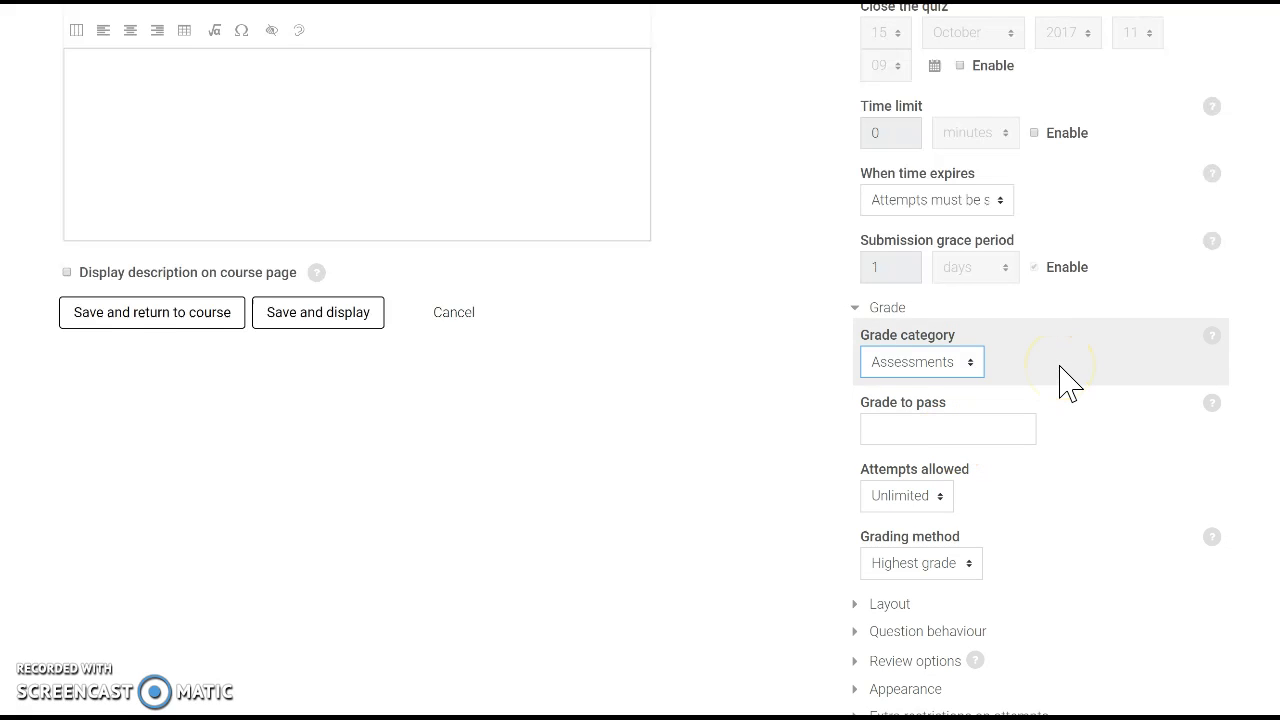
pyautogui.scroll(-1, 1068, 382)
pyautogui.click(981, 379)
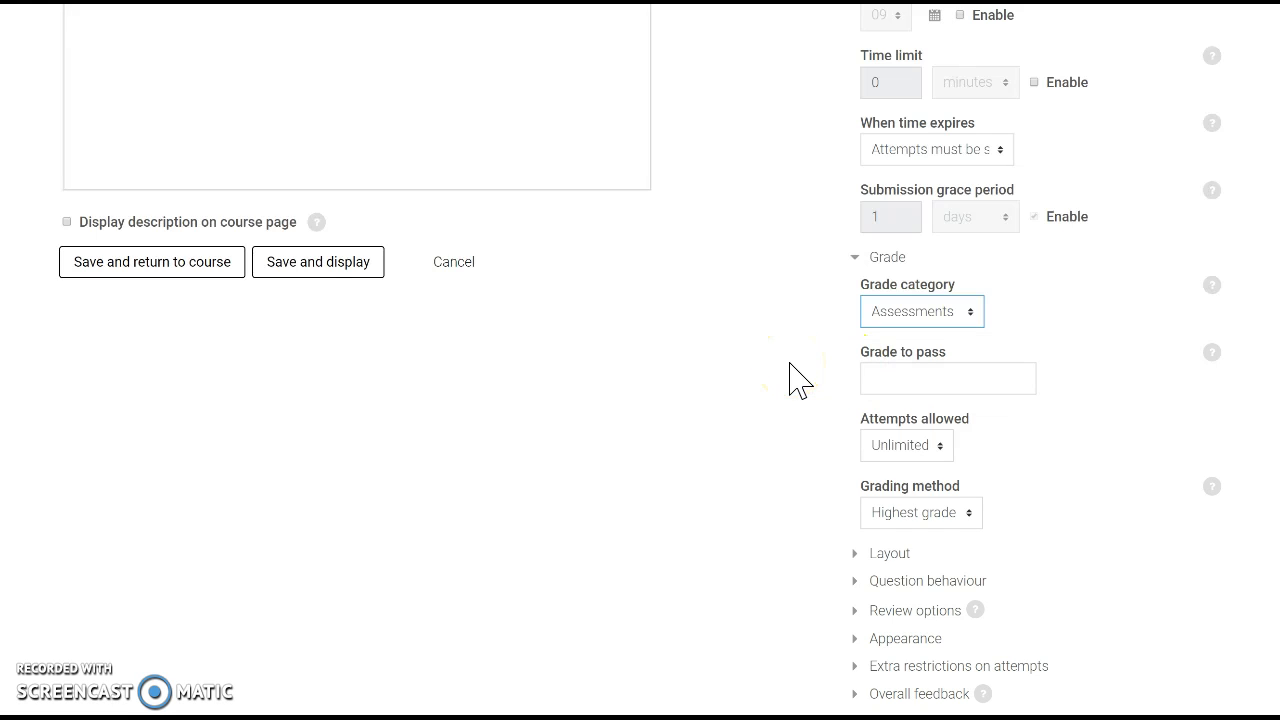
pyautogui.scroll(-1, 790, 365)
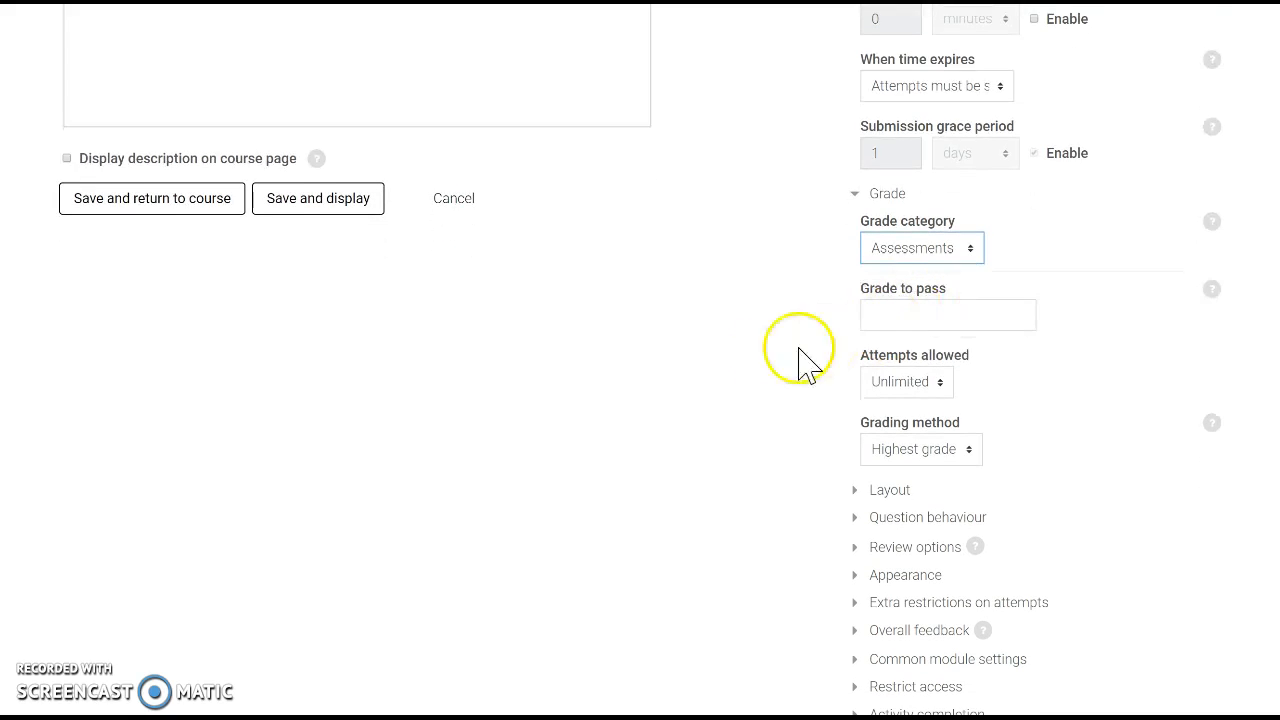
pyautogui.scroll(-2, 768, 370)
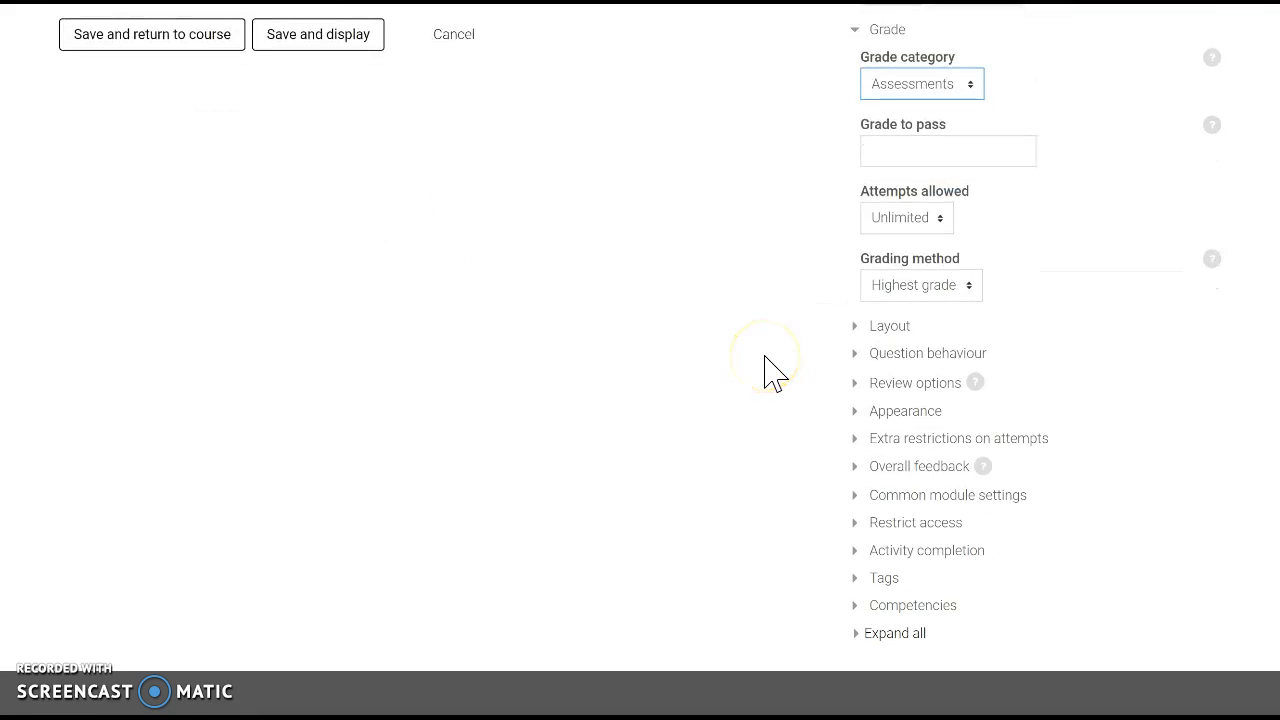
# - Limit the quiz to 2 allowed attempts and expand its common module settings
pyautogui.click(941, 217)
pyautogui.click(890, 308)
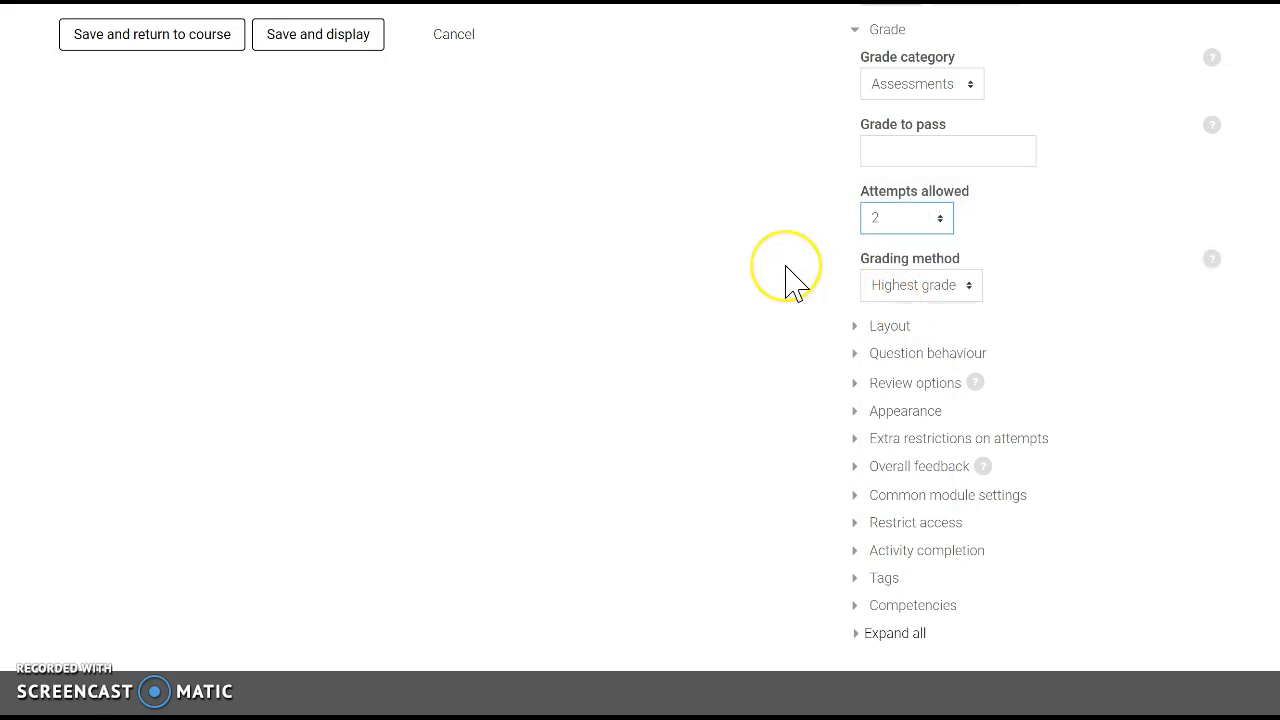
pyautogui.scroll(-3, 790, 280)
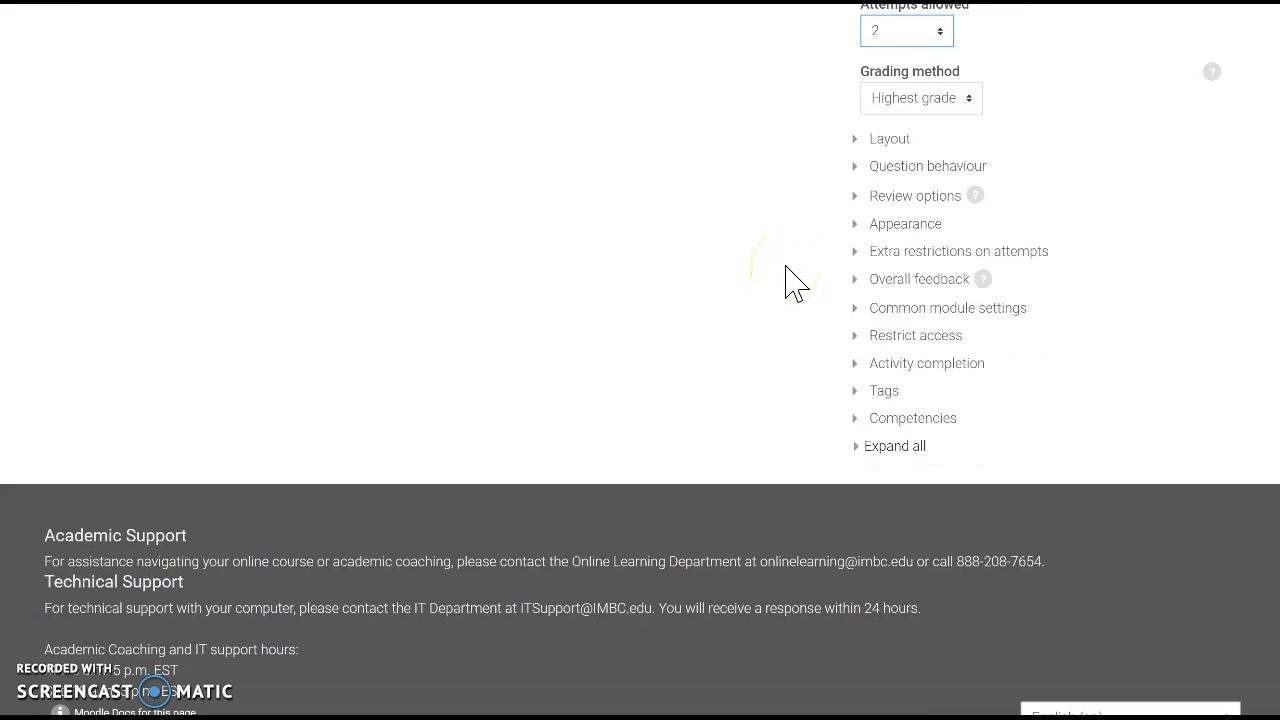
pyautogui.click(917, 311)
pyautogui.scroll(-3, 918, 320)
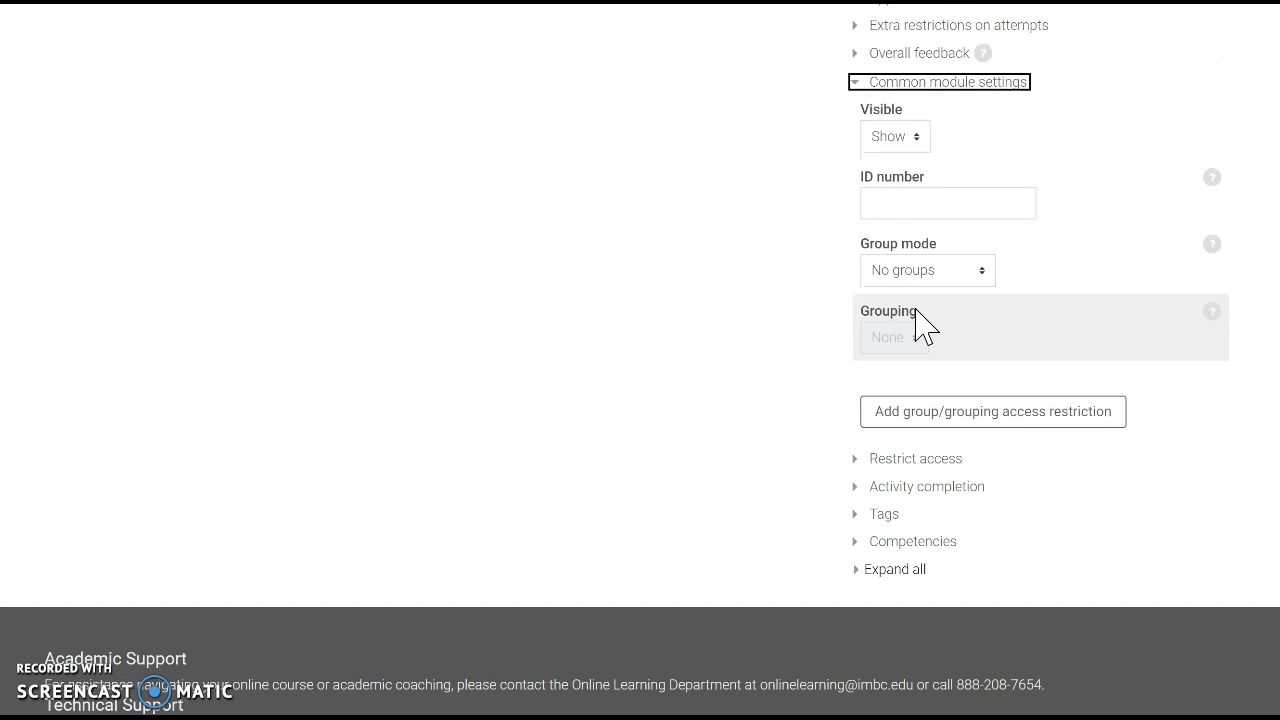
# - Set completion tracking to show the activity as complete when conditions are met, and require students to receive a grade
pyautogui.click(925, 487)
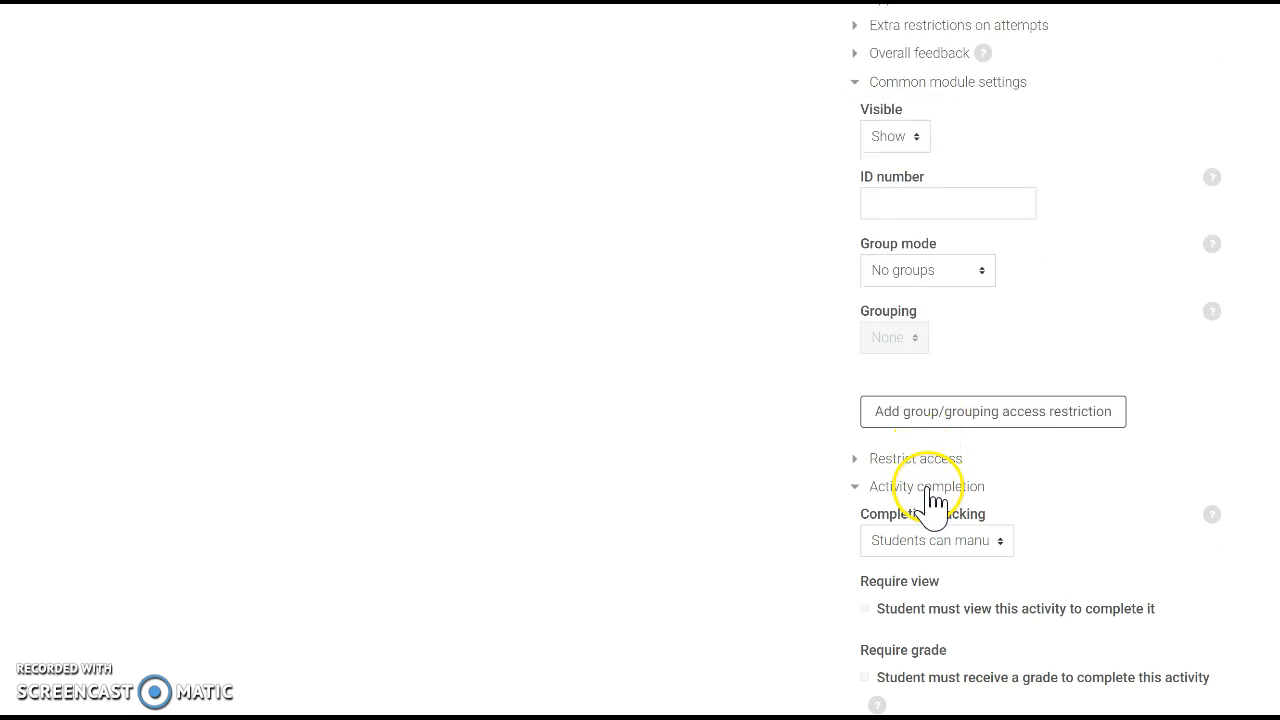
pyautogui.scroll(-3, 950, 470)
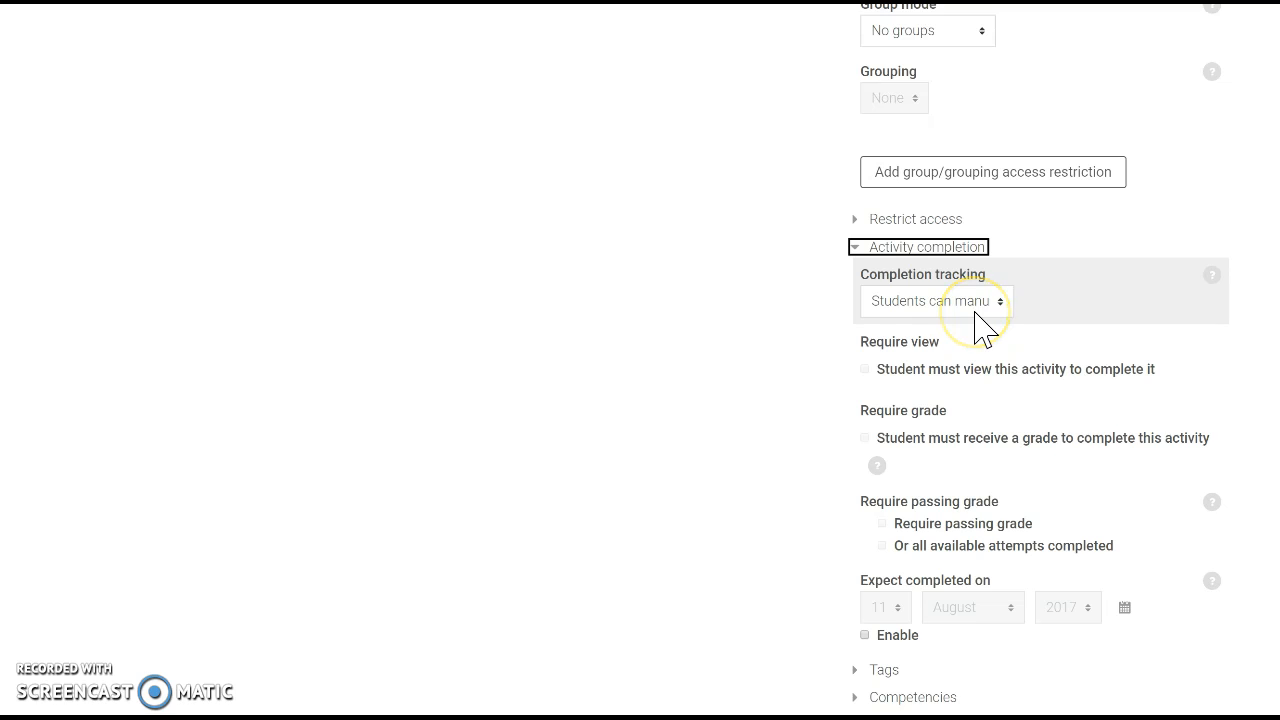
pyautogui.click(1000, 311)
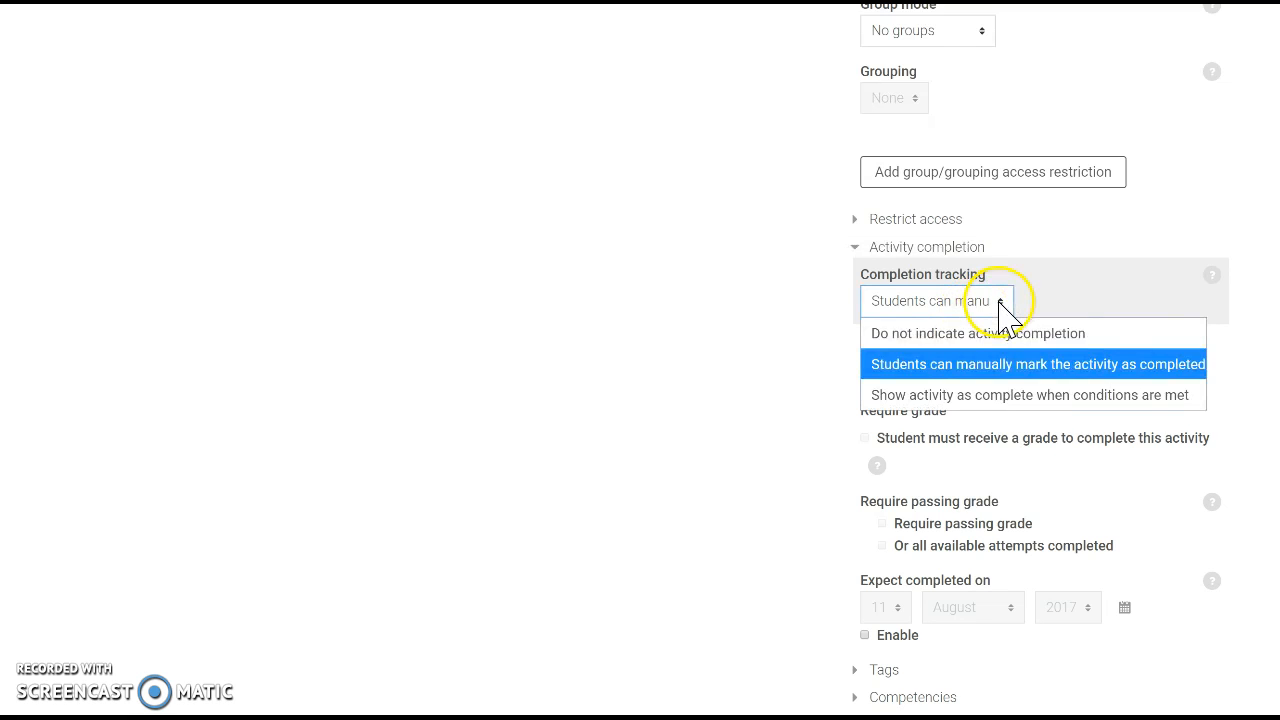
pyautogui.click(976, 394)
pyautogui.scroll(-2, 792, 470)
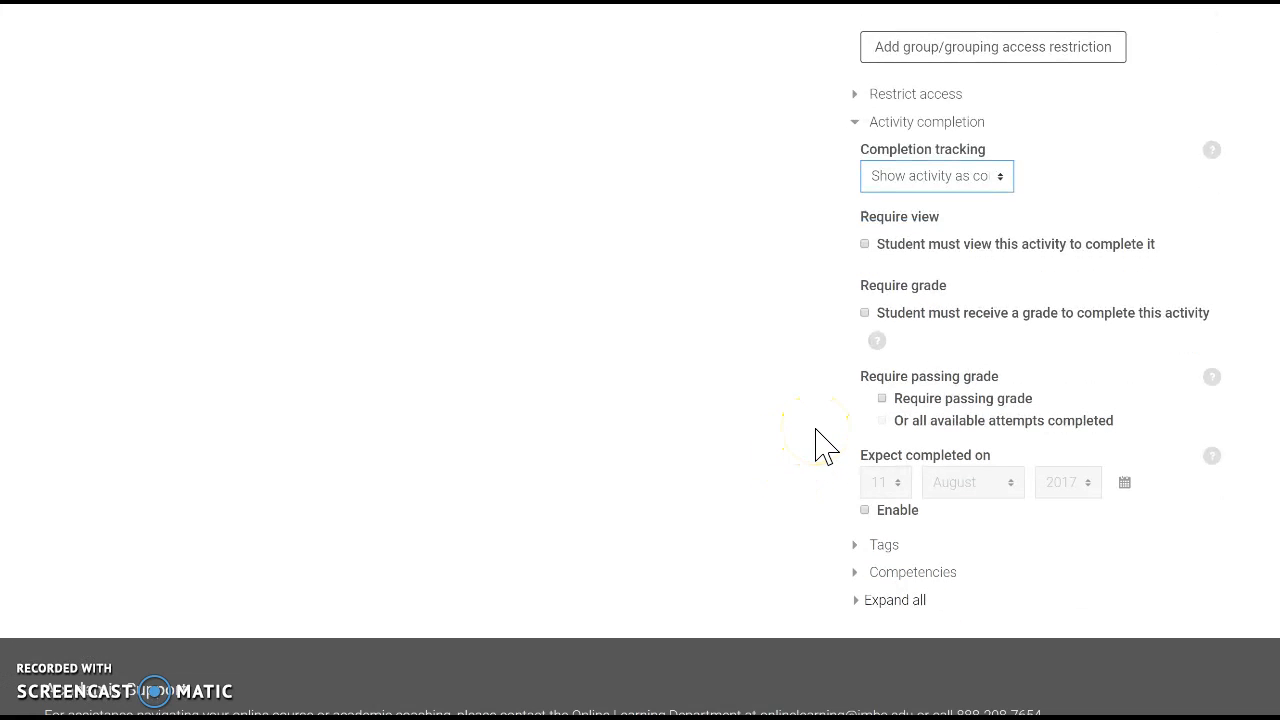
pyautogui.click(866, 314)
pyautogui.scroll(-1, 737, 409)
# - Save and display the Week 3 Quiz, and open the quiz for editing its questions
pyautogui.scroll(7, 737, 409)
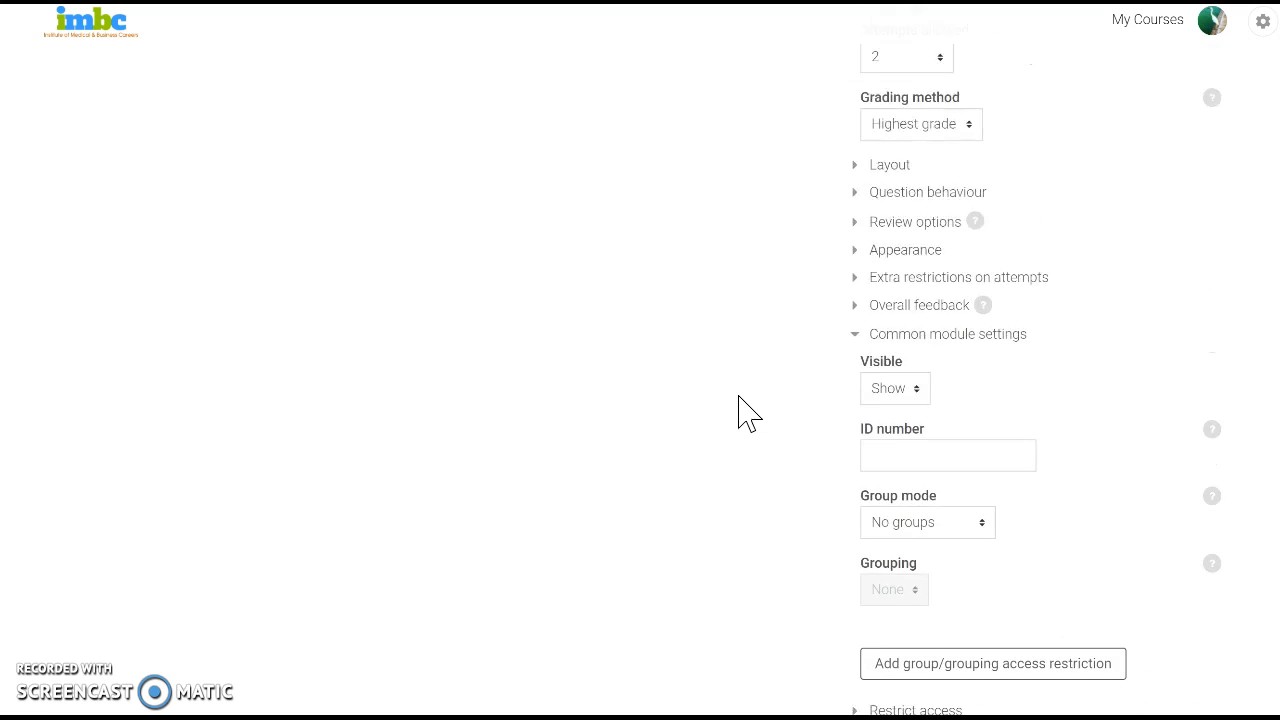
pyautogui.scroll(5, 737, 409)
pyautogui.click(305, 360)
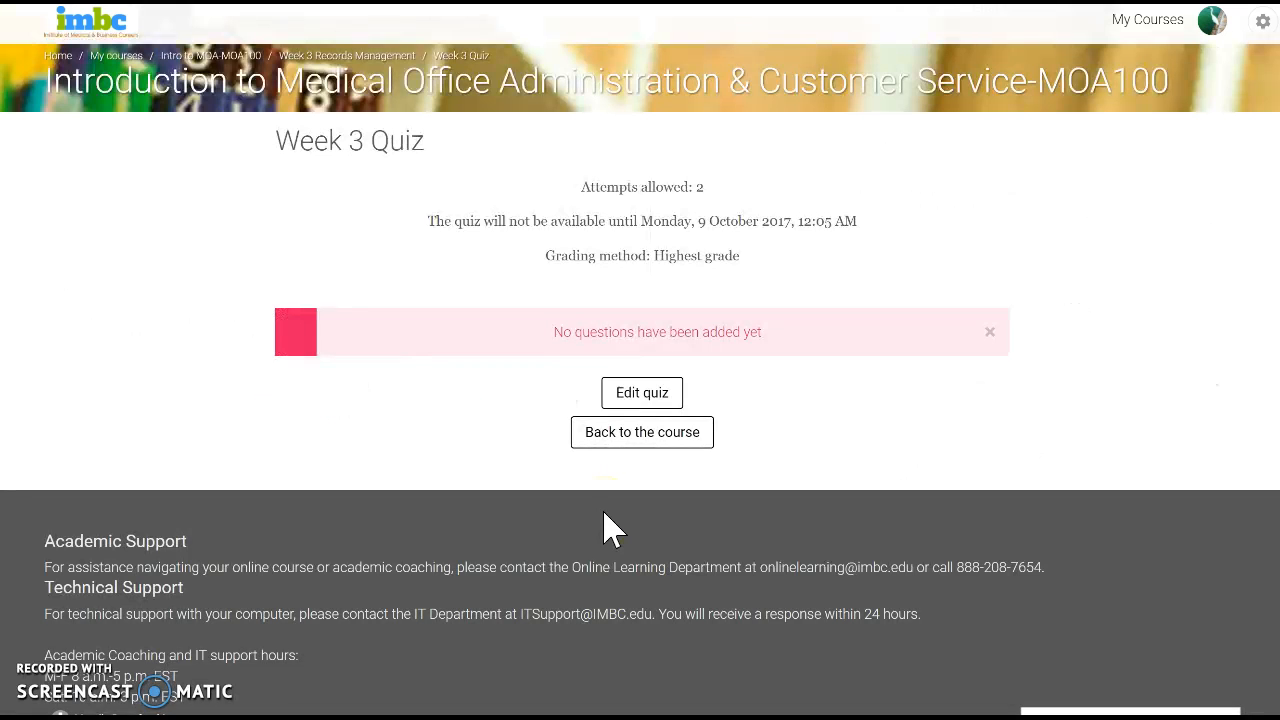
pyautogui.click(630, 393)
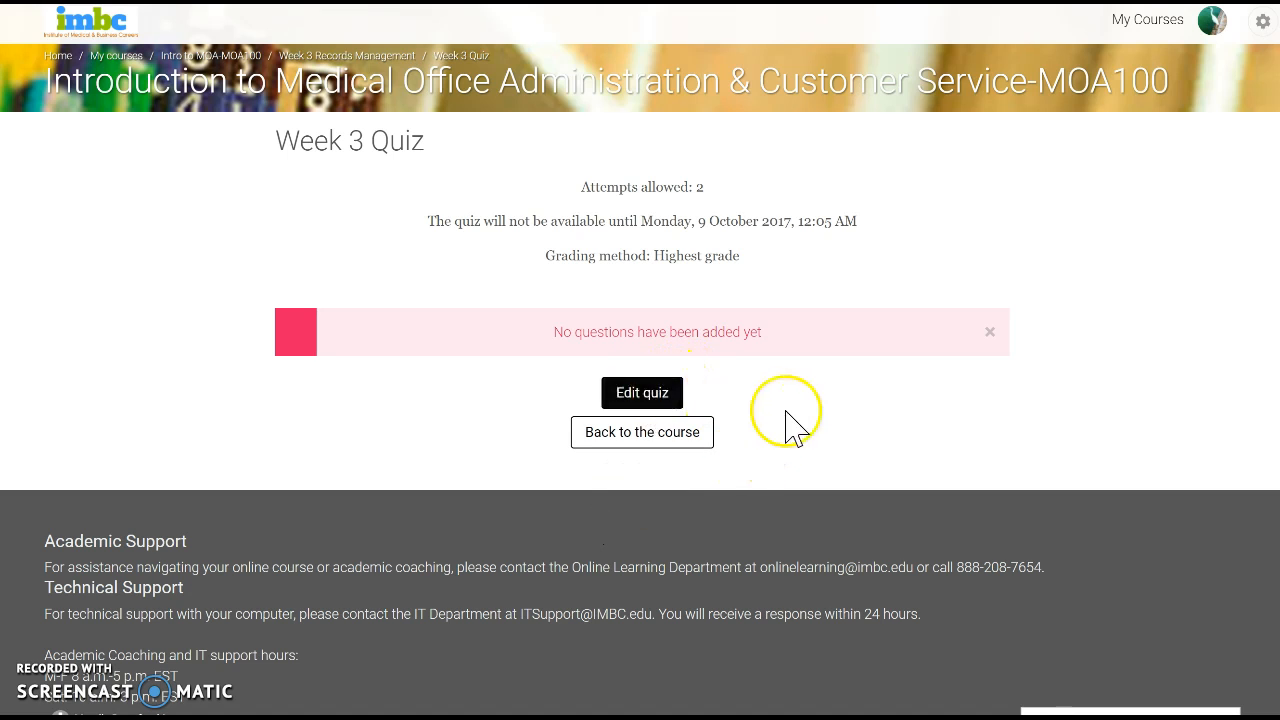